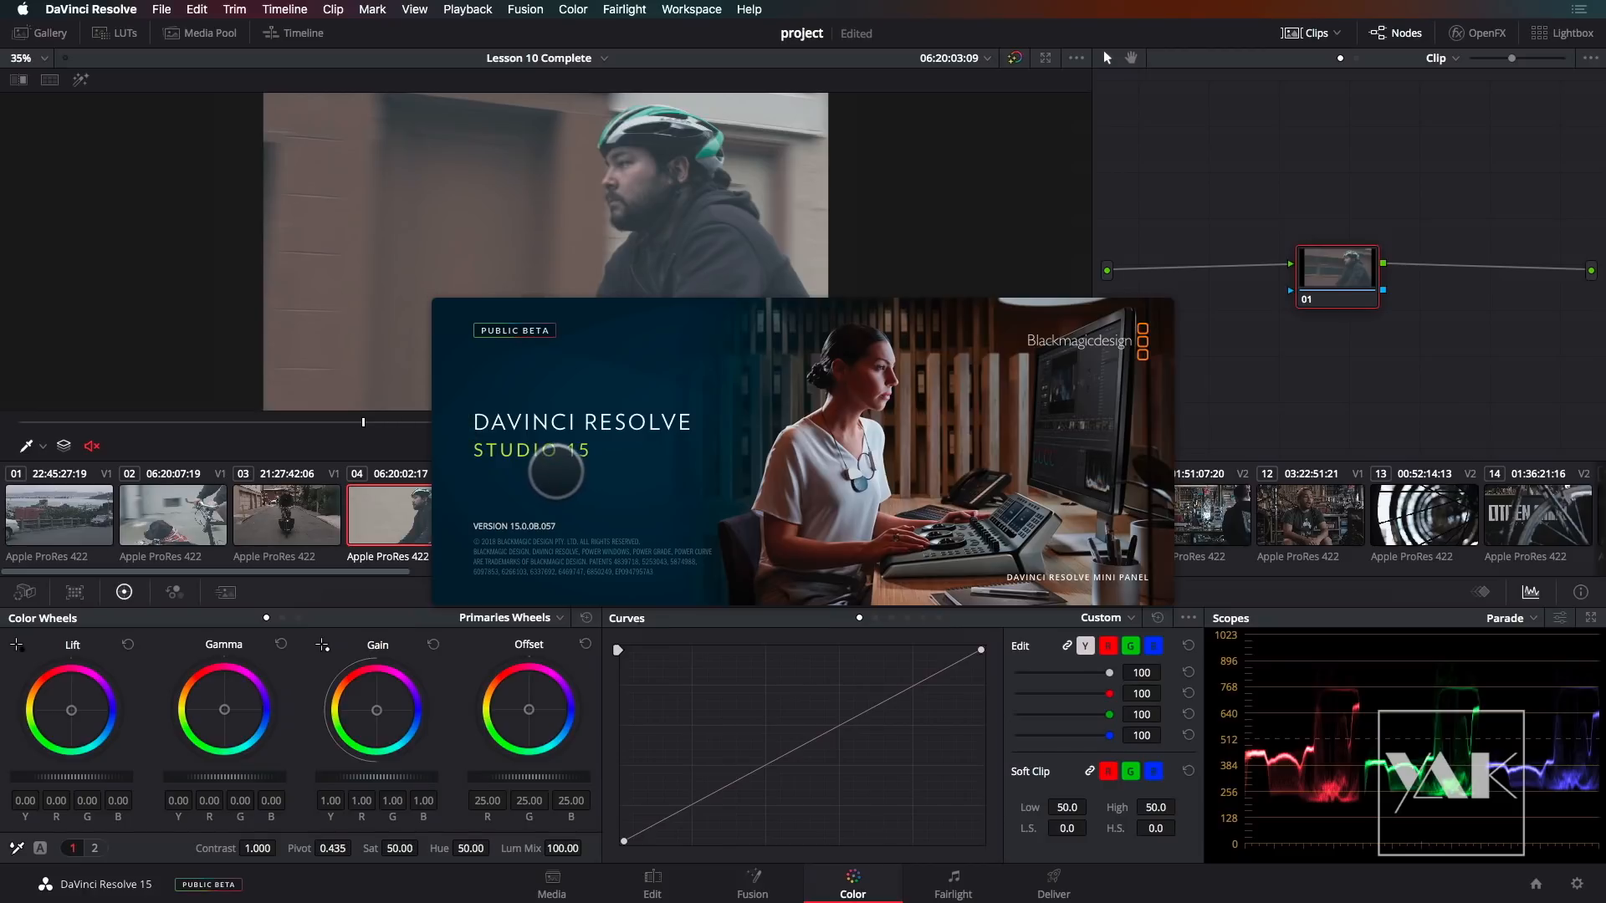
- Dismiss the splash window and shape clip 04's custom curve into a strong S for high contrast
{"action": "left_click", "coordinate": [560, 468]}
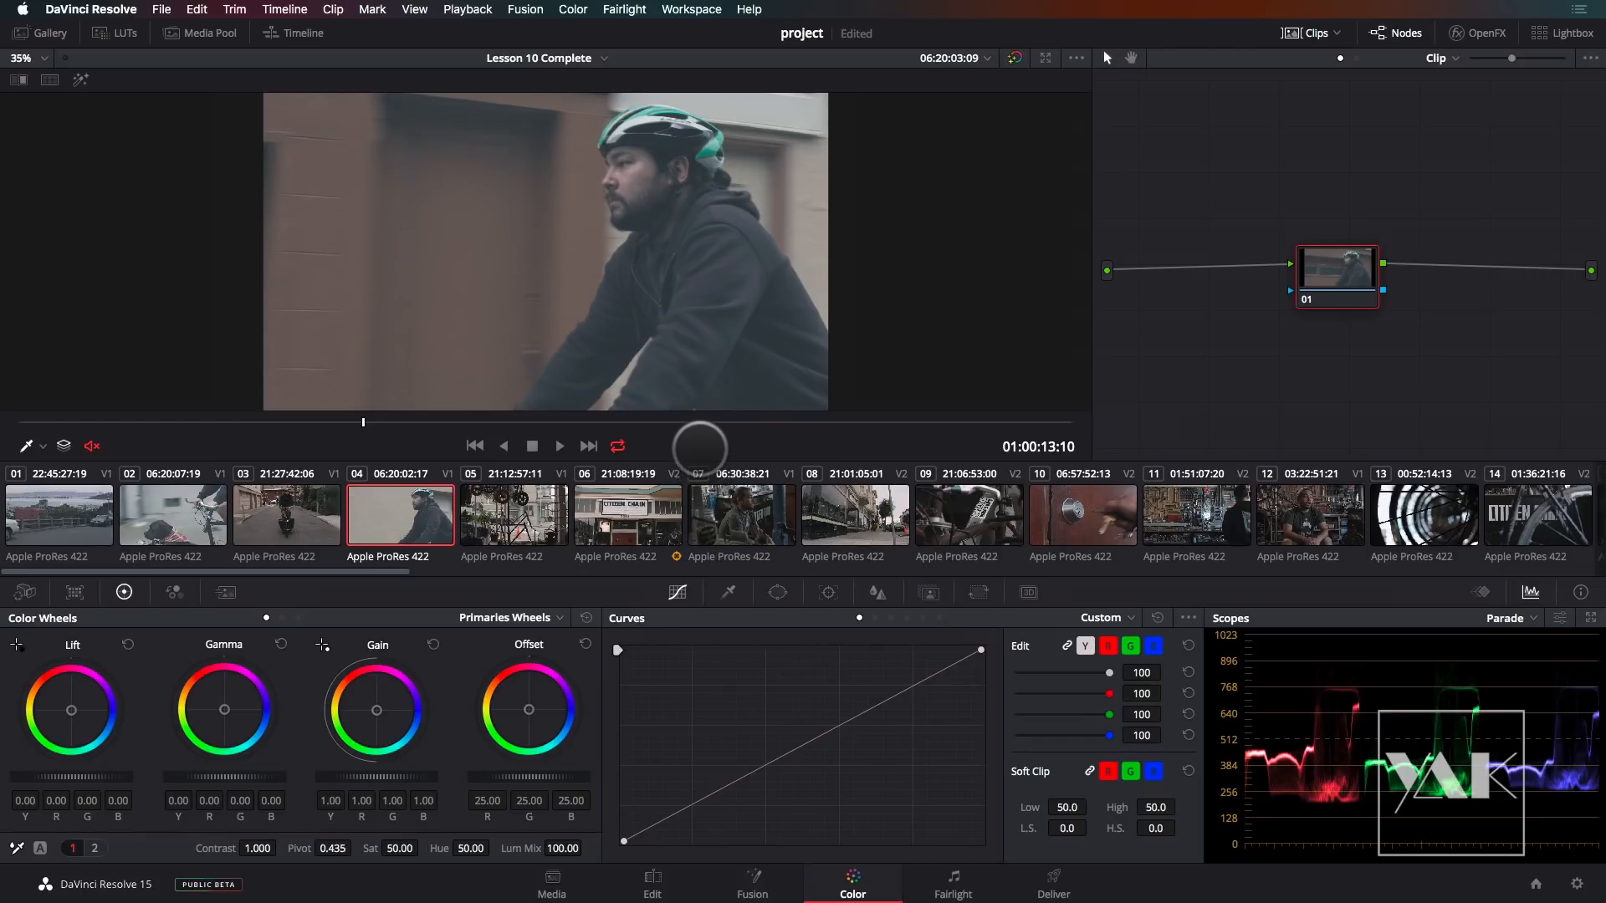
{"action": "mouse_move", "coordinate": [368, 421]}
{"action": "left_mouse_down"}
{"action": "mouse_move", "coordinate": [394, 422]}
{"action": "mouse_move", "coordinate": [366, 422]}
{"action": "left_mouse_up"}
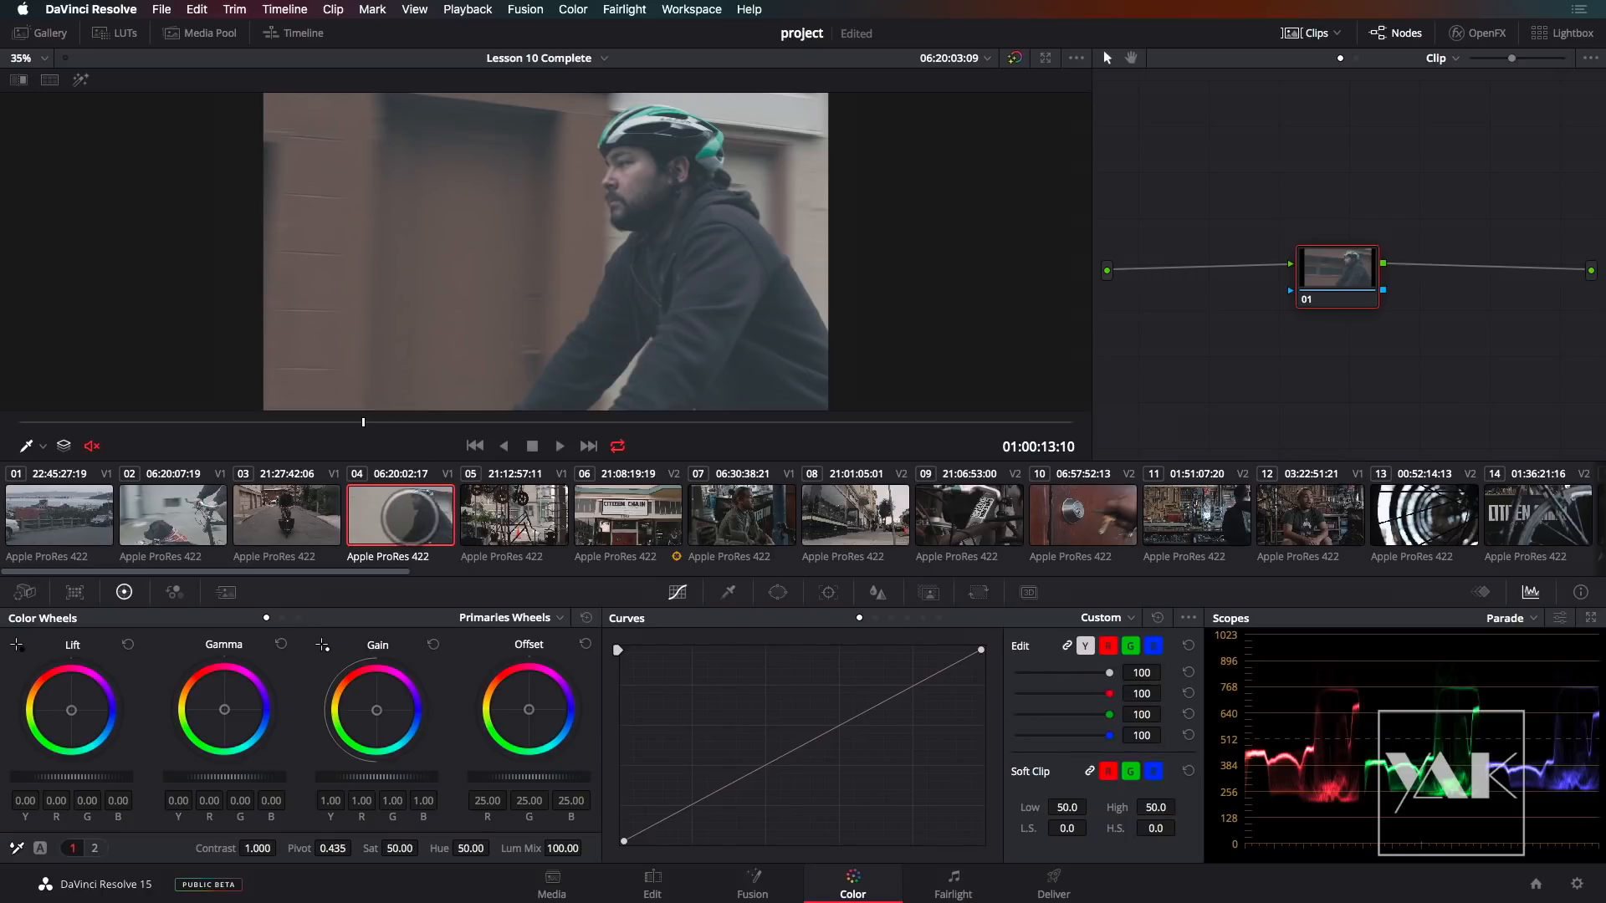
{"action": "left_click_drag", "start_coordinate": [861, 709], "coordinate": [826, 683]}
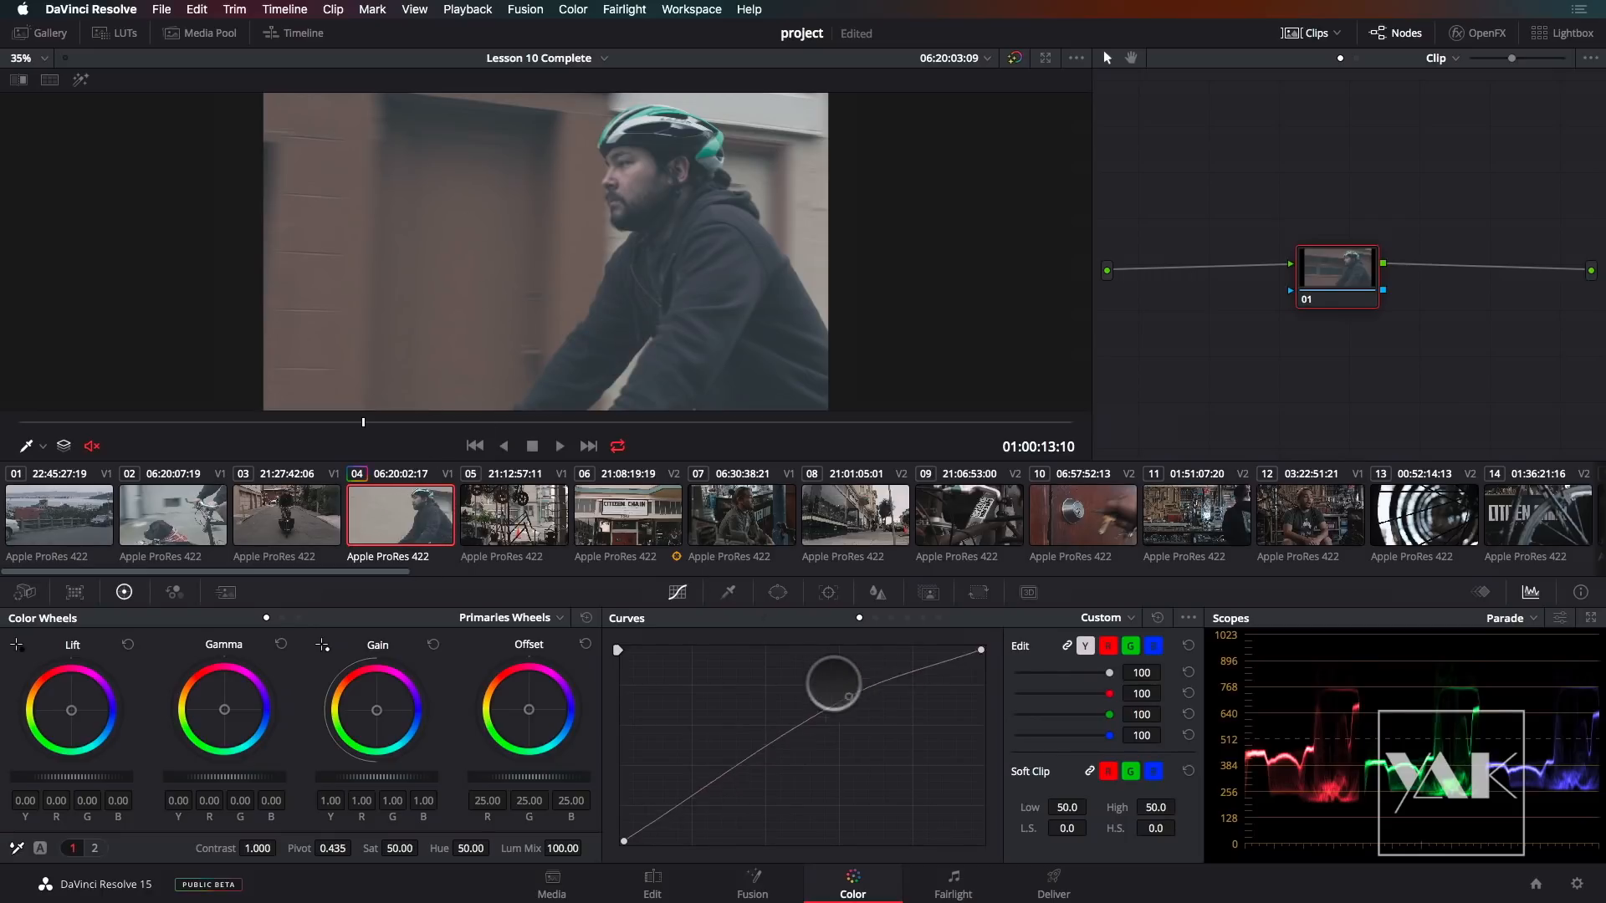
{"action": "left_click_drag", "start_coordinate": [710, 756], "coordinate": [757, 810]}
- Check clips 05 and 02 for the curve adjustment made on clip 04, returning to clip 04
{"action": "left_click", "coordinate": [502, 518]}
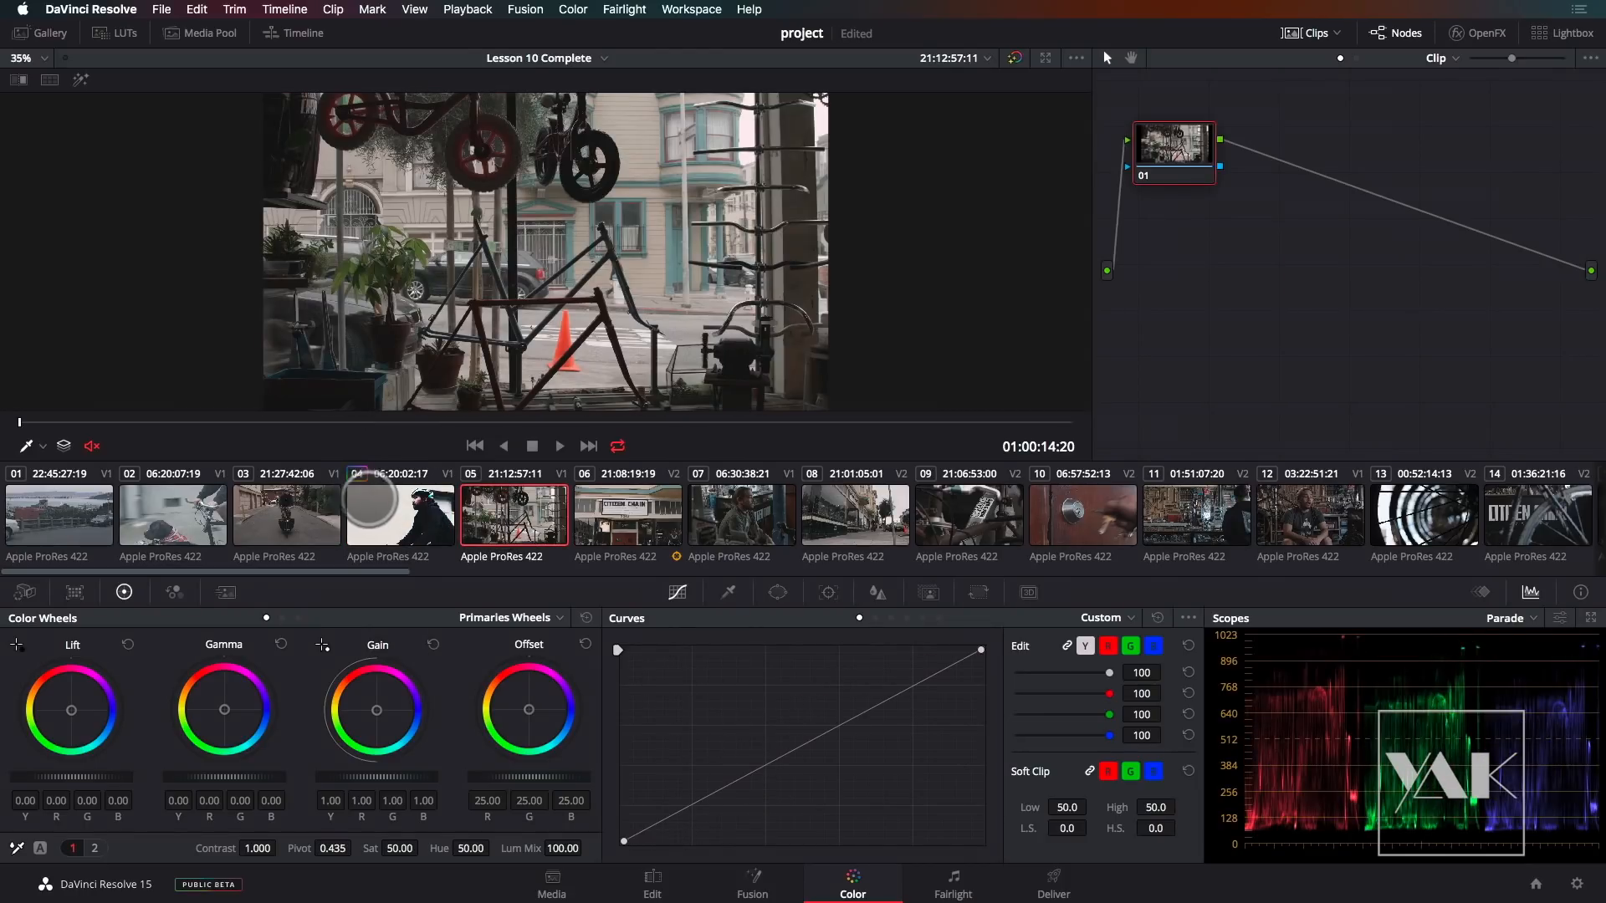
{"action": "left_click", "coordinate": [372, 514]}
{"action": "left_click", "coordinate": [213, 512]}
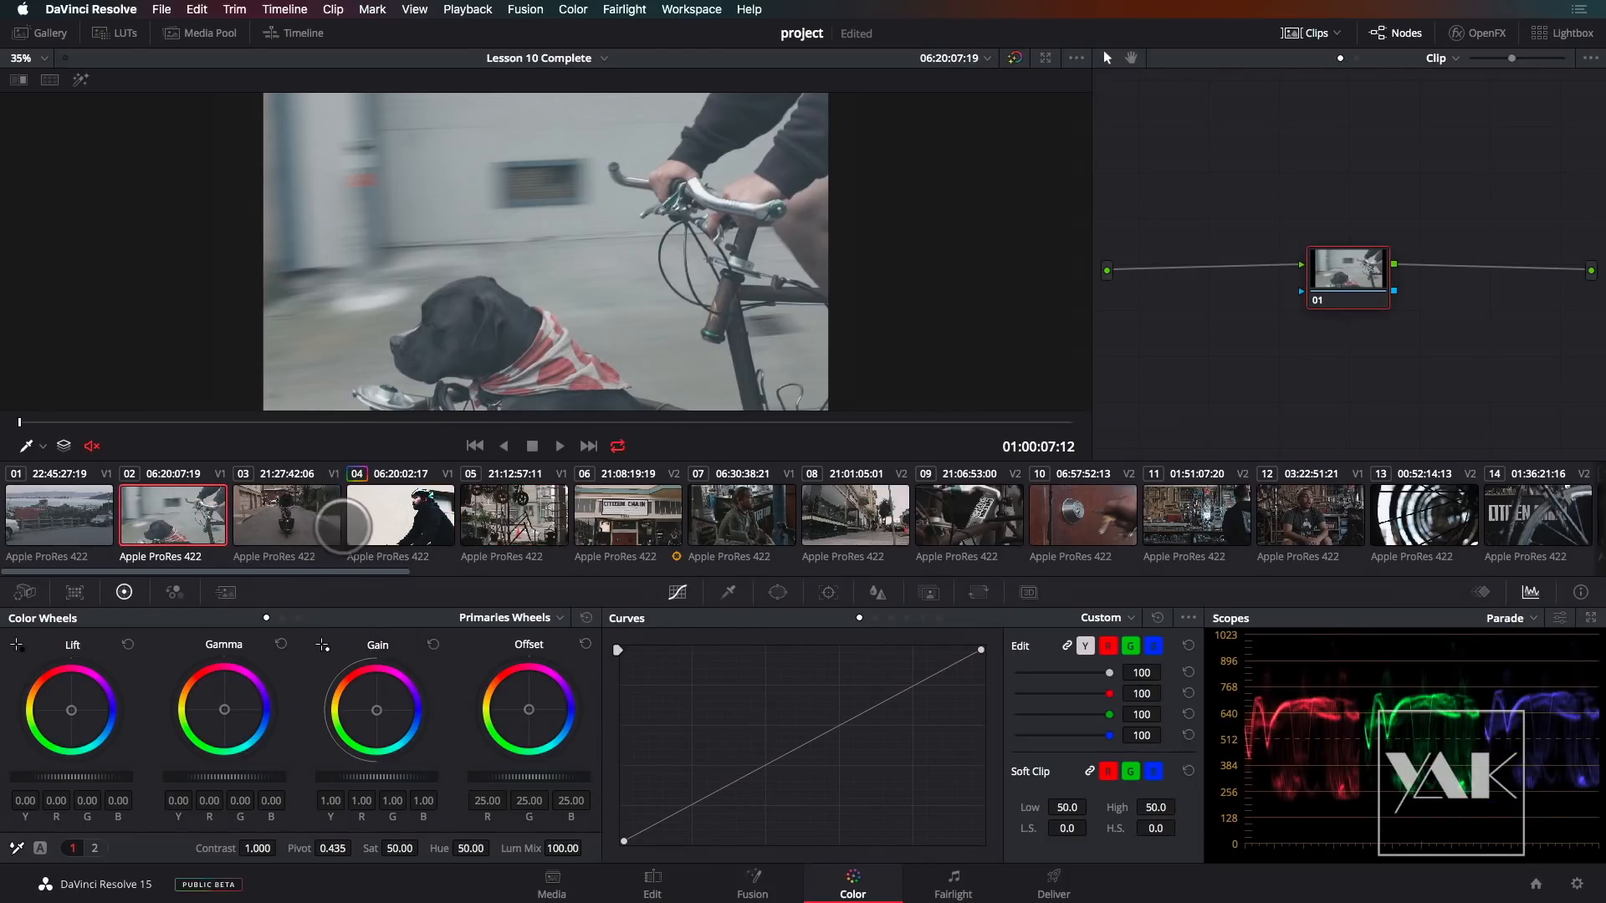
{"action": "left_click", "coordinate": [400, 514]}
- Reset the node grade on clip 04
{"action": "right_click", "coordinate": [1337, 268]}
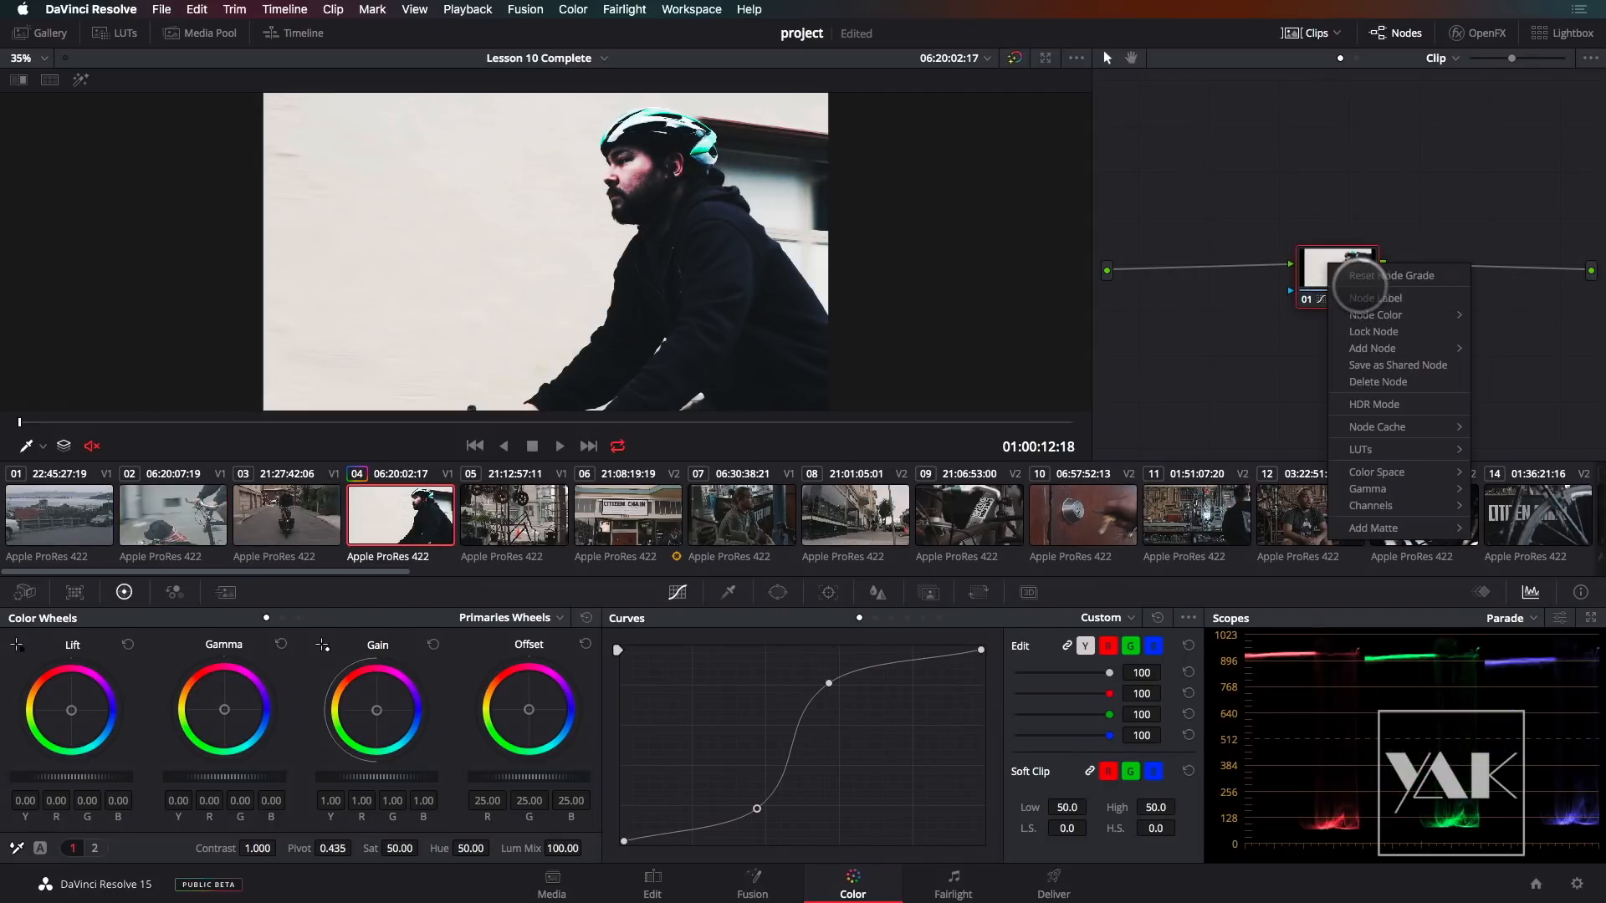
{"action": "left_click", "coordinate": [1388, 275]}
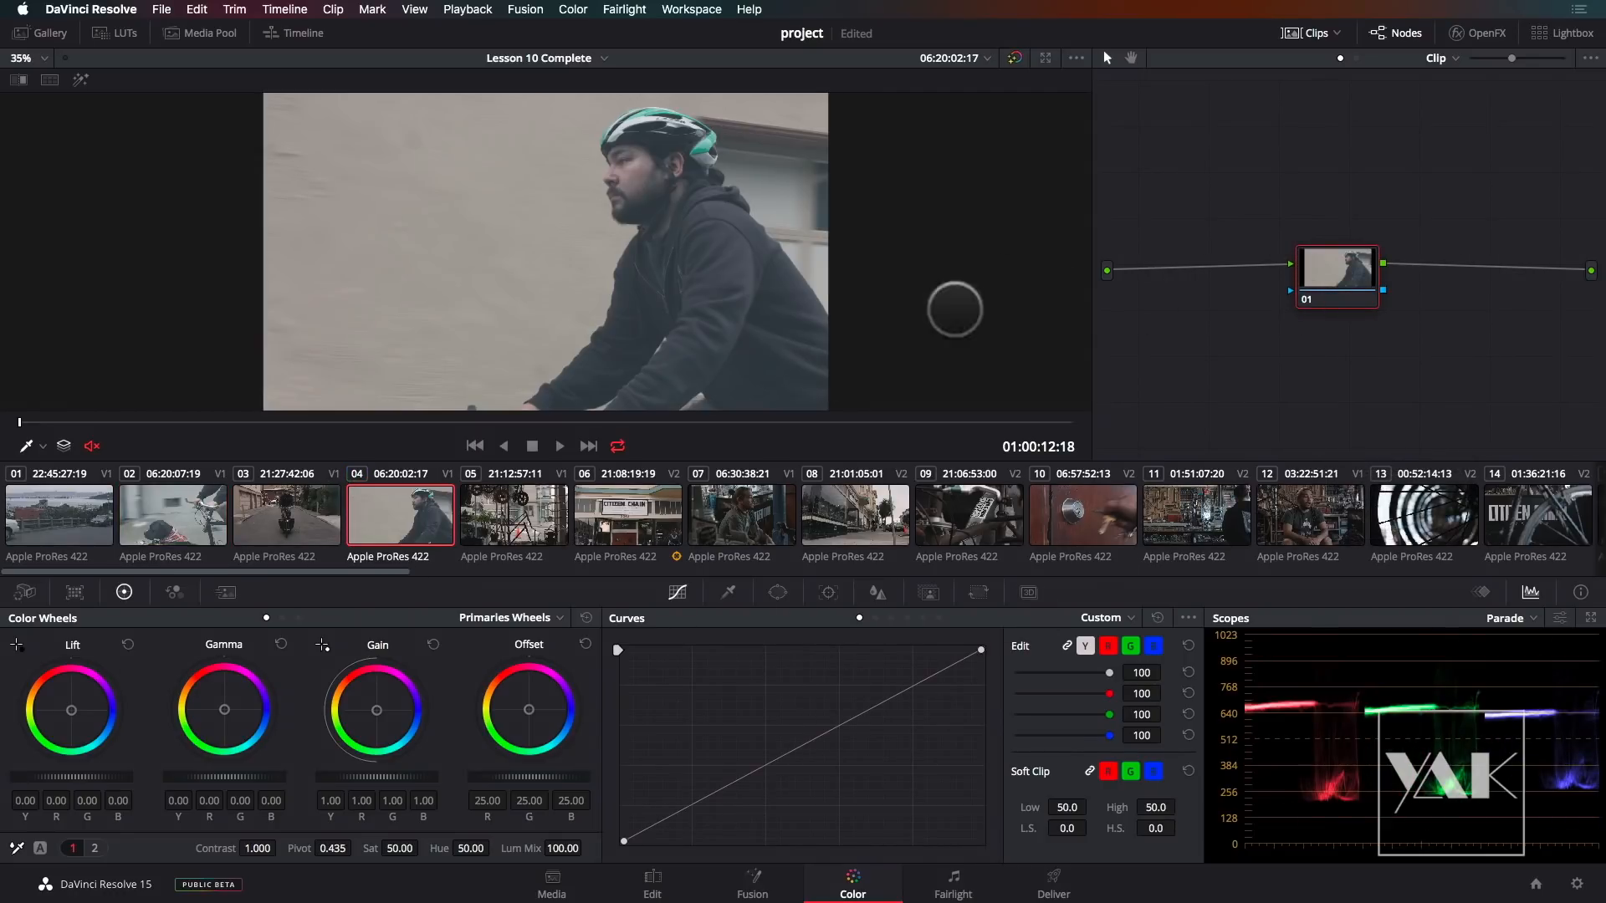
{"action": "left_click_drag", "start_coordinate": [1337, 270], "coordinate": [1340, 268]}
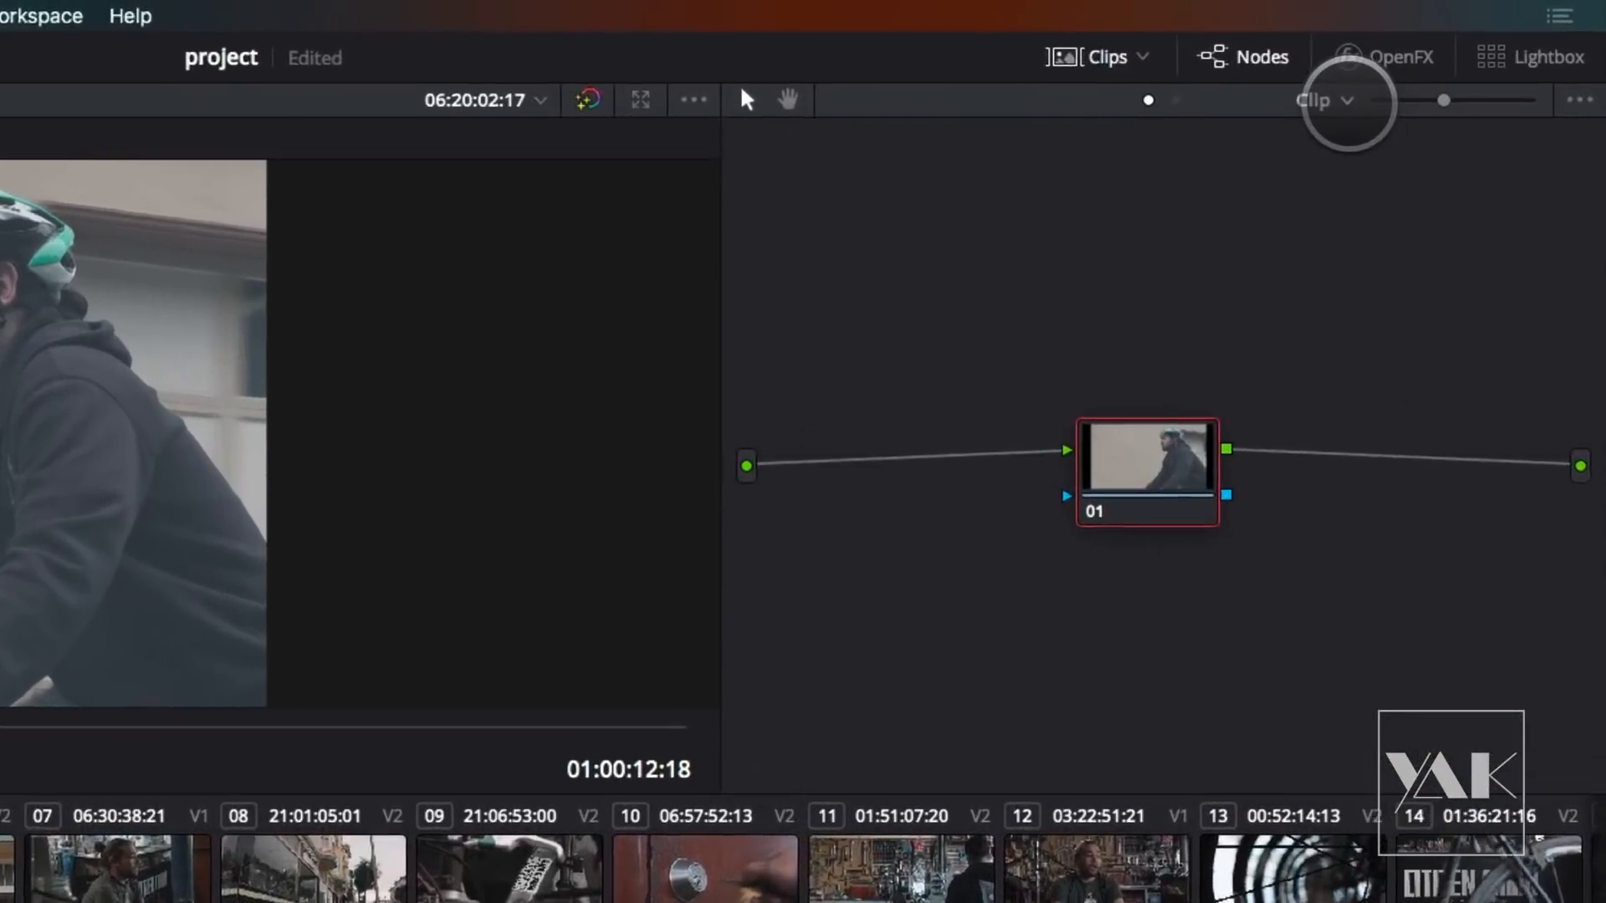
- Switch the node editor from clip to timeline level and add a serial node
{"action": "left_click", "coordinate": [1337, 102]}
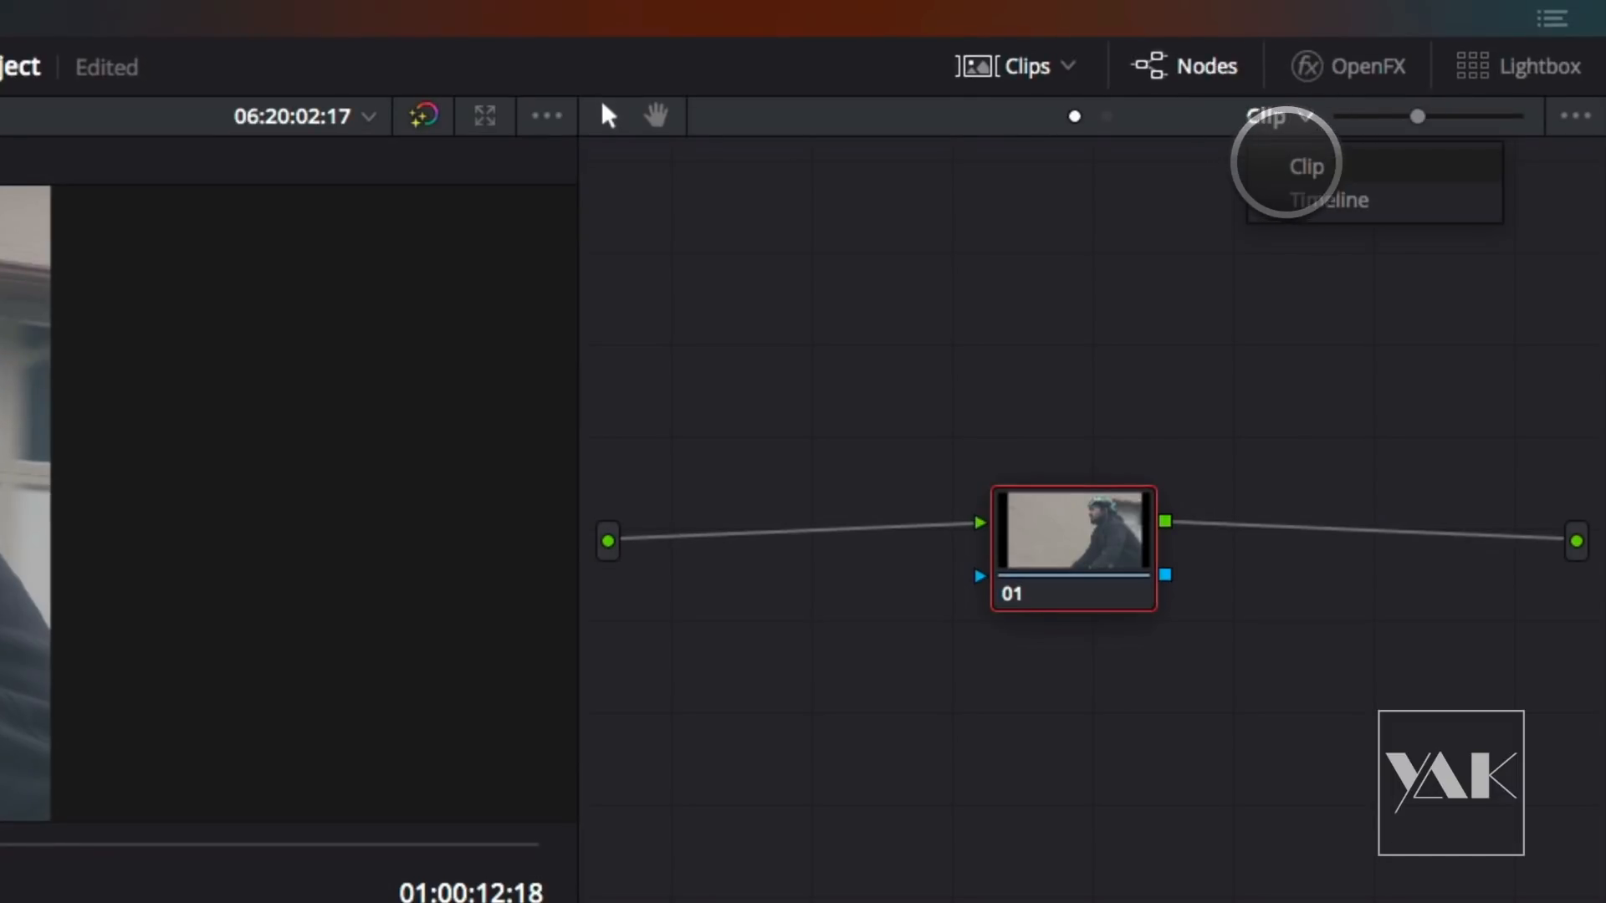
{"action": "left_click", "coordinate": [1294, 202]}
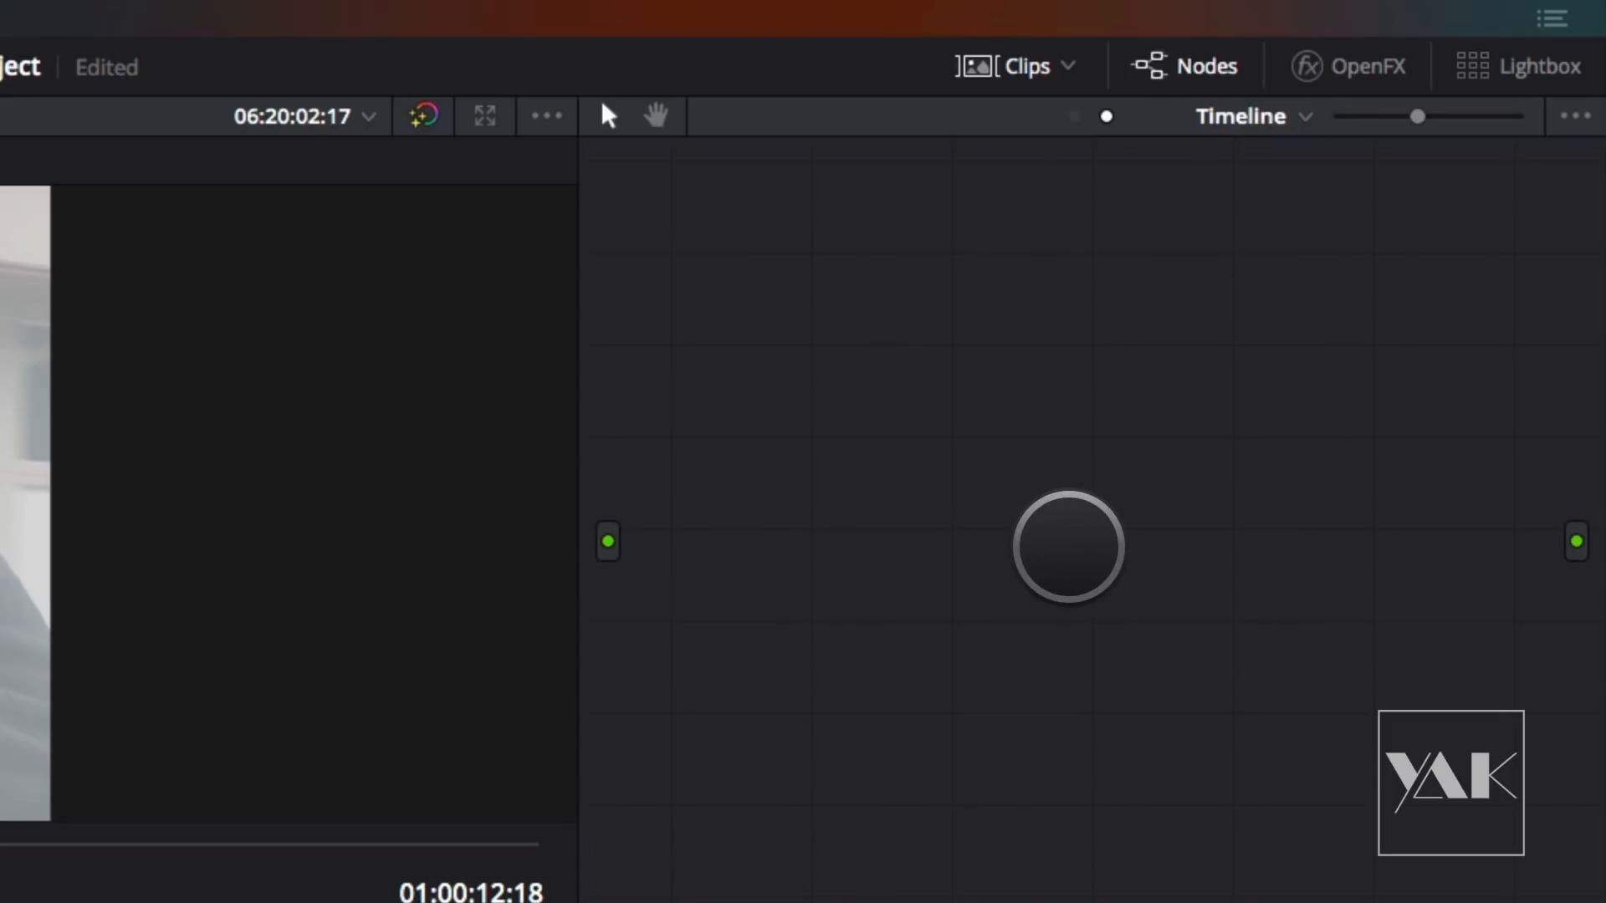
{"action": "key", "text": "alt+s"}
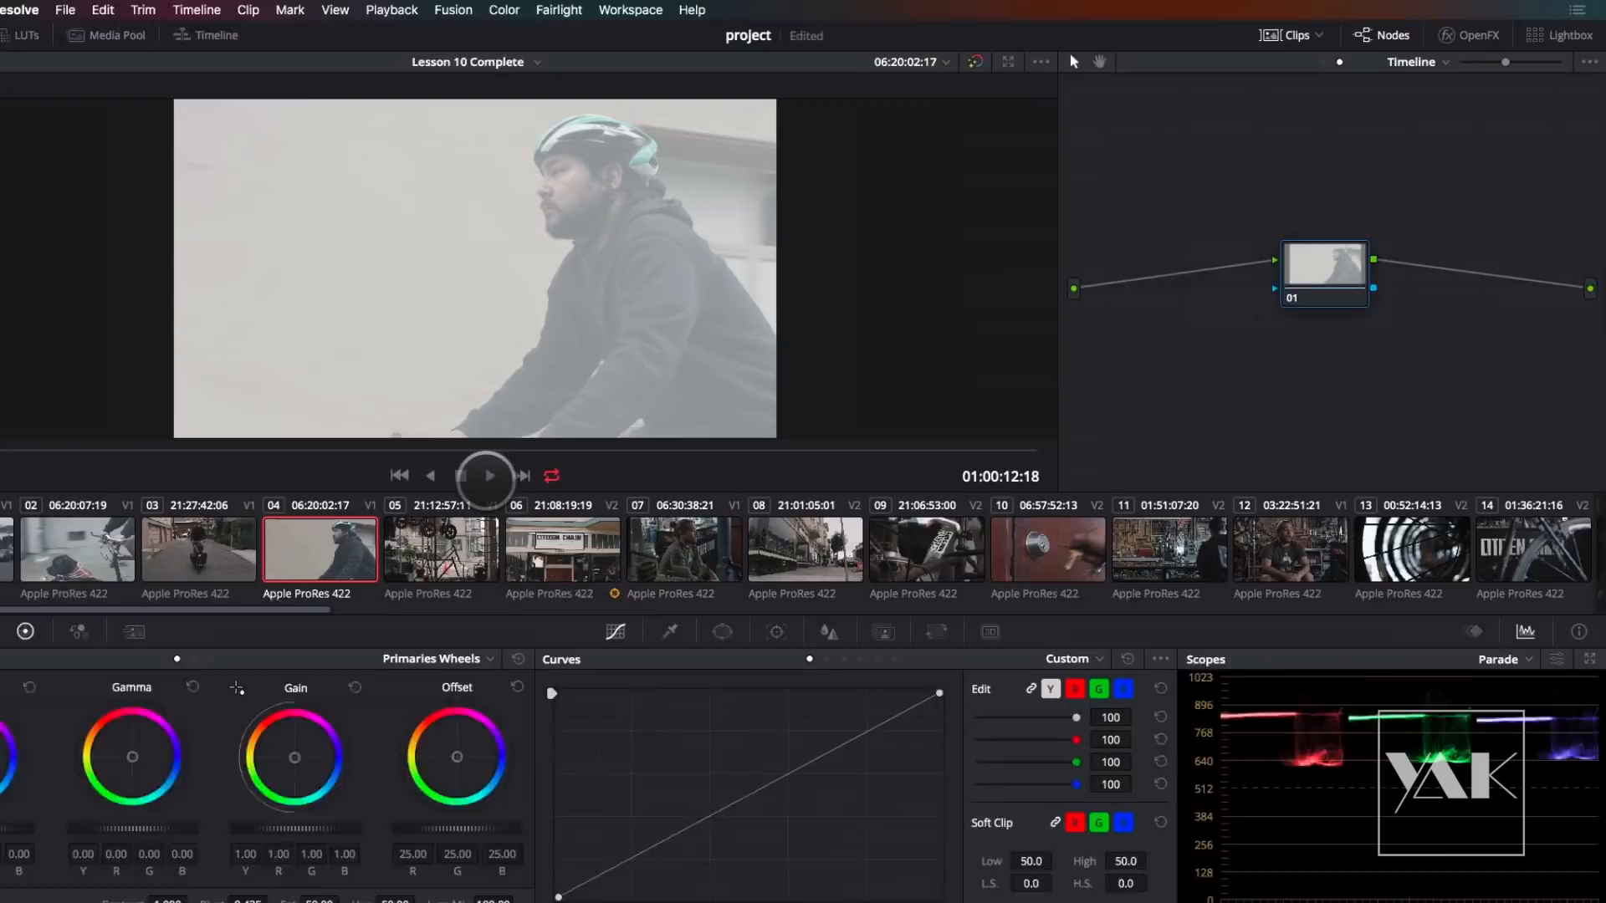
- Play the timeline to view the clips with the timeline node in place, stop and return to clip 04
{"action": "left_click", "coordinate": [558, 446]}
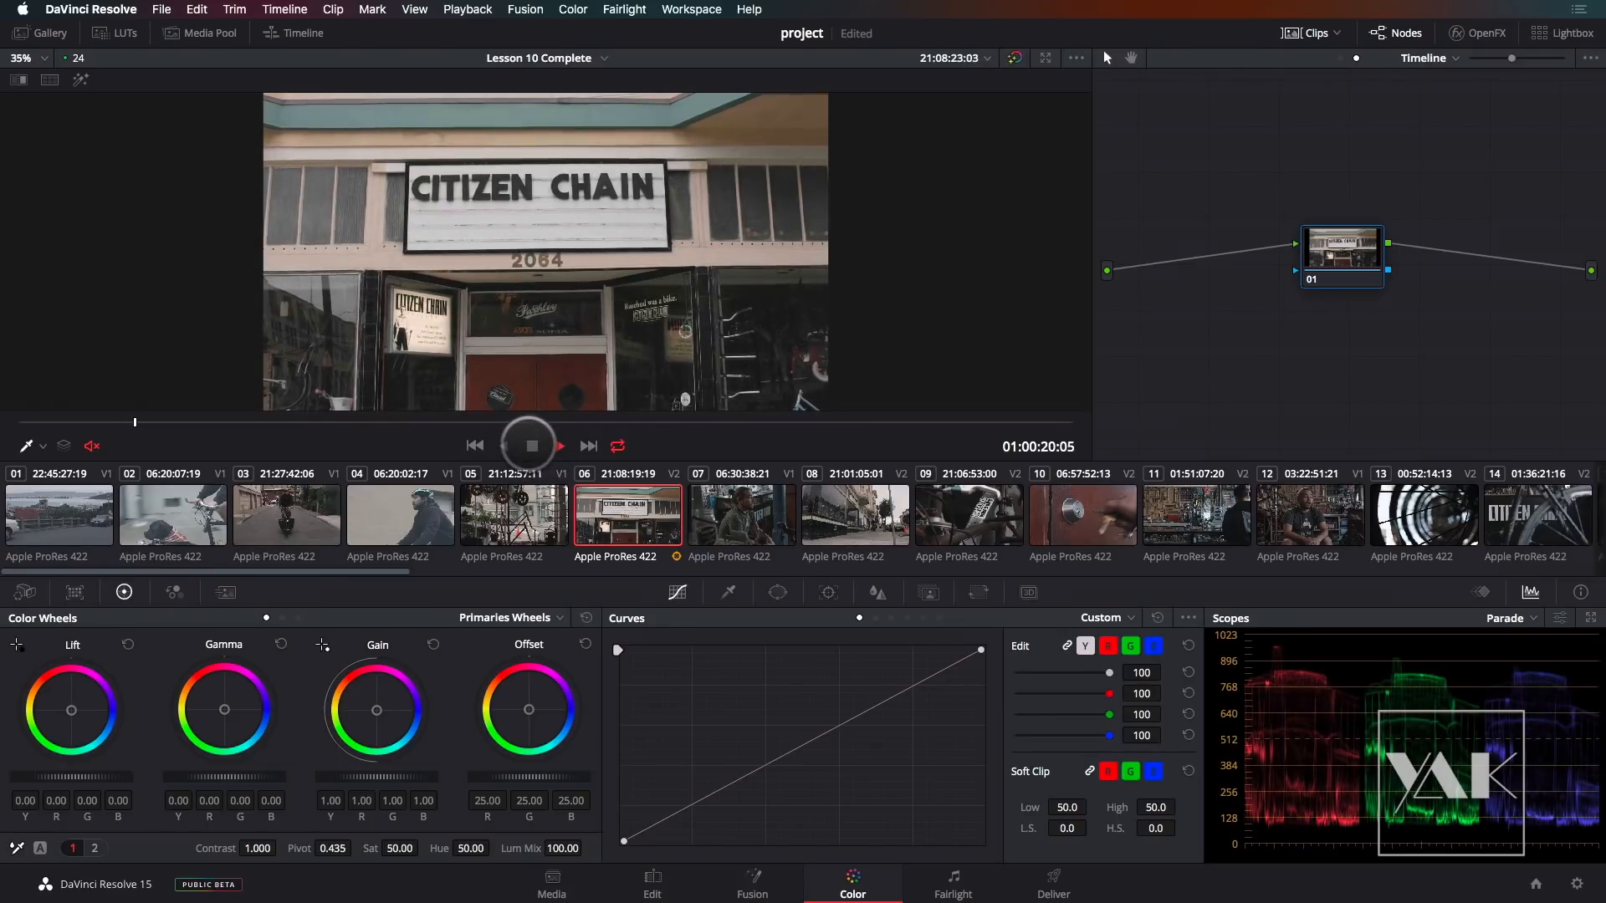
{"action": "left_click", "coordinate": [532, 445]}
{"action": "left_click", "coordinate": [401, 514]}
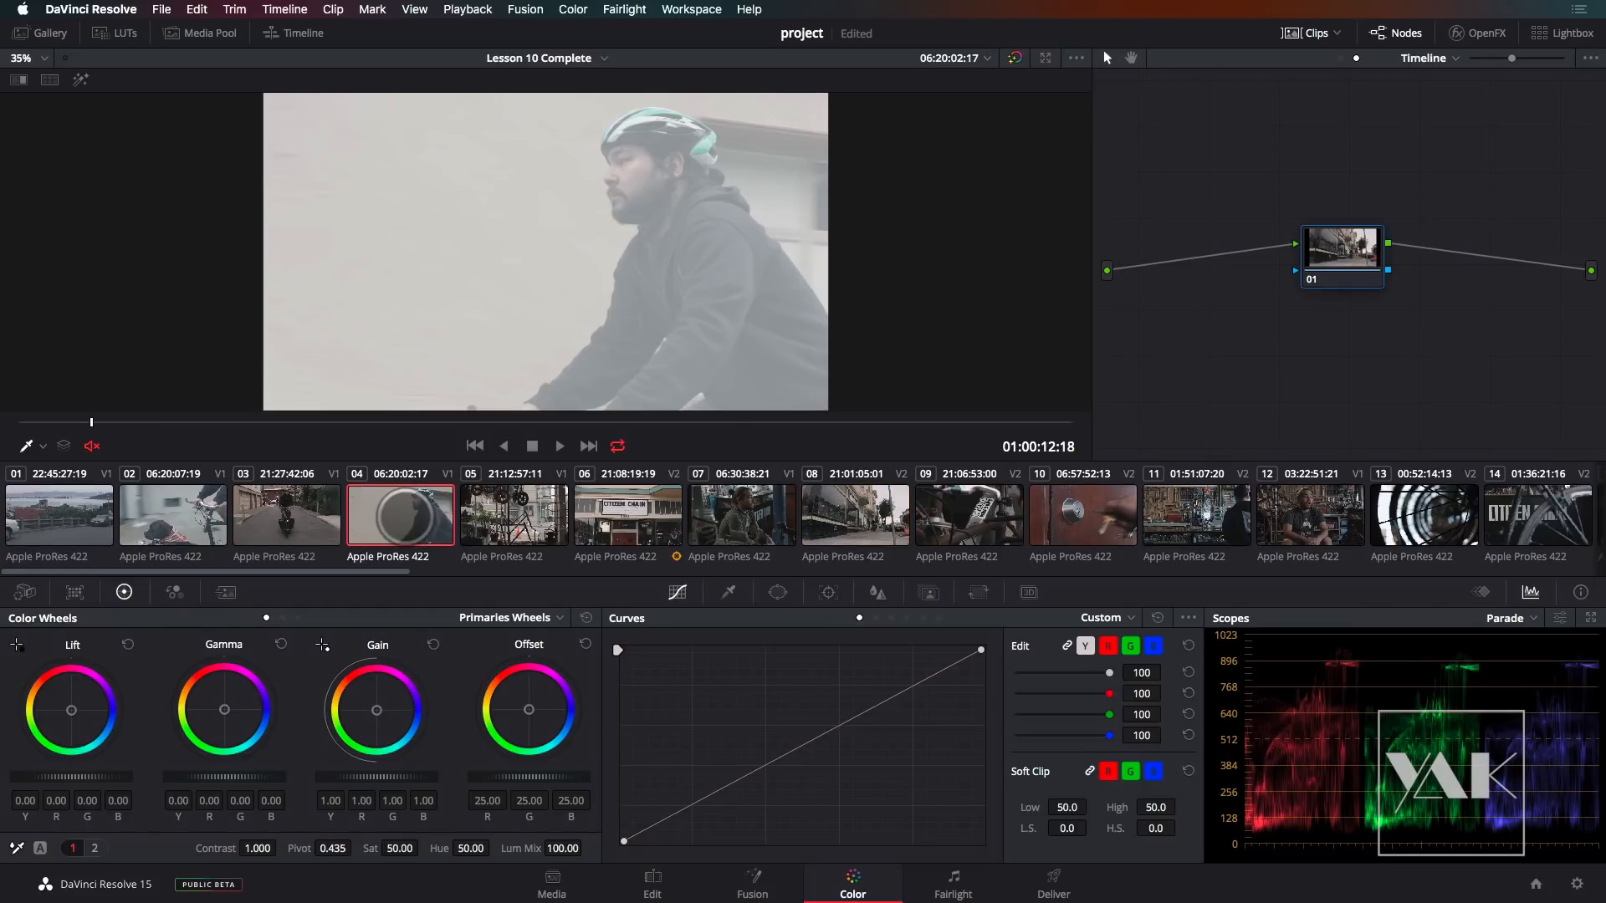
- Push the timeline node's Offset to red at R 53.52, G 16.92, B 18.79 and preview it in playback
{"action": "left_click_drag", "start_coordinate": [1331, 244], "coordinate": [1295, 248]}
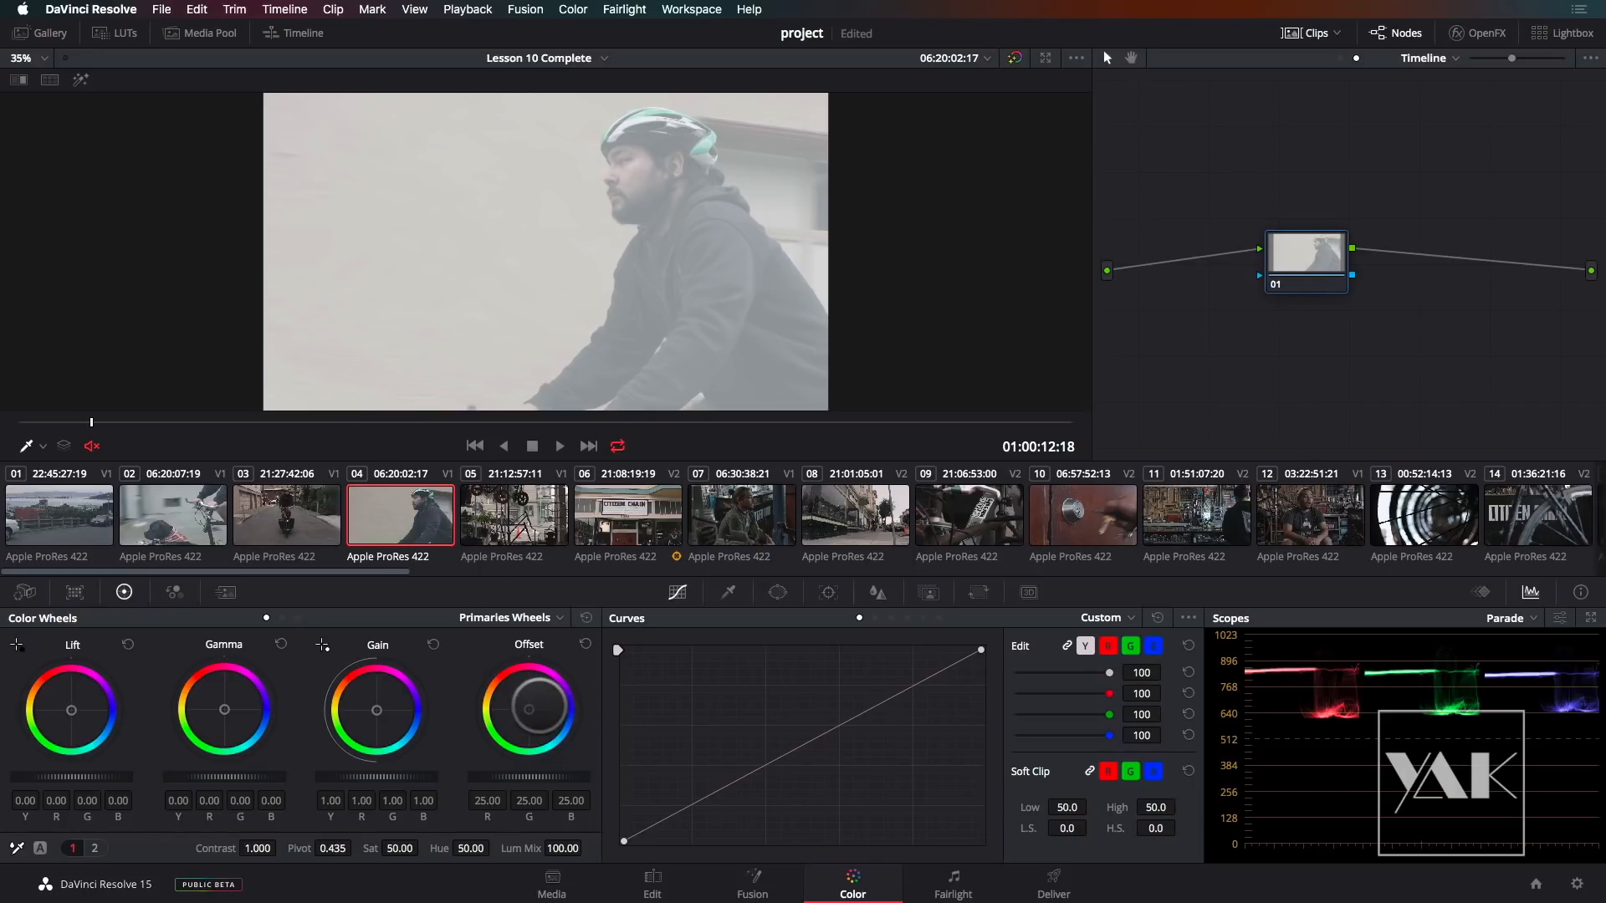
{"action": "left_click_drag", "start_coordinate": [528, 709], "coordinate": [483, 474]}
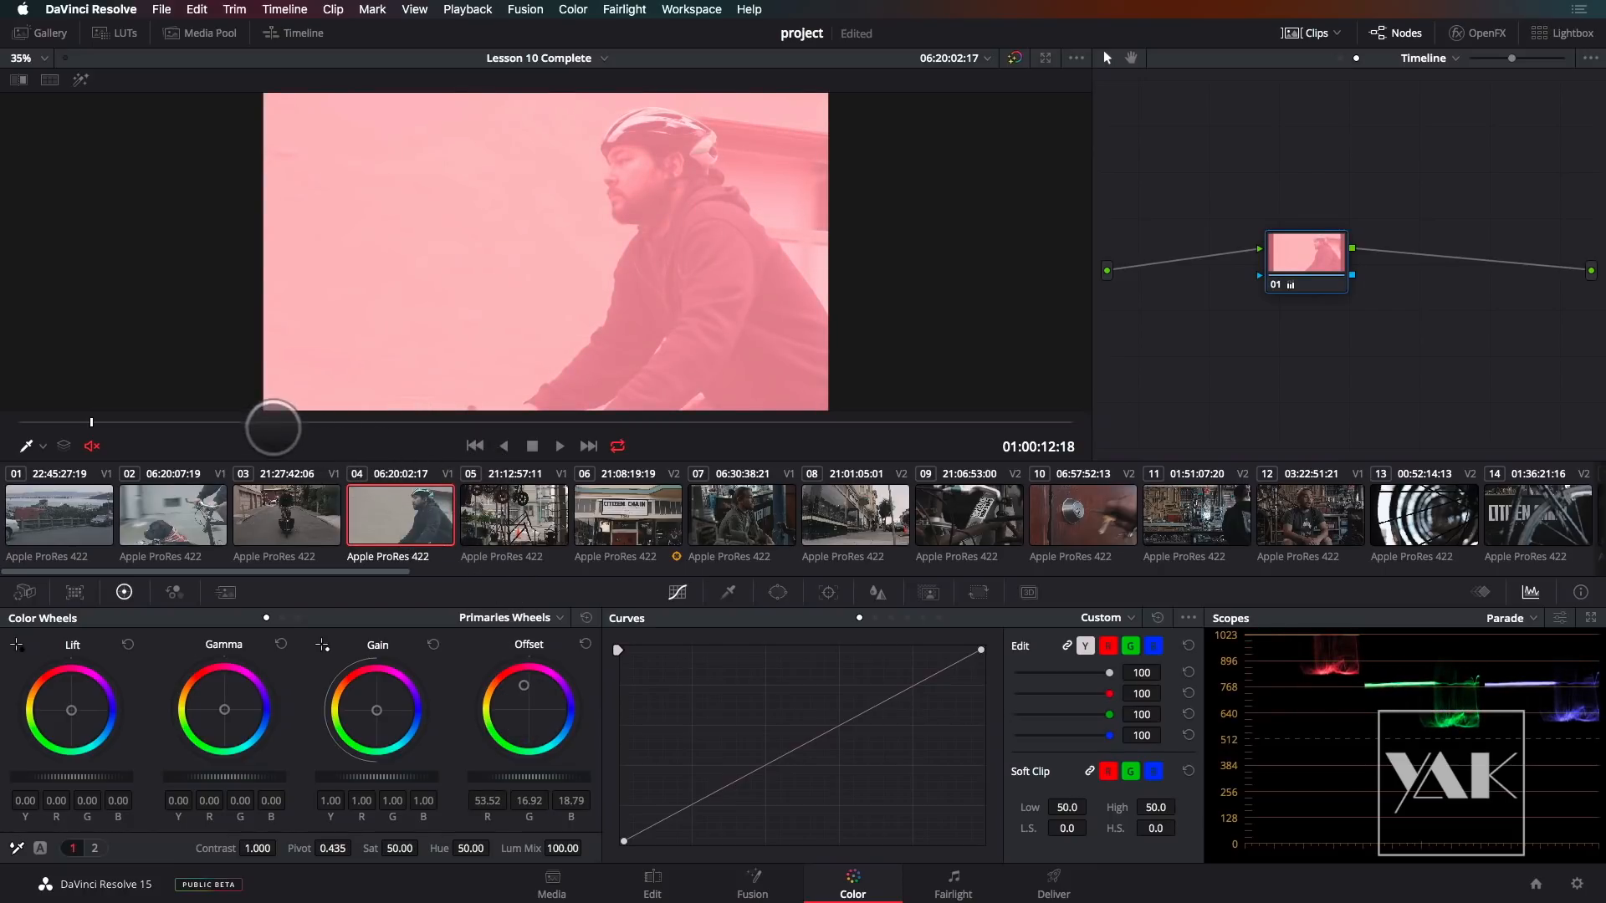
{"action": "left_click", "coordinate": [560, 446]}
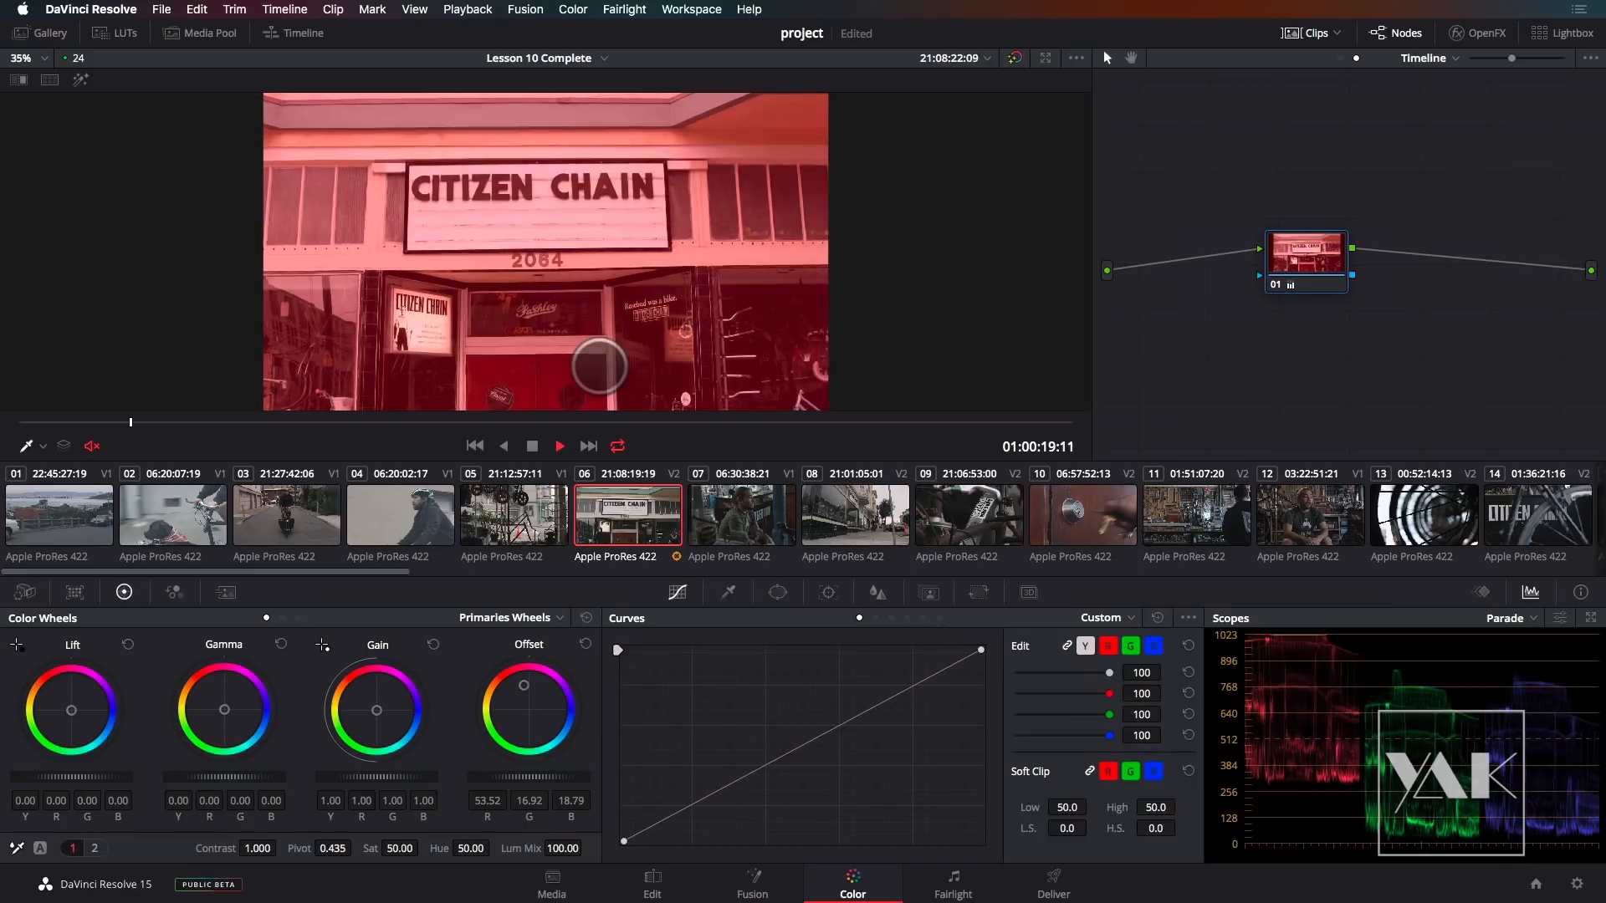
{"action": "left_click", "coordinate": [532, 445]}
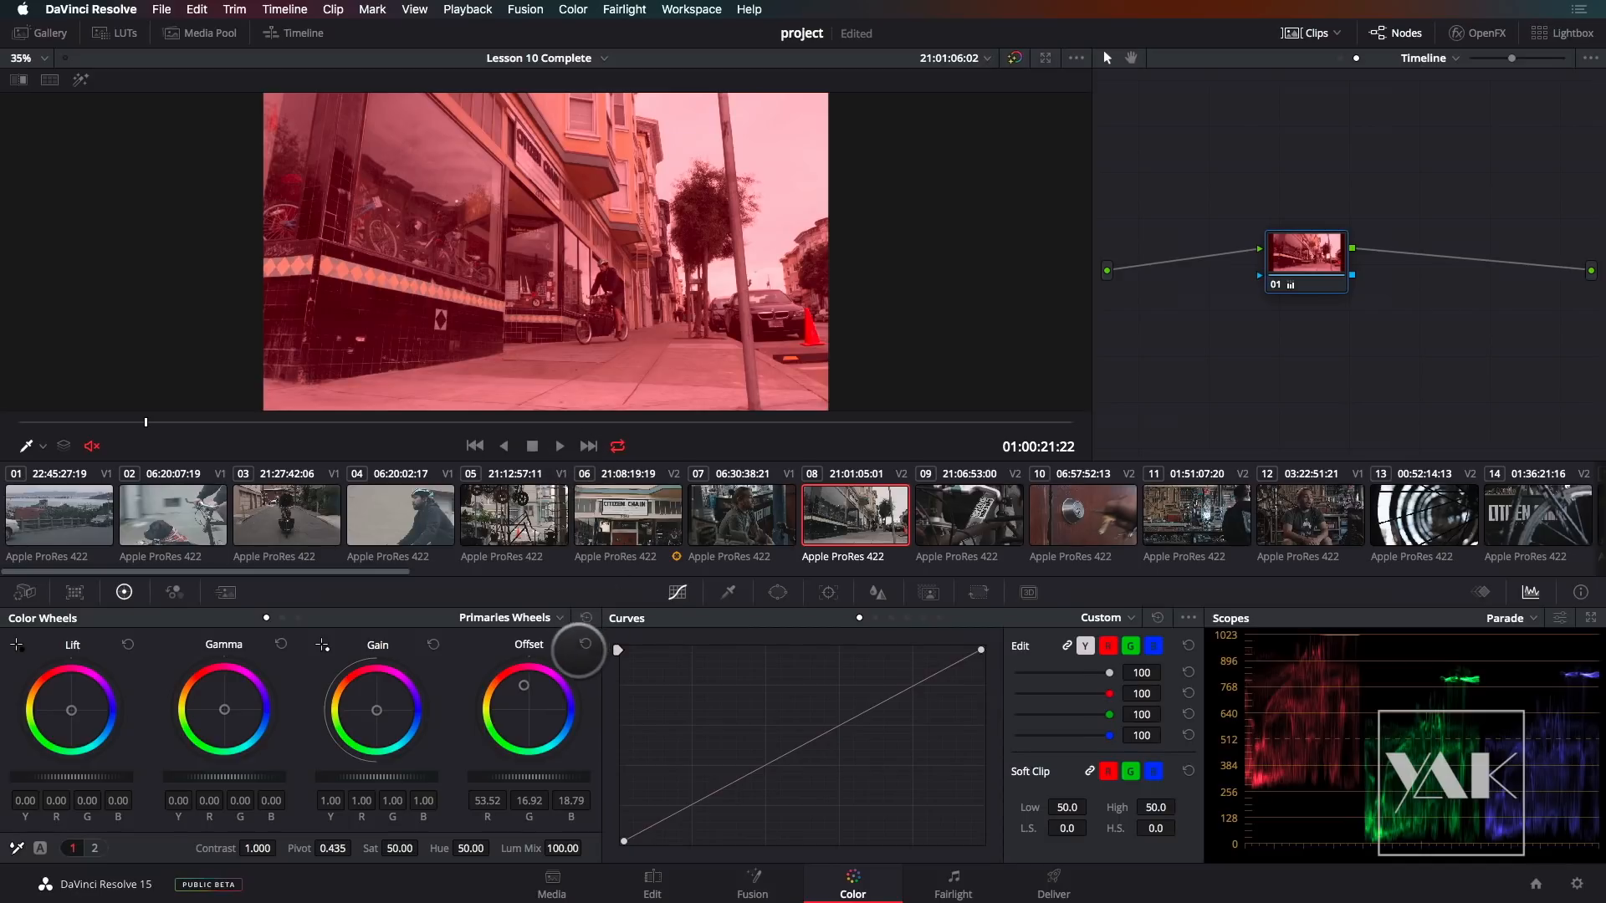
- Reset the Offset and add a wide, inverted circle window to the timeline node with aspect 81.03 and softness 14.57
{"action": "left_click", "coordinate": [585, 643]}
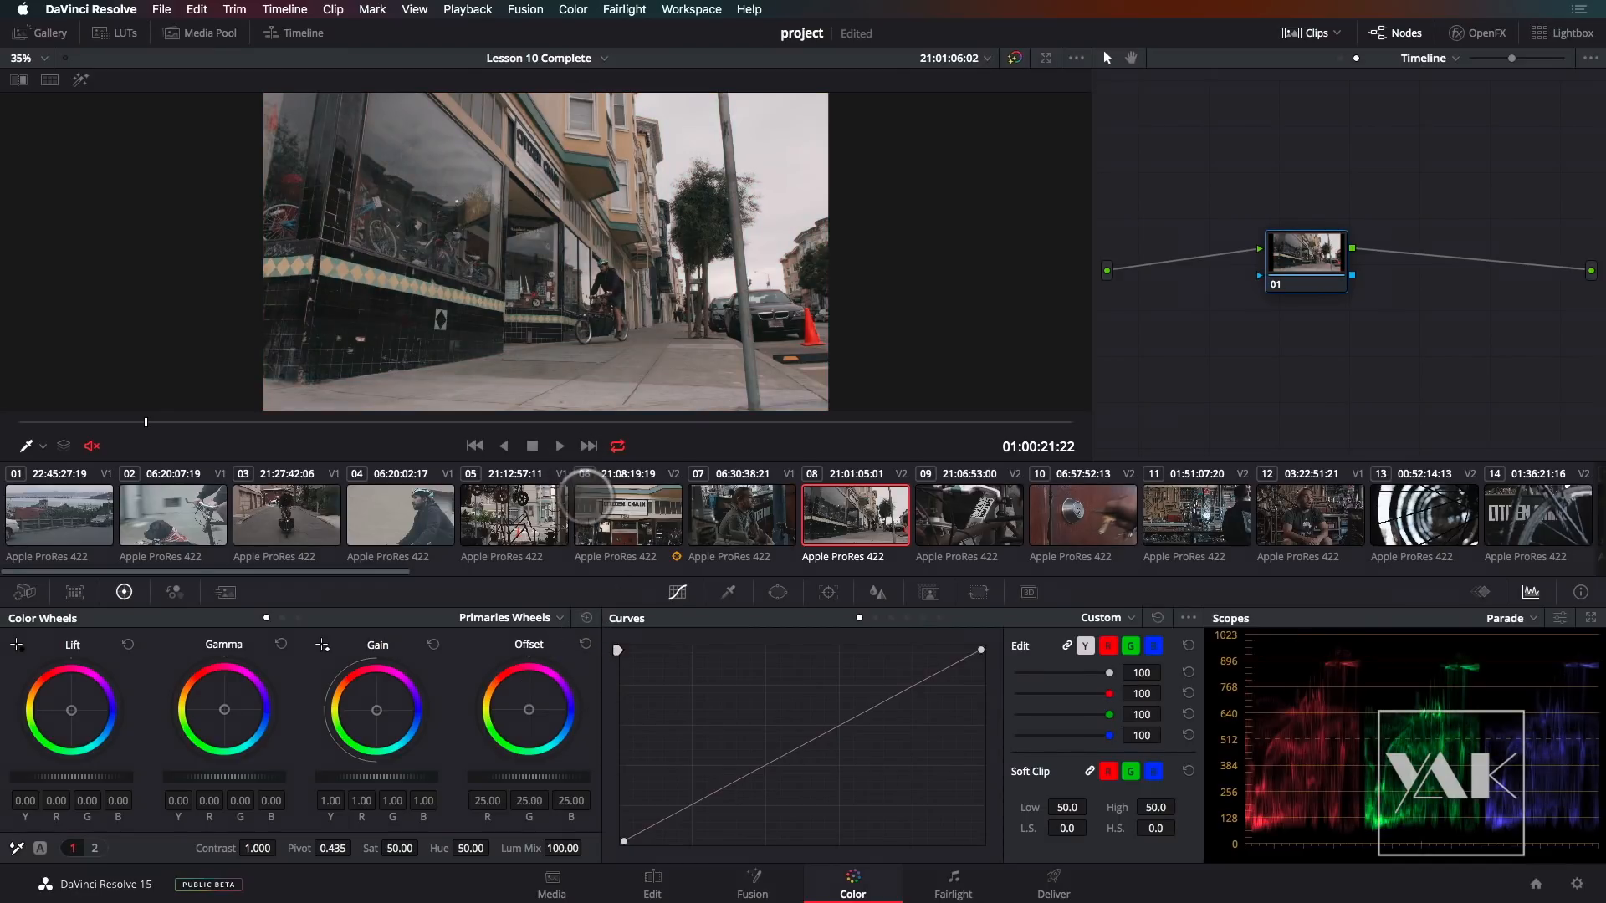
{"action": "left_click", "coordinate": [778, 592]}
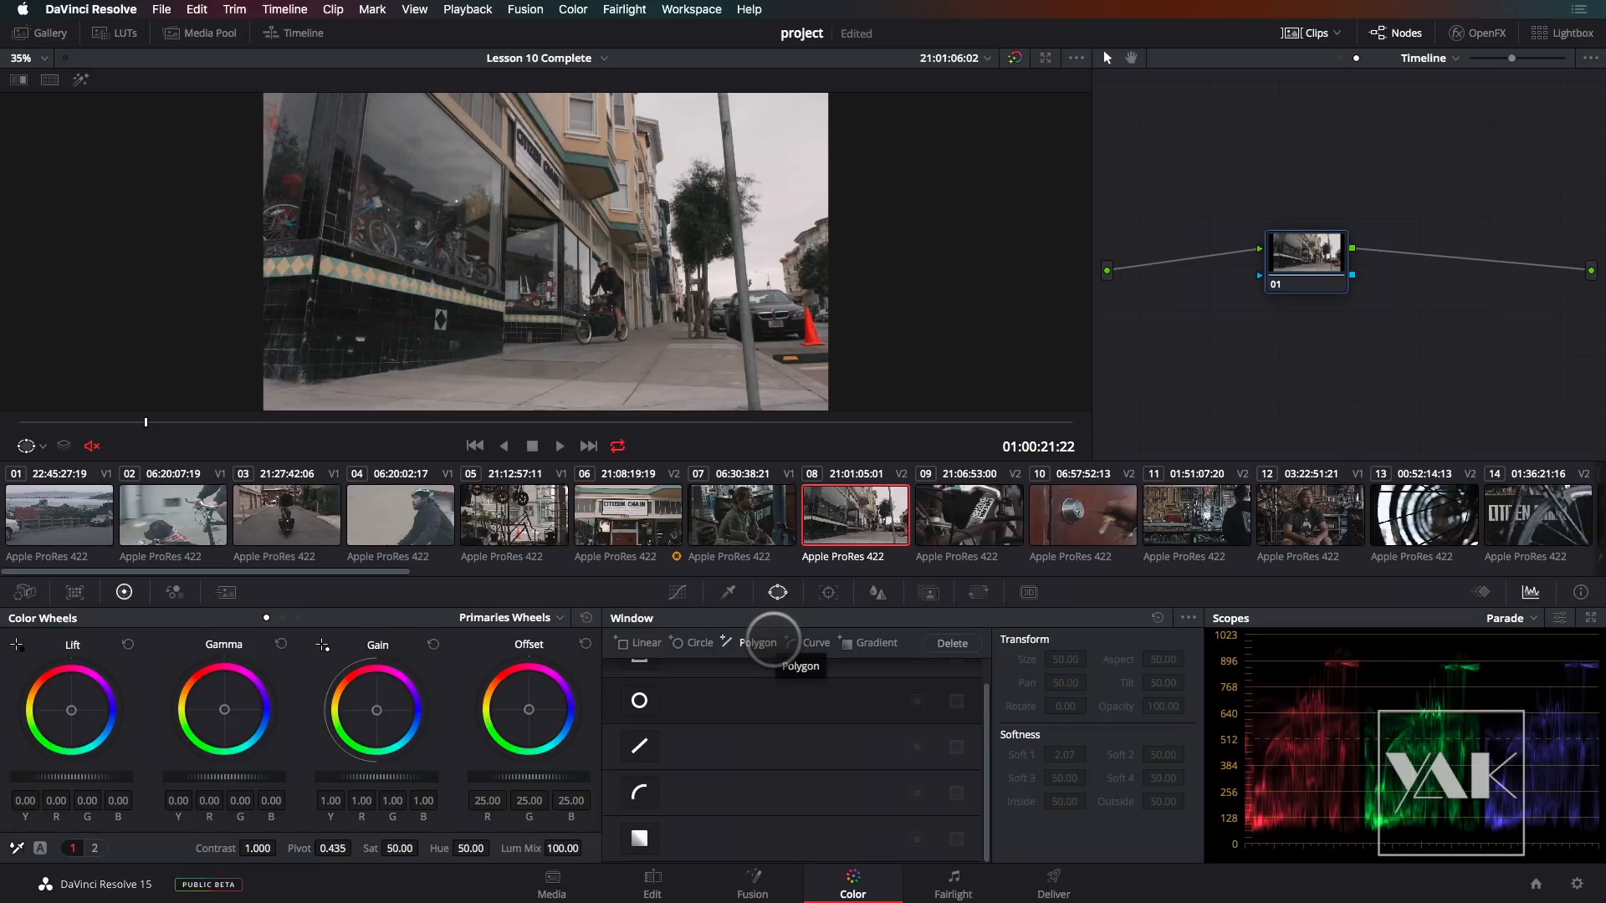
{"action": "left_click", "coordinate": [638, 700]}
{"action": "left_click", "coordinate": [917, 701]}
{"action": "left_click_drag", "start_coordinate": [628, 251], "coordinate": [812, 250]}
{"action": "left_click_drag", "start_coordinate": [812, 336], "coordinate": [836, 389]}
{"action": "left_click_drag", "start_coordinate": [920, 250], "coordinate": [1028, 276]}
{"action": "left_click", "coordinate": [917, 700]}
- Lower Offset to -37.30 on all channels and narrow the oval window to aspect 76.30 with softness 9.44
{"action": "left_click_drag", "start_coordinate": [530, 770], "coordinate": [7, 740]}
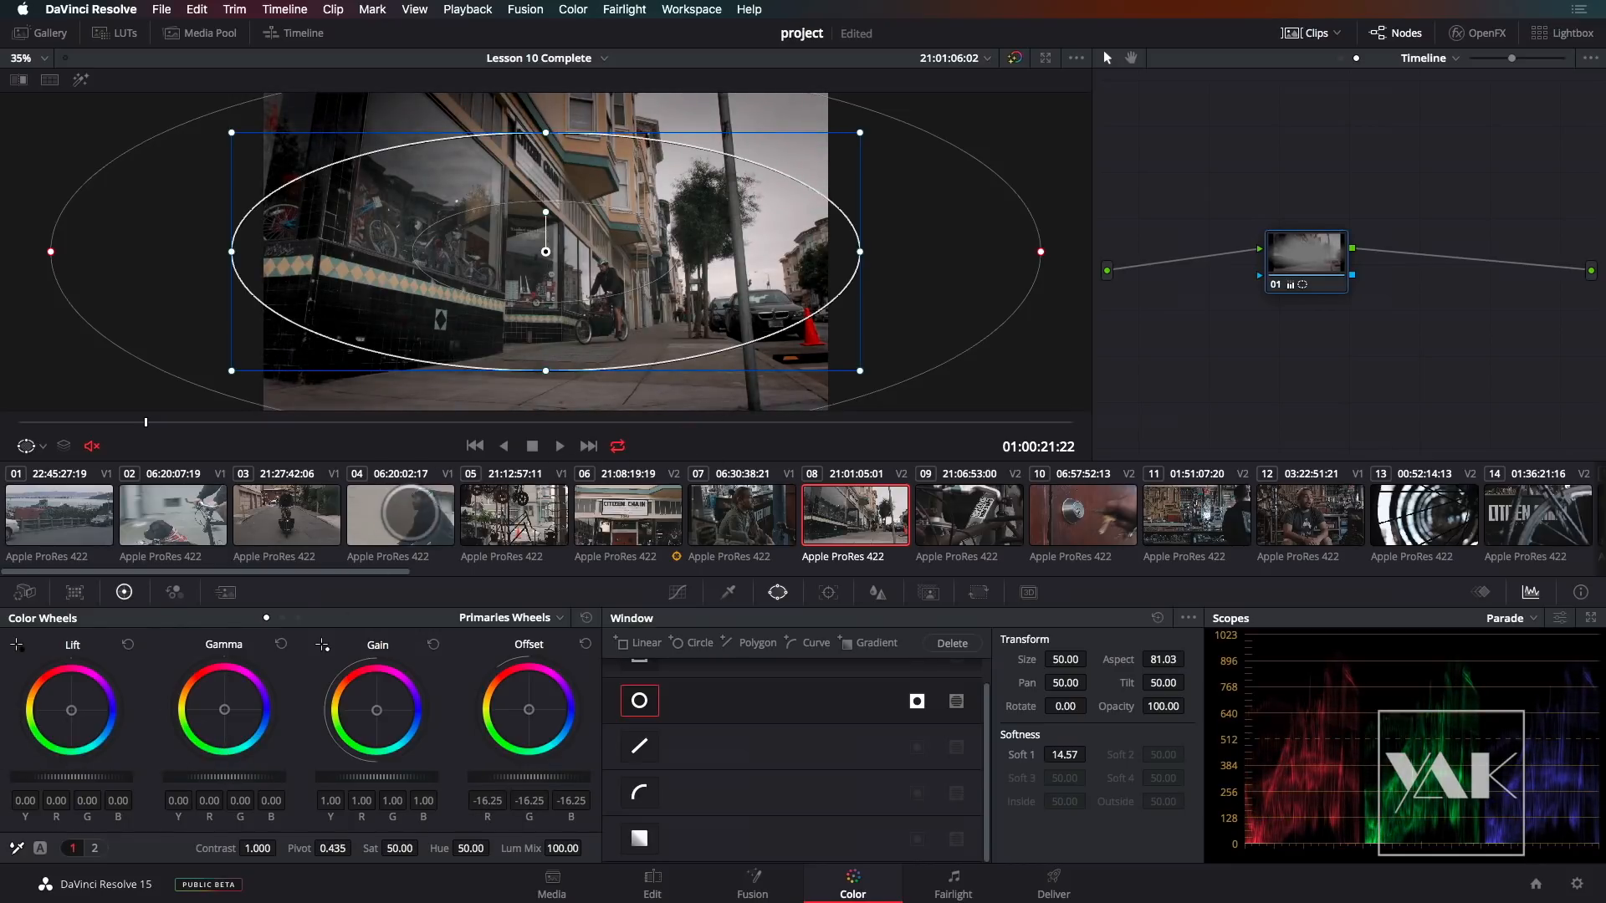
{"action": "left_click", "coordinate": [401, 517]}
{"action": "left_click_drag", "start_coordinate": [538, 773], "coordinate": [7, 756]}
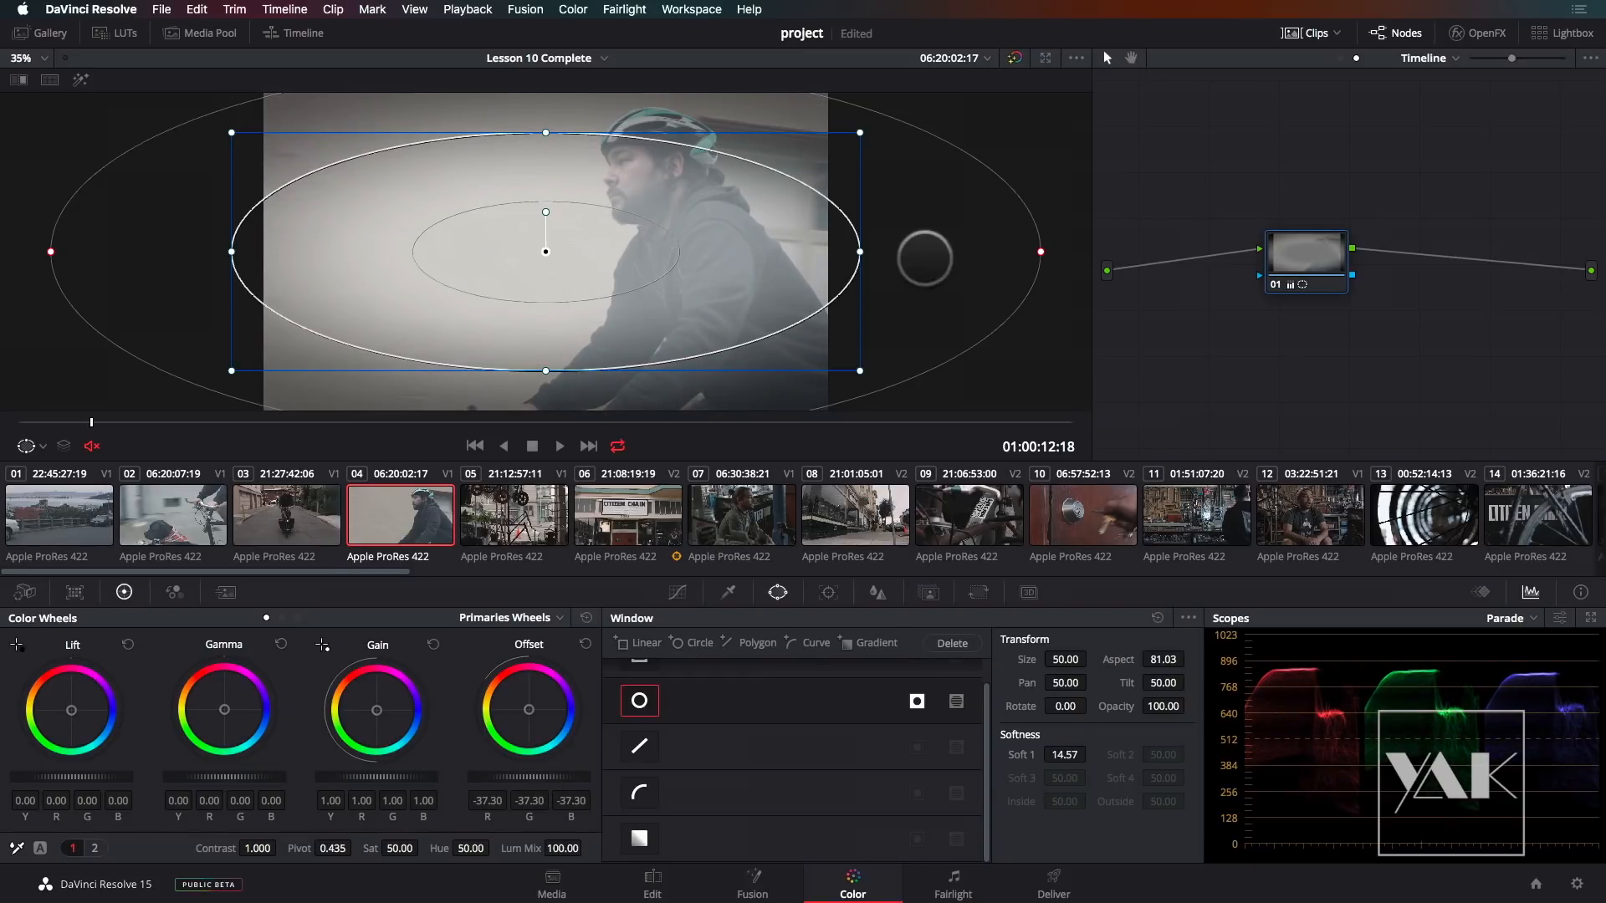
{"action": "left_click_drag", "start_coordinate": [1040, 251], "coordinate": [963, 252]}
{"action": "left_click_drag", "start_coordinate": [861, 251], "coordinate": [797, 251]}
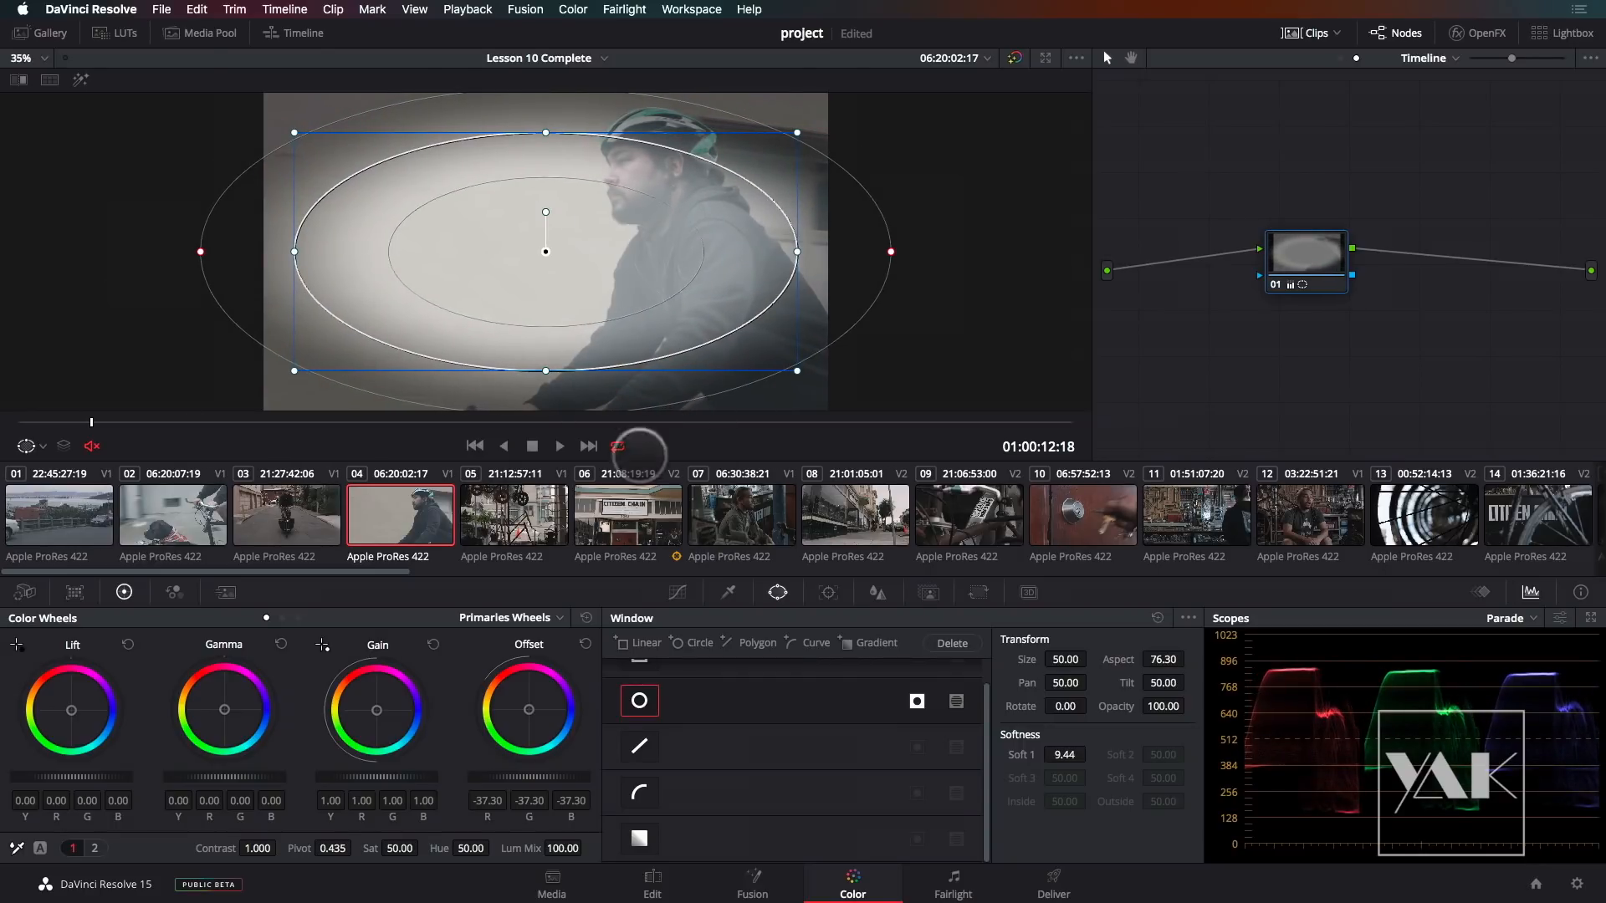
- Turn off the viewer's window overlay and play the timeline to review the vignette across clips
{"action": "left_click", "coordinate": [33, 446]}
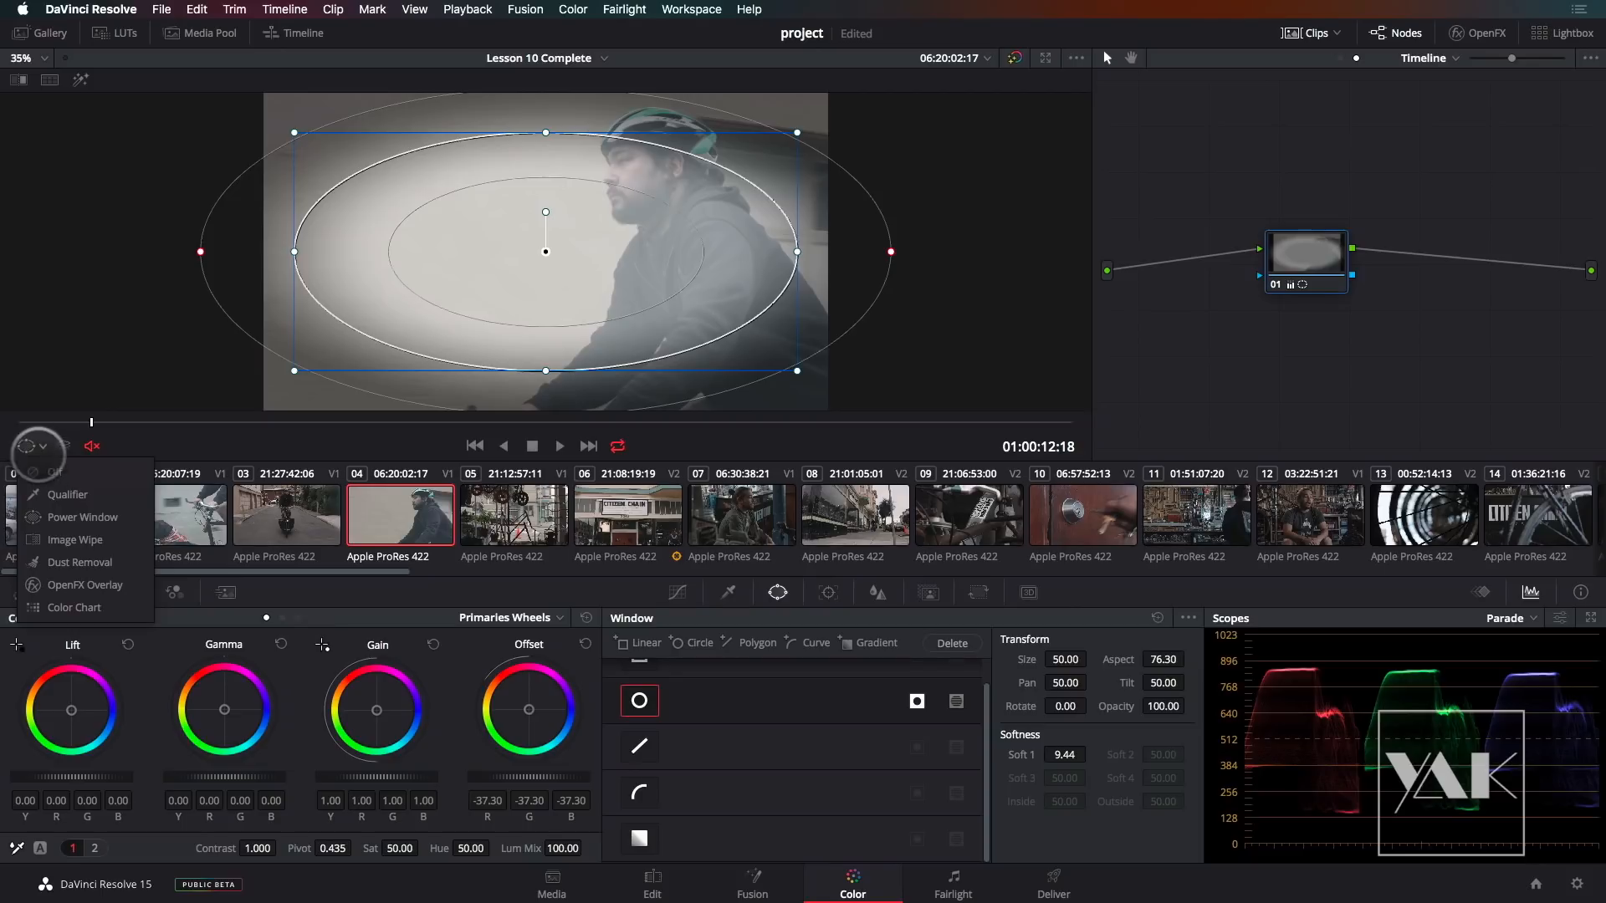
{"action": "left_click", "coordinate": [38, 470]}
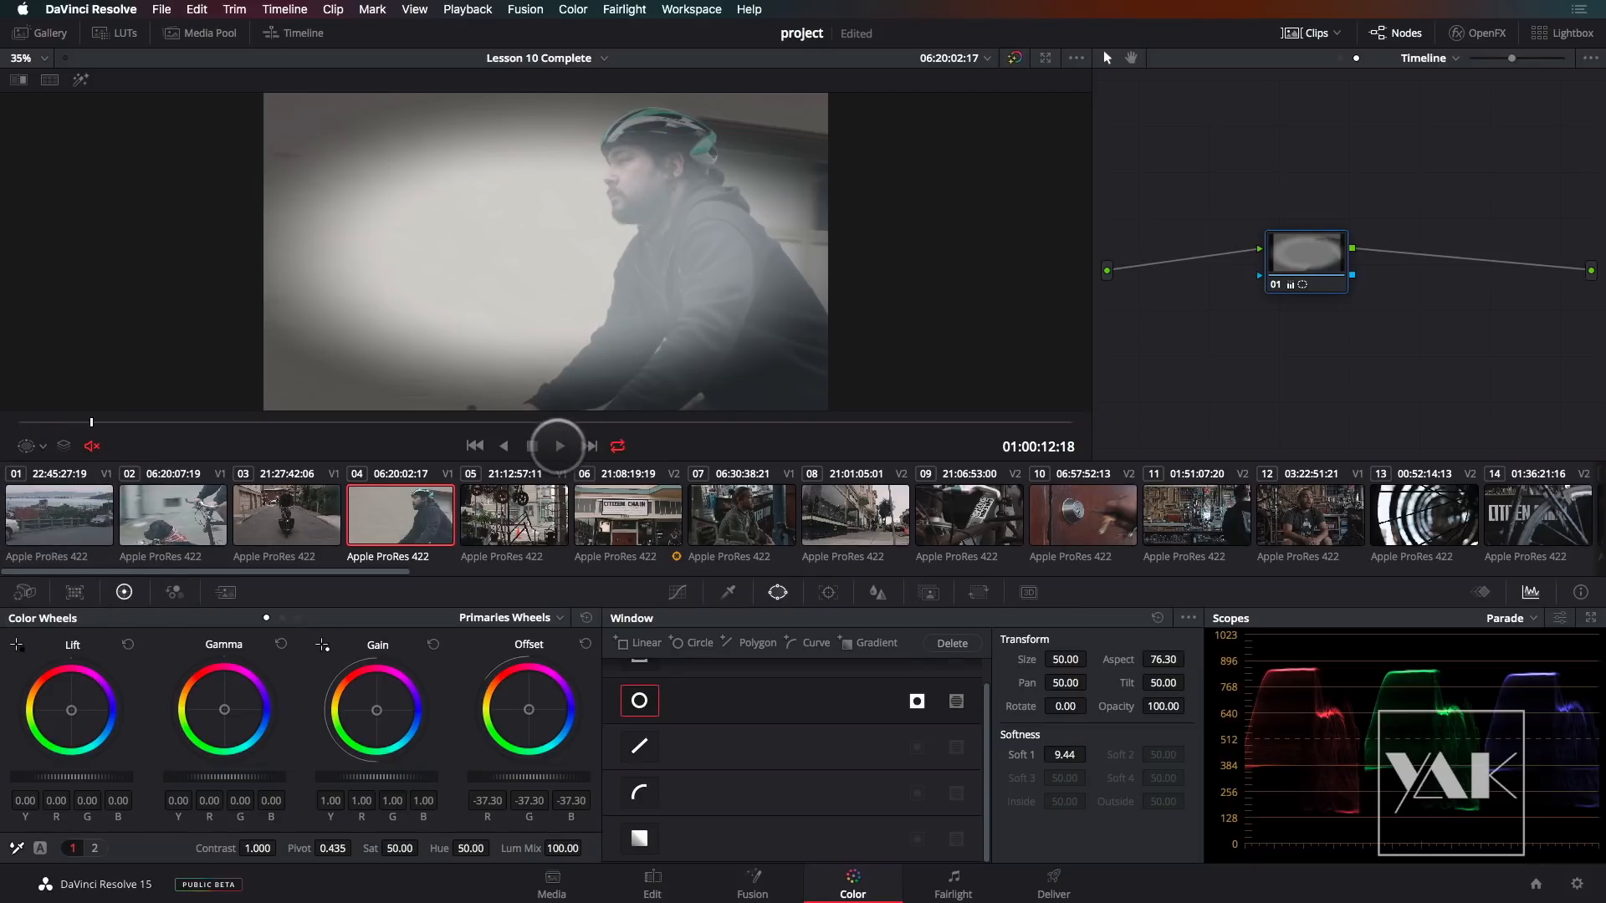
{"action": "left_click", "coordinate": [559, 446]}
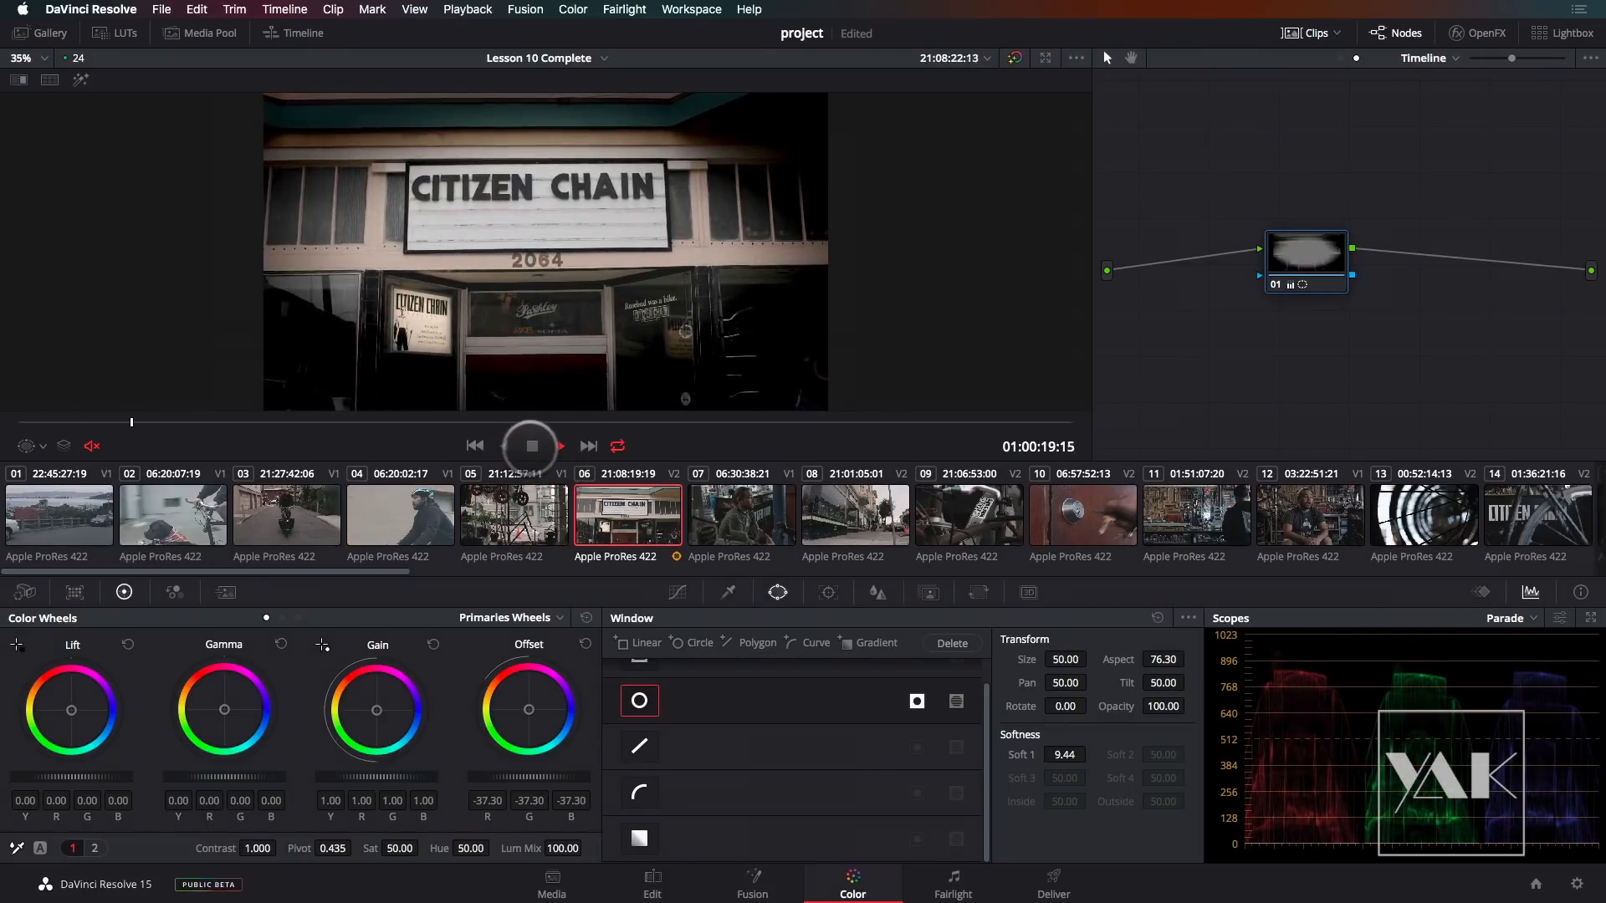
{"action": "left_click", "coordinate": [532, 445]}
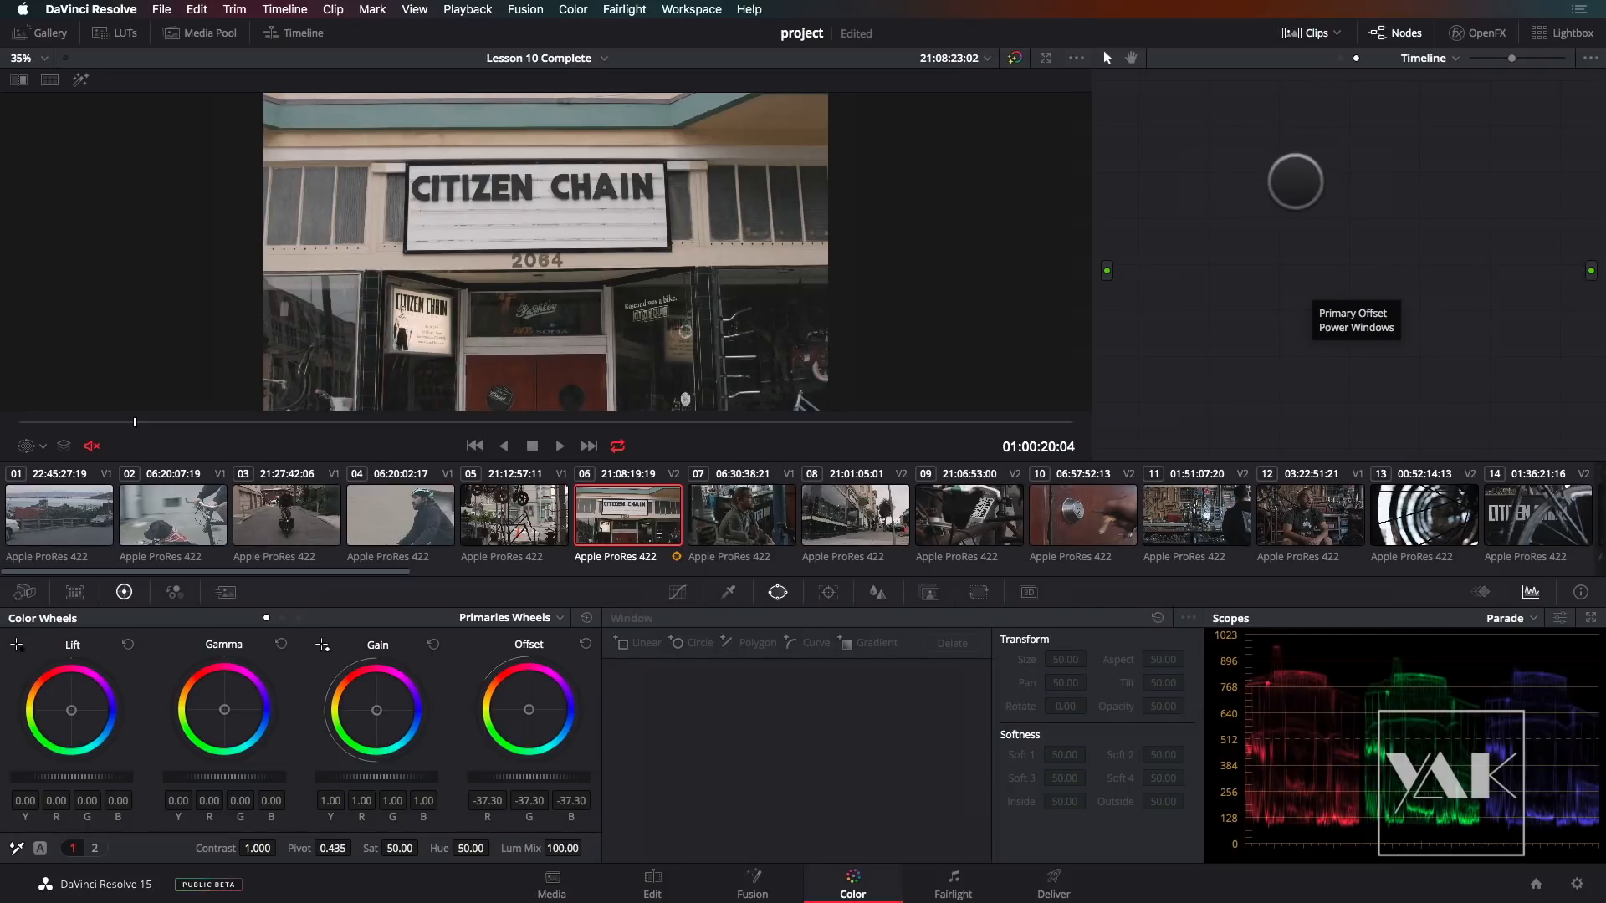
- Switch the node editor back to clip level and move clip 06's node to the middle of the graph
{"action": "left_click", "coordinate": [1427, 63]}
{"action": "left_click", "coordinate": [1425, 84]}
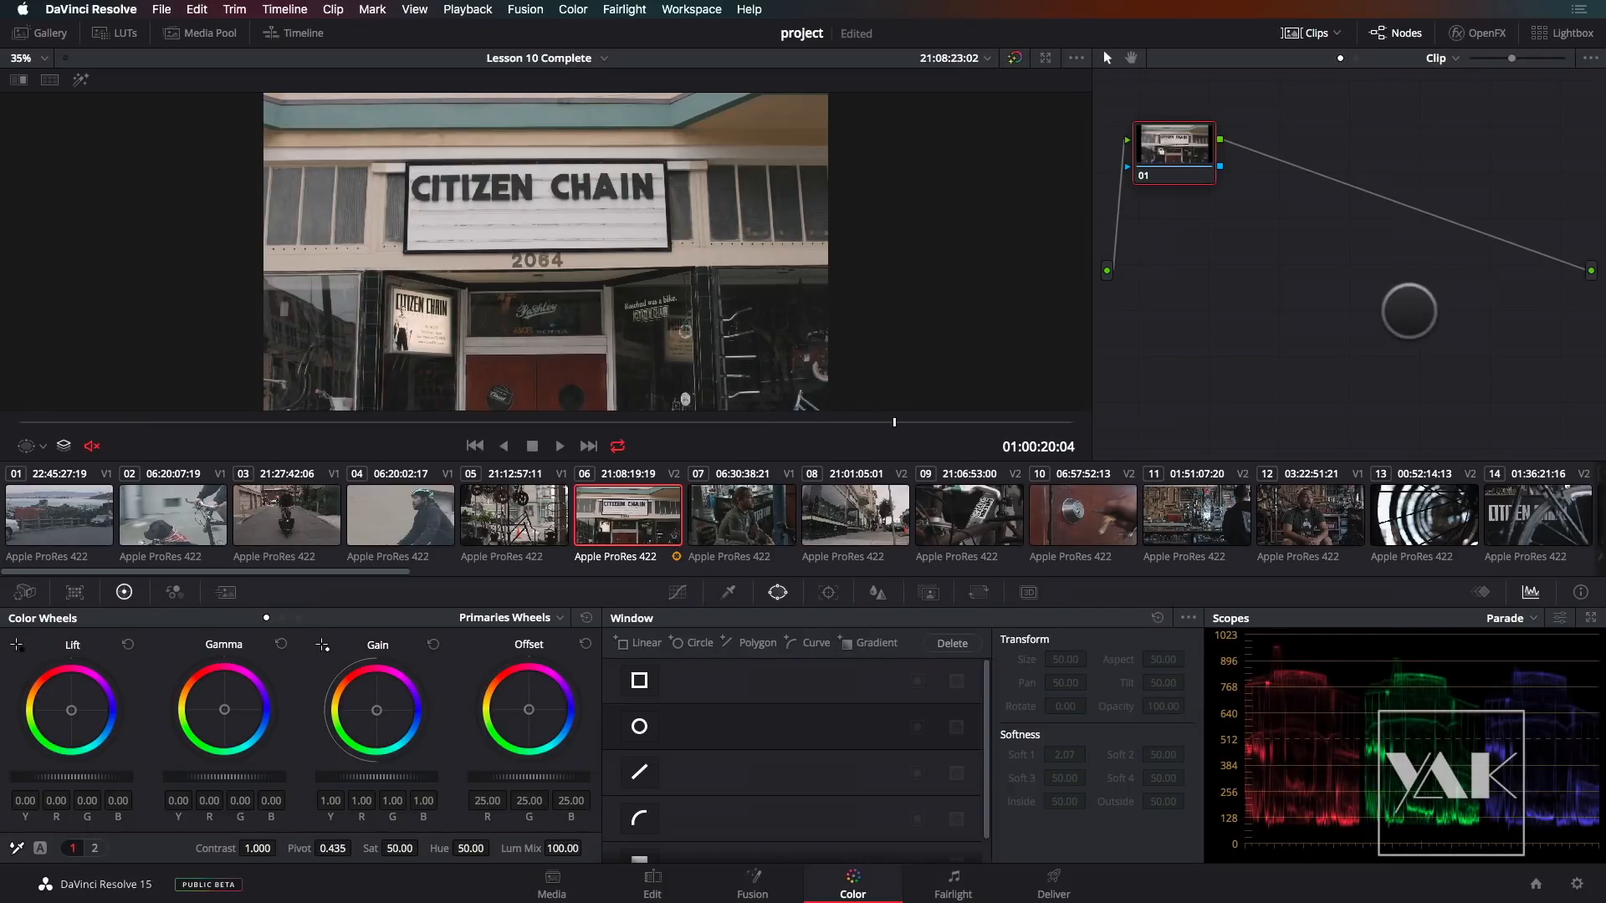
{"action": "left_click_drag", "start_coordinate": [1165, 149], "coordinate": [1344, 272]}
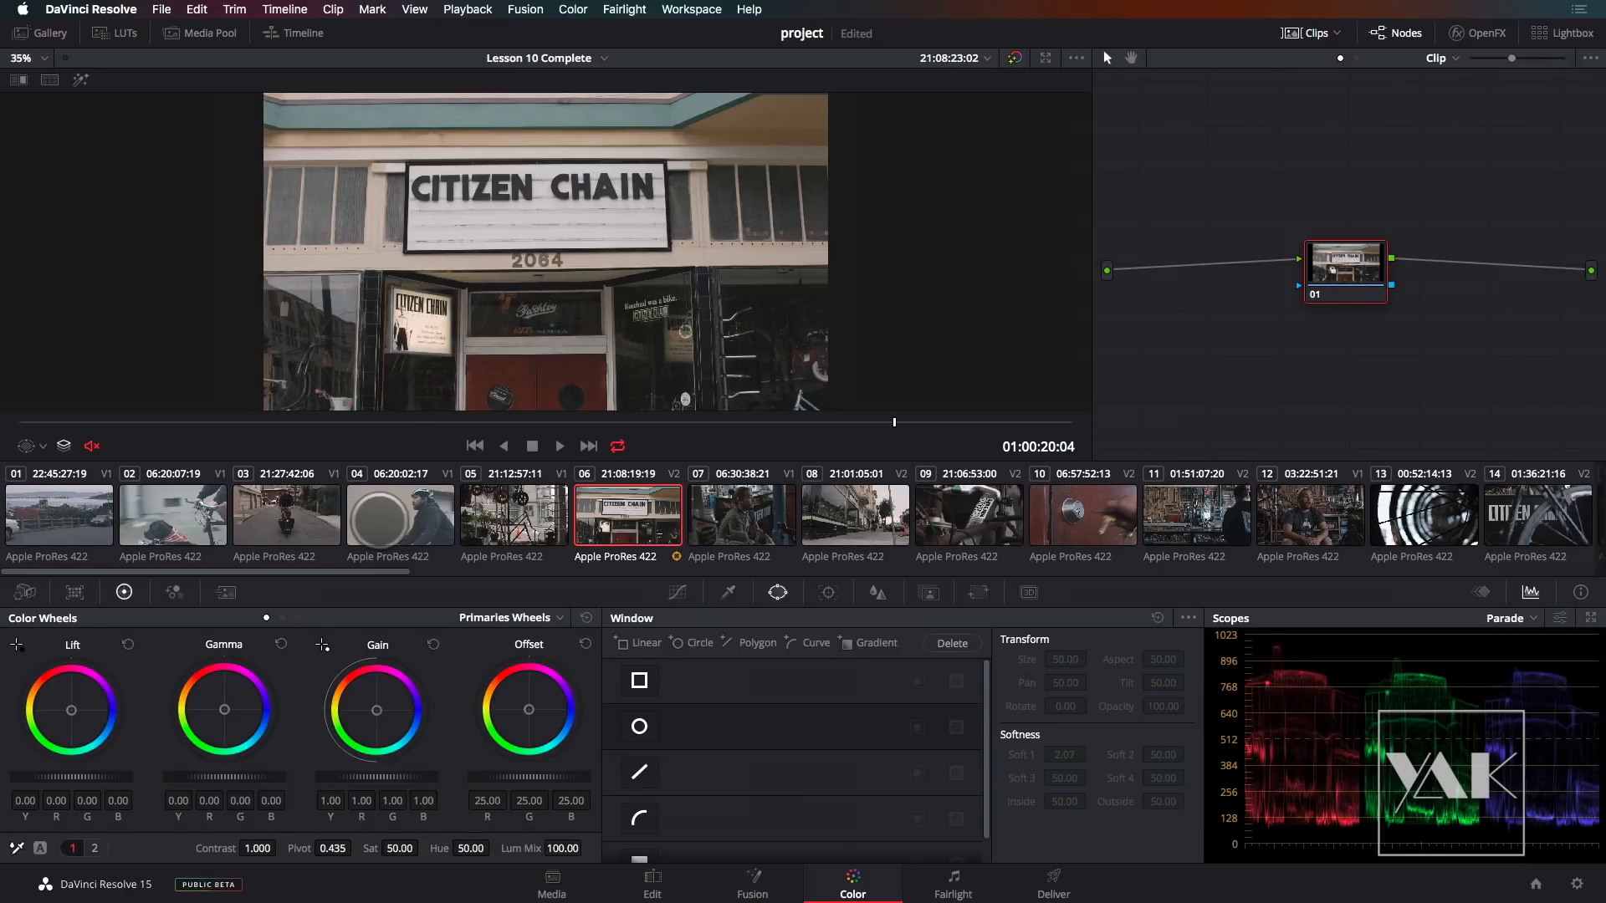
- Add clips 02 and 04 to a new group named Velo
{"action": "left_click", "coordinate": [391, 519]}
{"action": "left_click", "coordinate": [195, 521]}
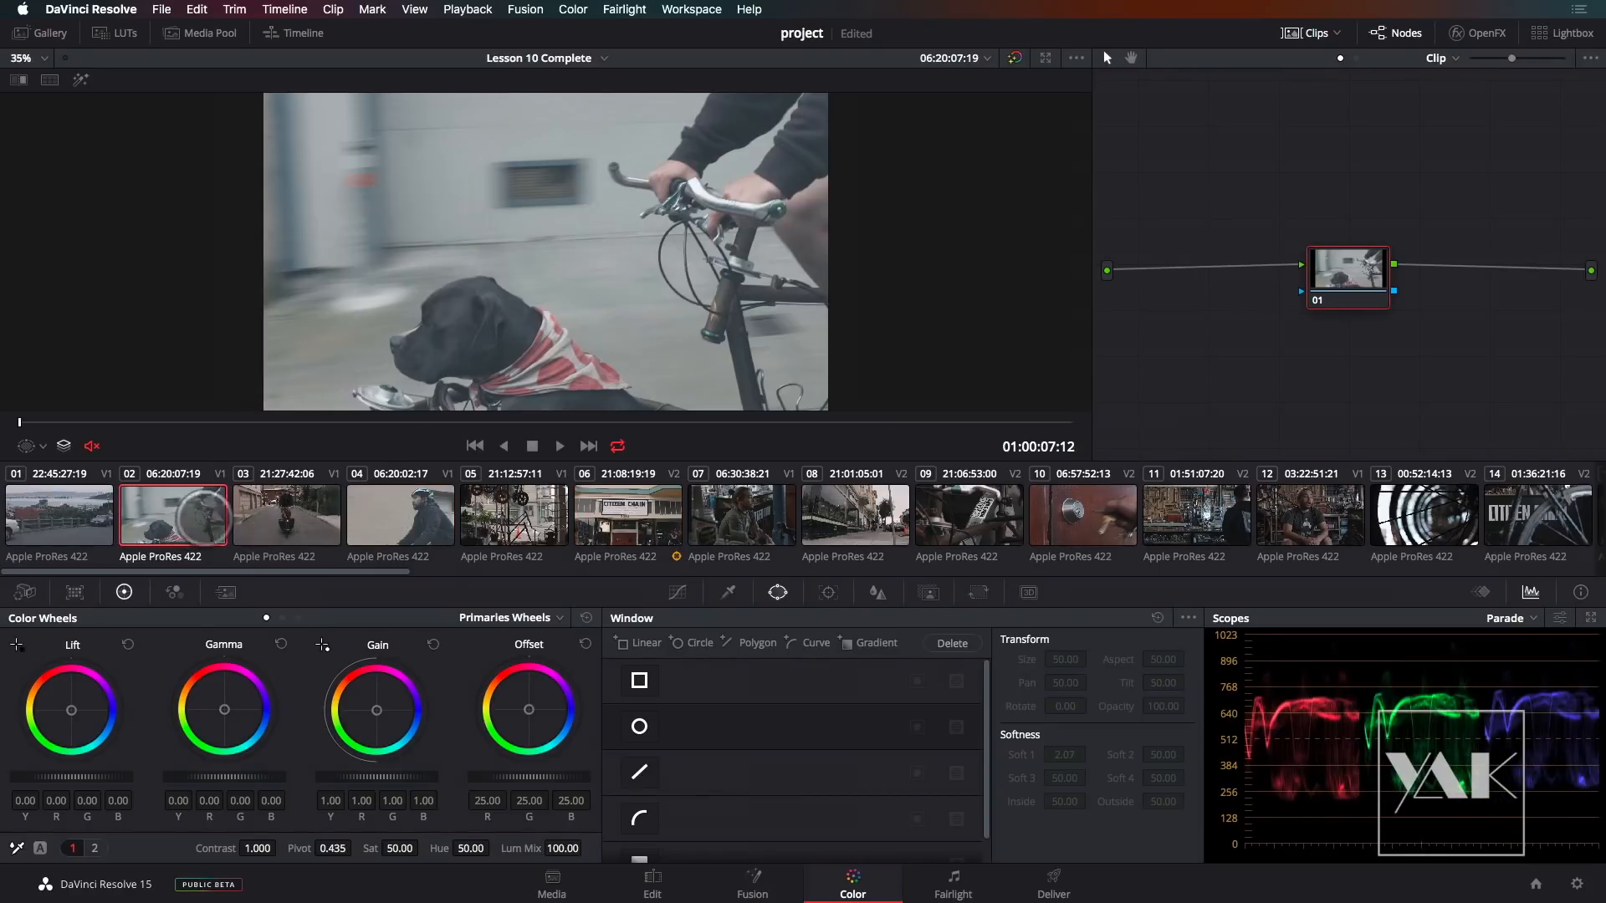
{"action": "left_click", "coordinate": [390, 520]}
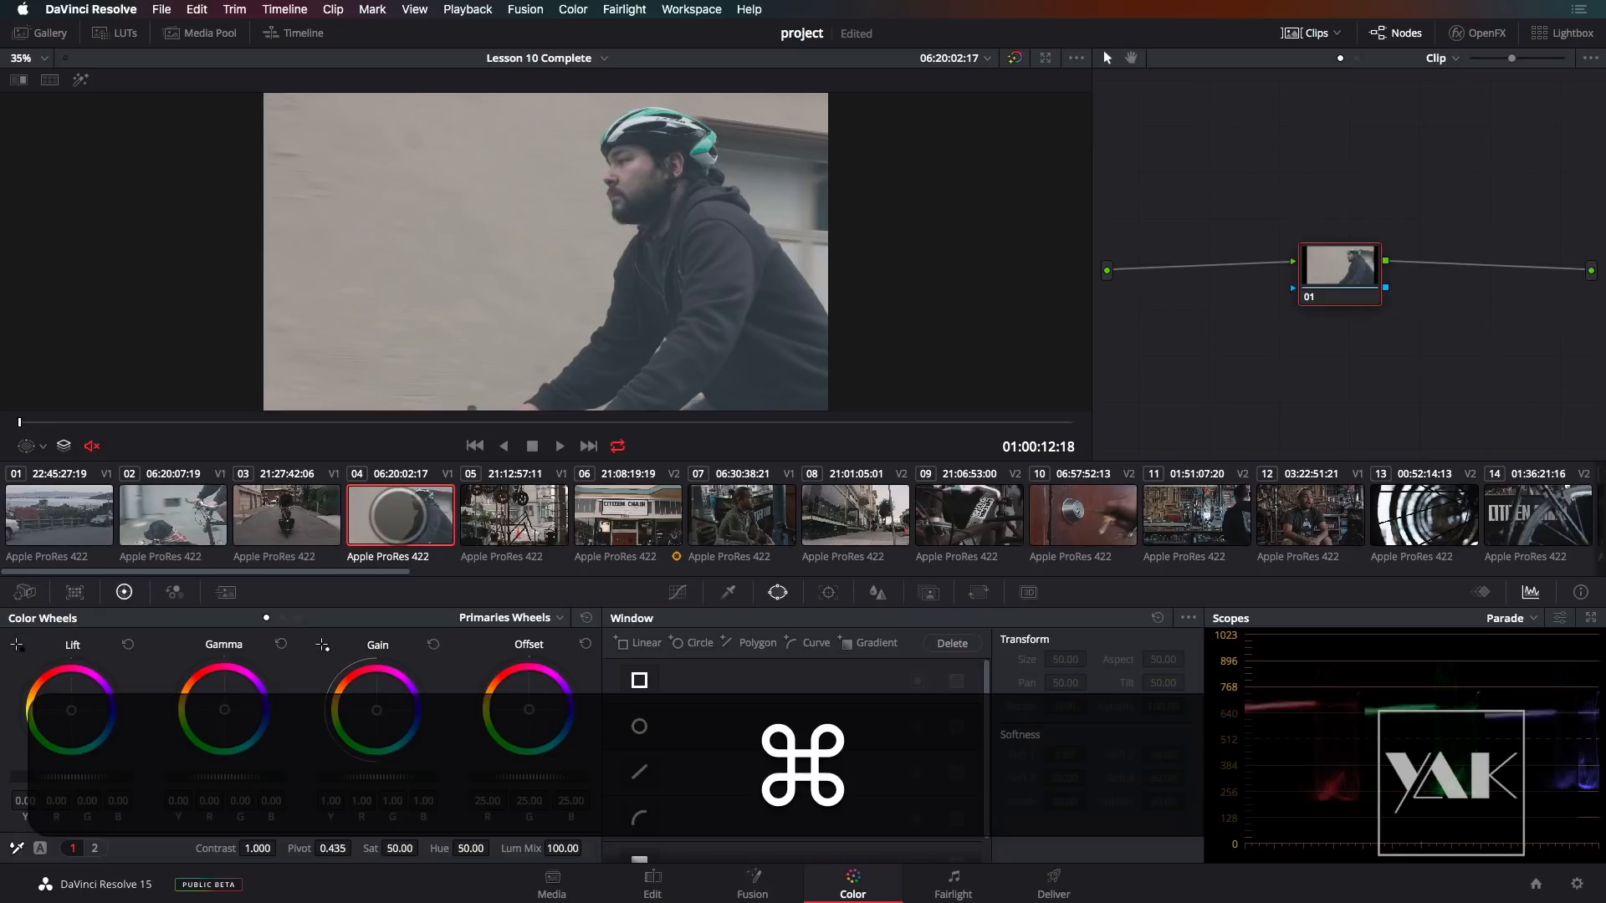
{"action": "left_click", "coordinate": [152, 526], "text": "super"}
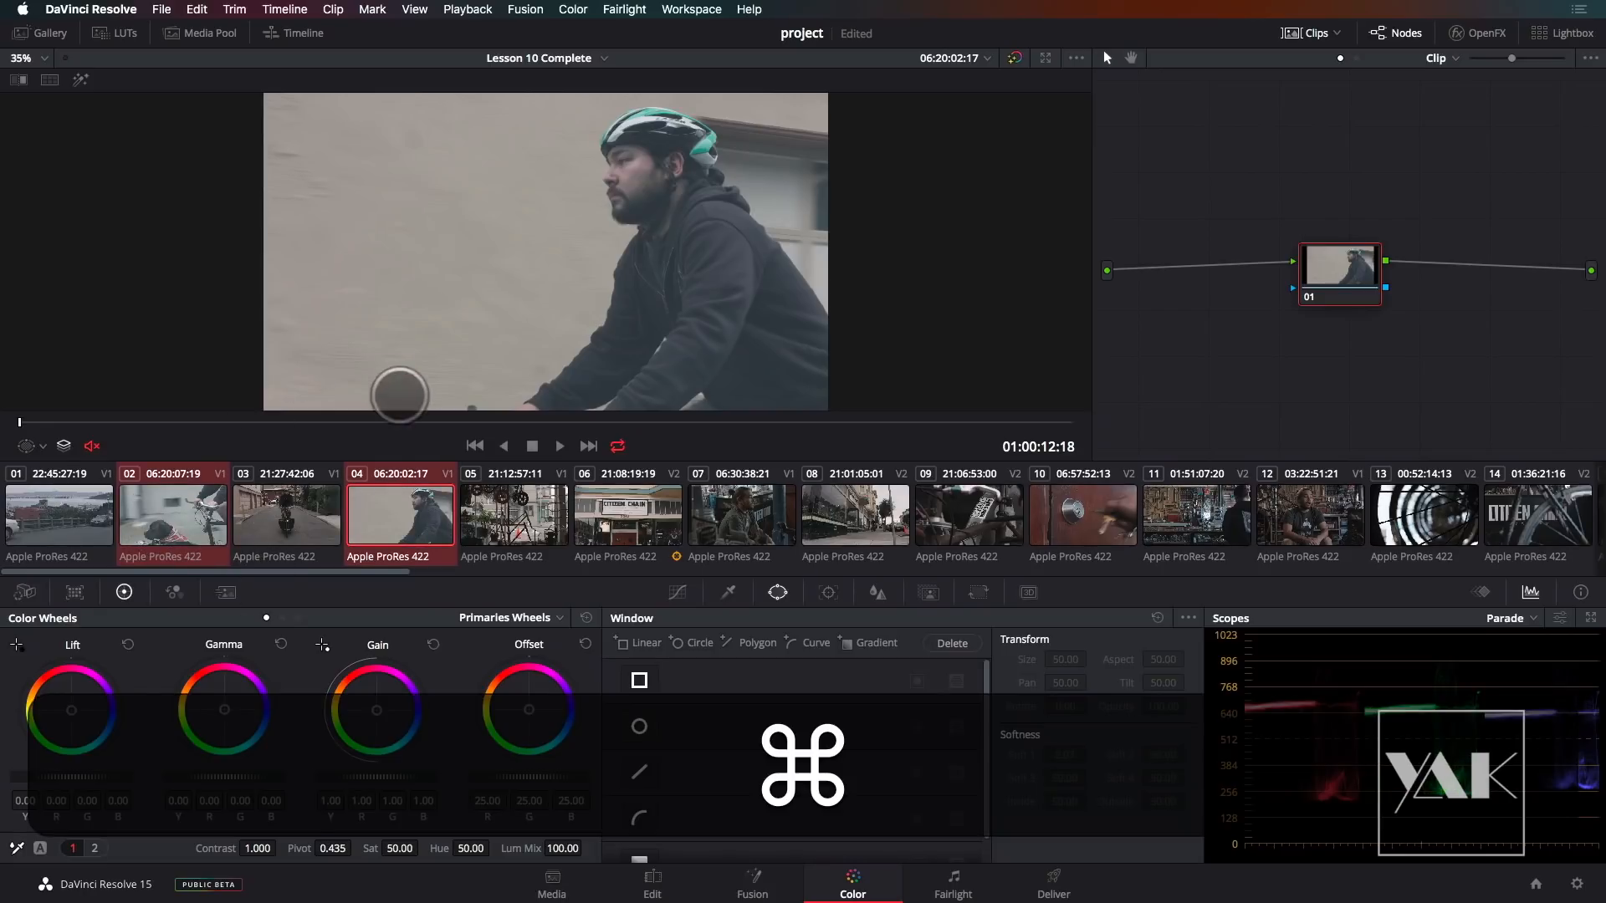
{"action": "right_click", "coordinate": [403, 502]}
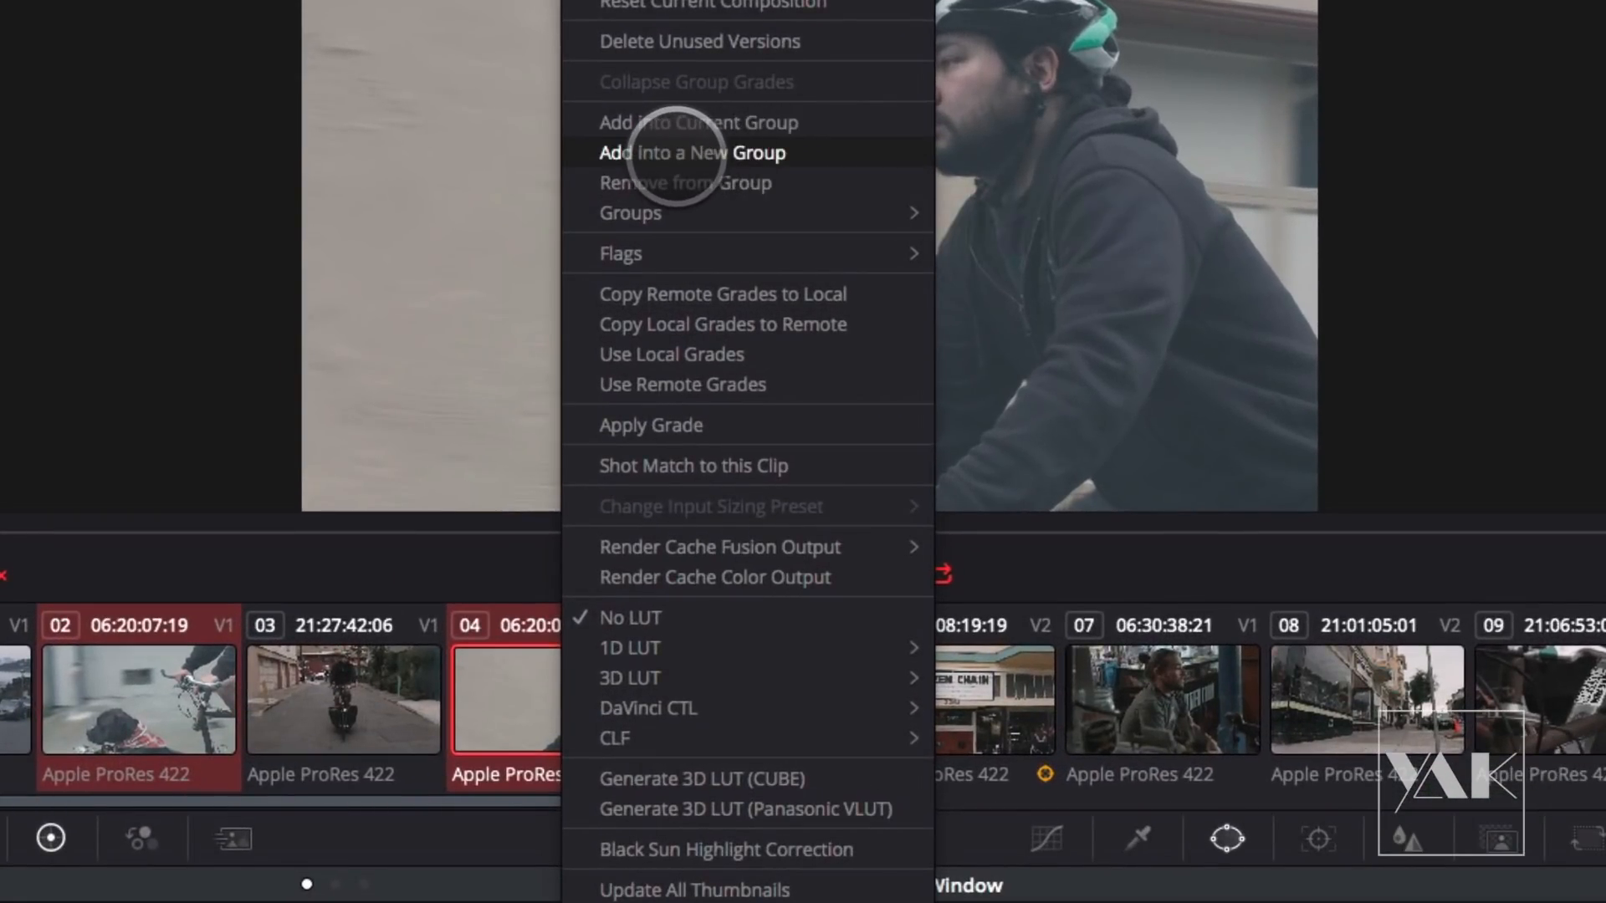
{"action": "left_click", "coordinate": [673, 153]}
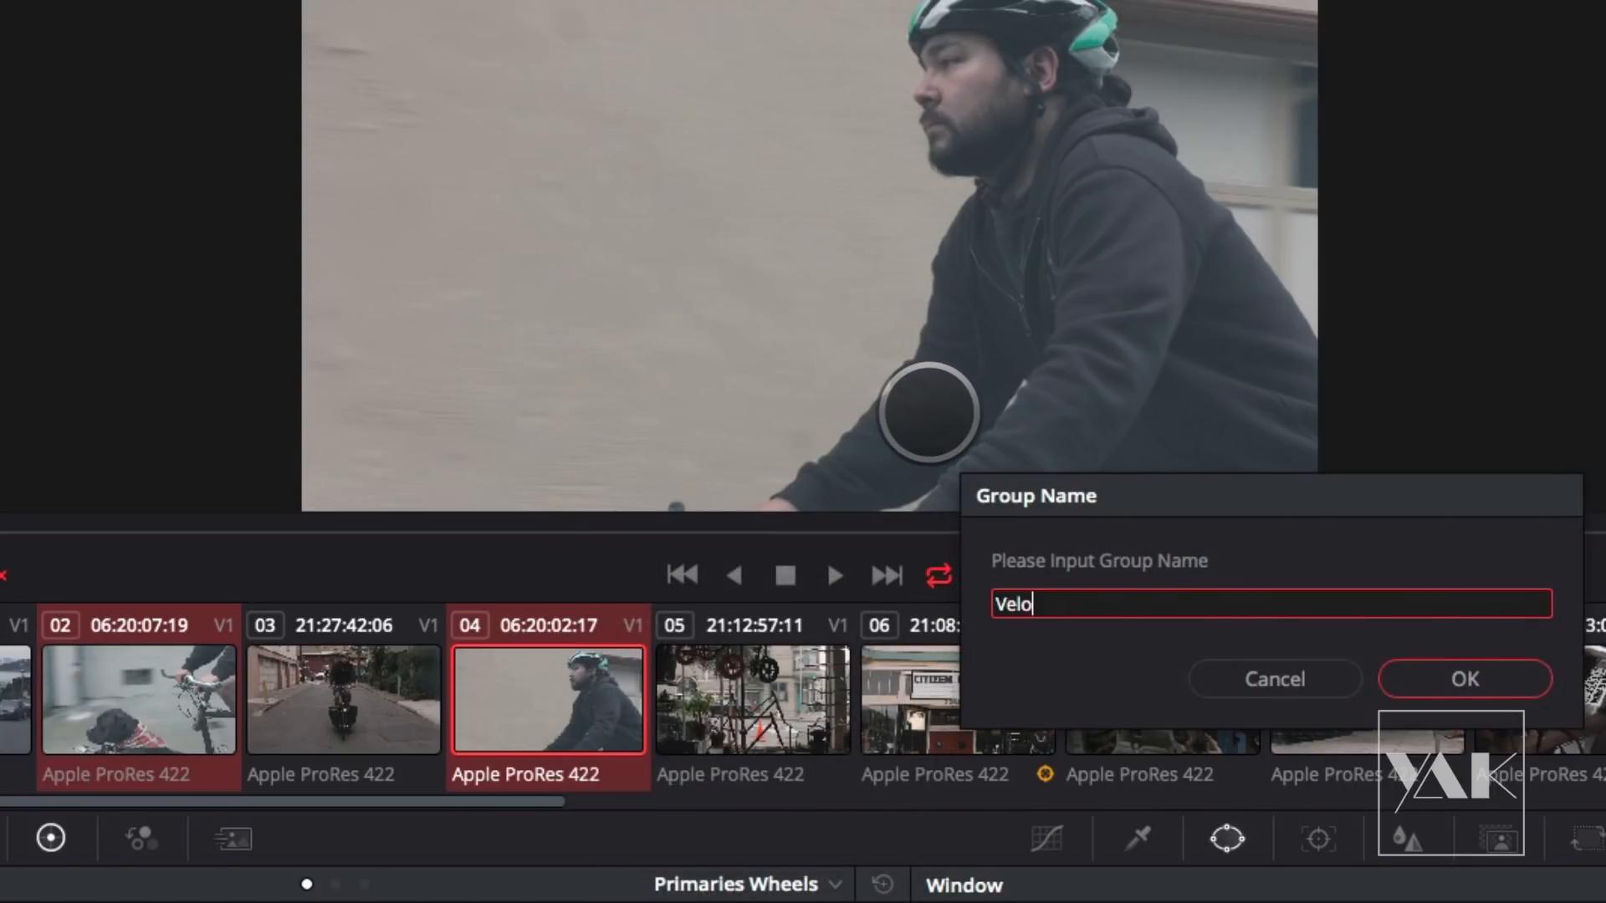
{"action": "left_click", "coordinate": [1492, 673]}
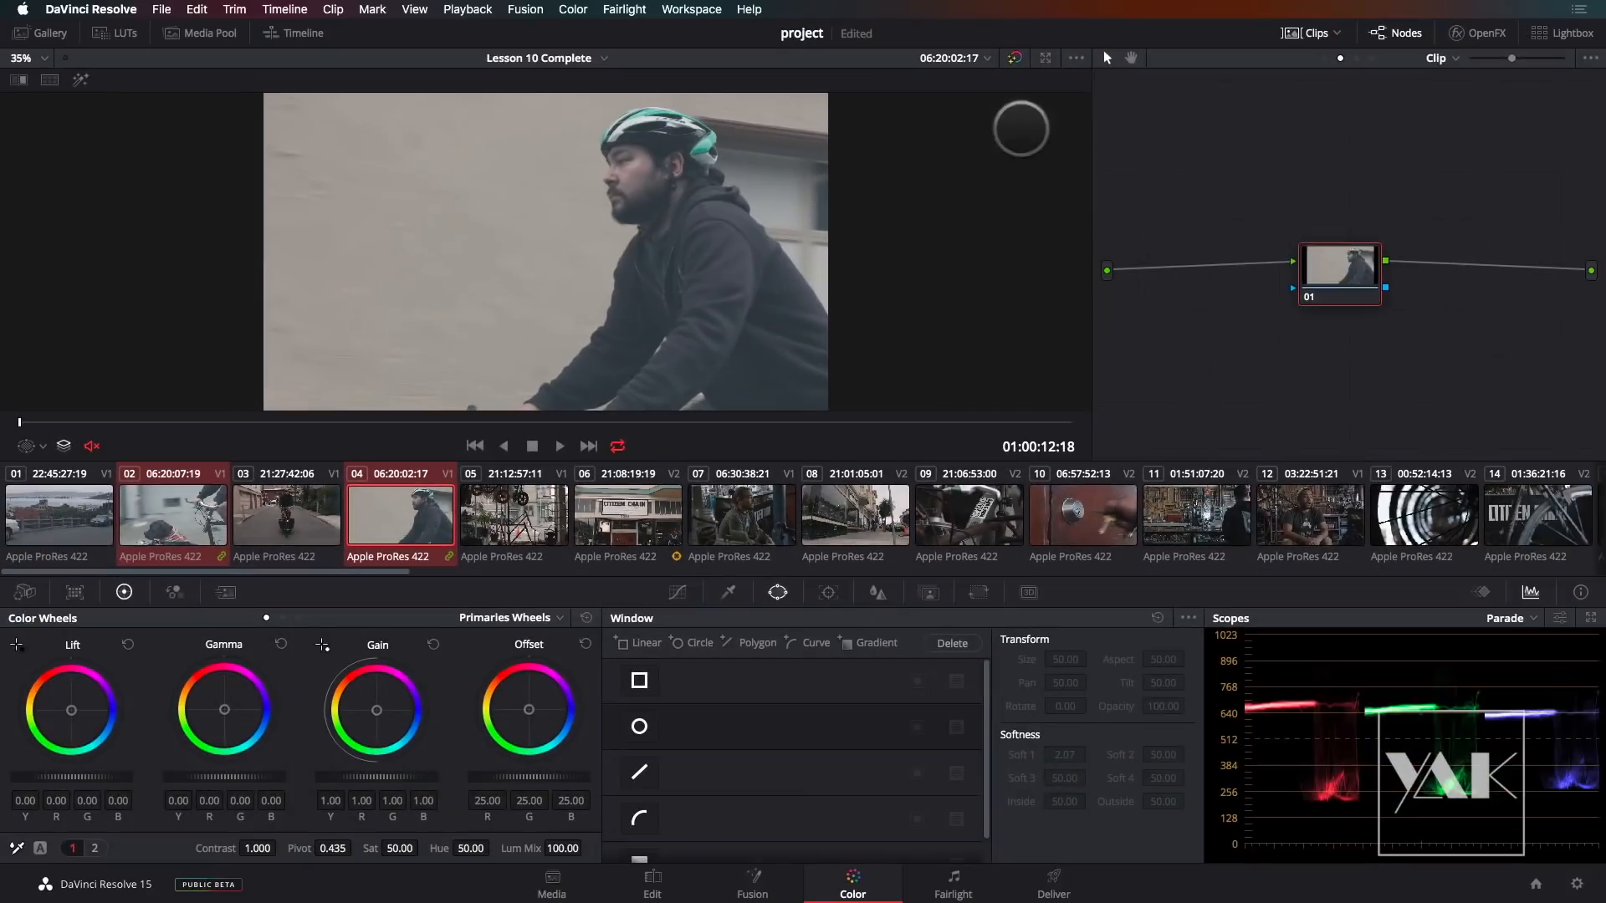
{"action": "left_click_drag", "start_coordinate": [1338, 264], "coordinate": [1249, 263]}
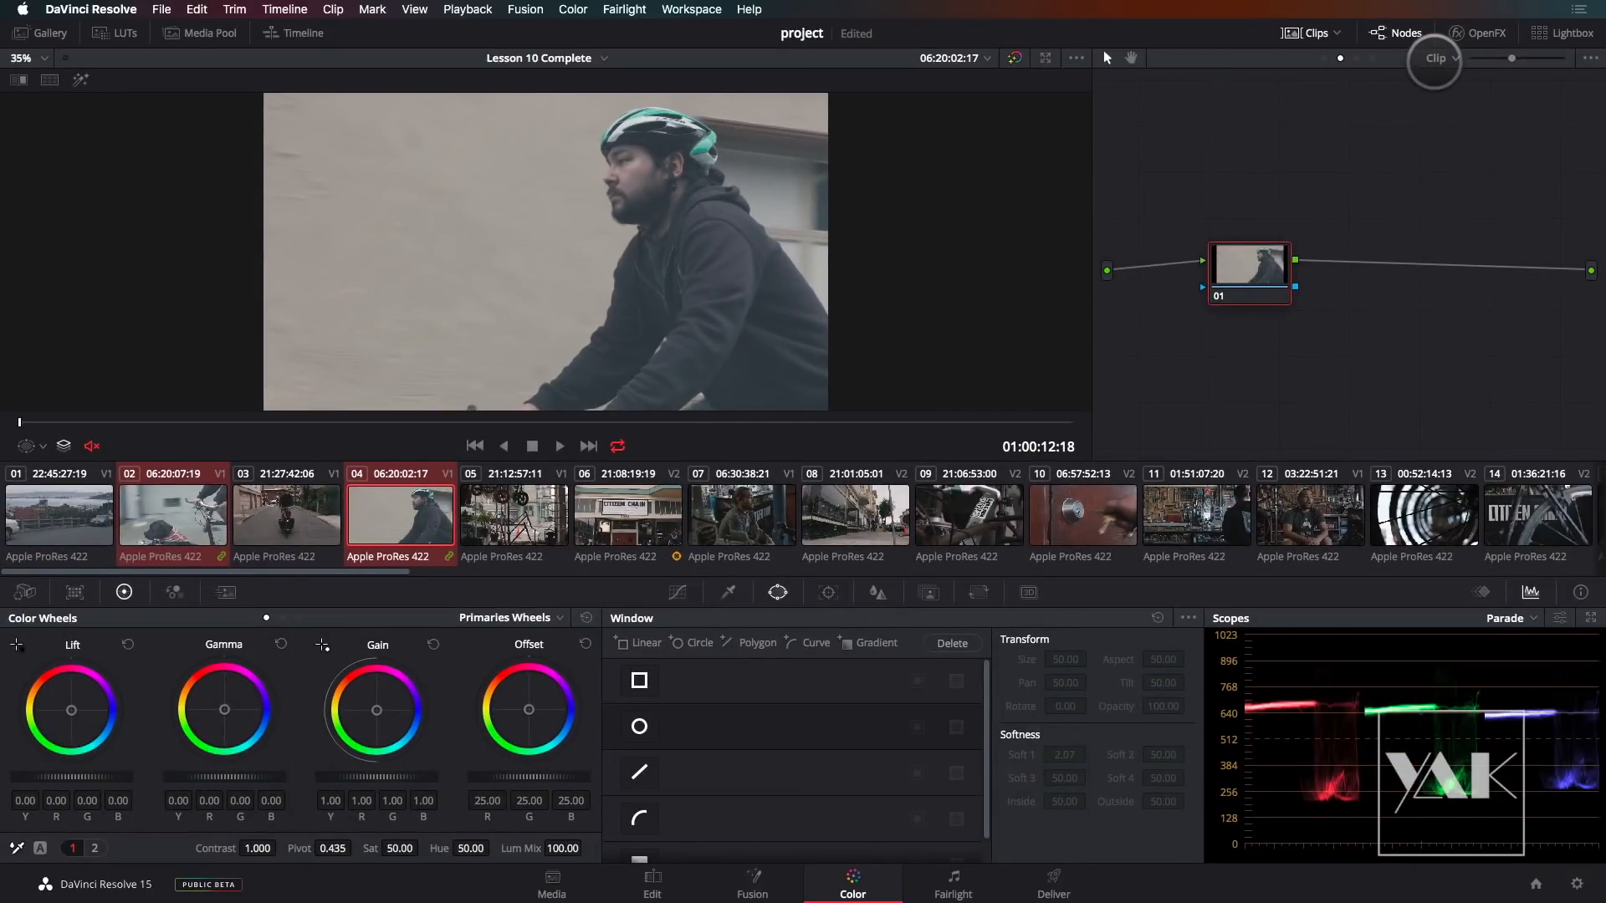
- Switch the node editor to Group Pre-Clip and shape a custom S-curve with raised highlights, lowered shadows and a midtone anchor point
{"action": "left_click", "coordinate": [1453, 58]}
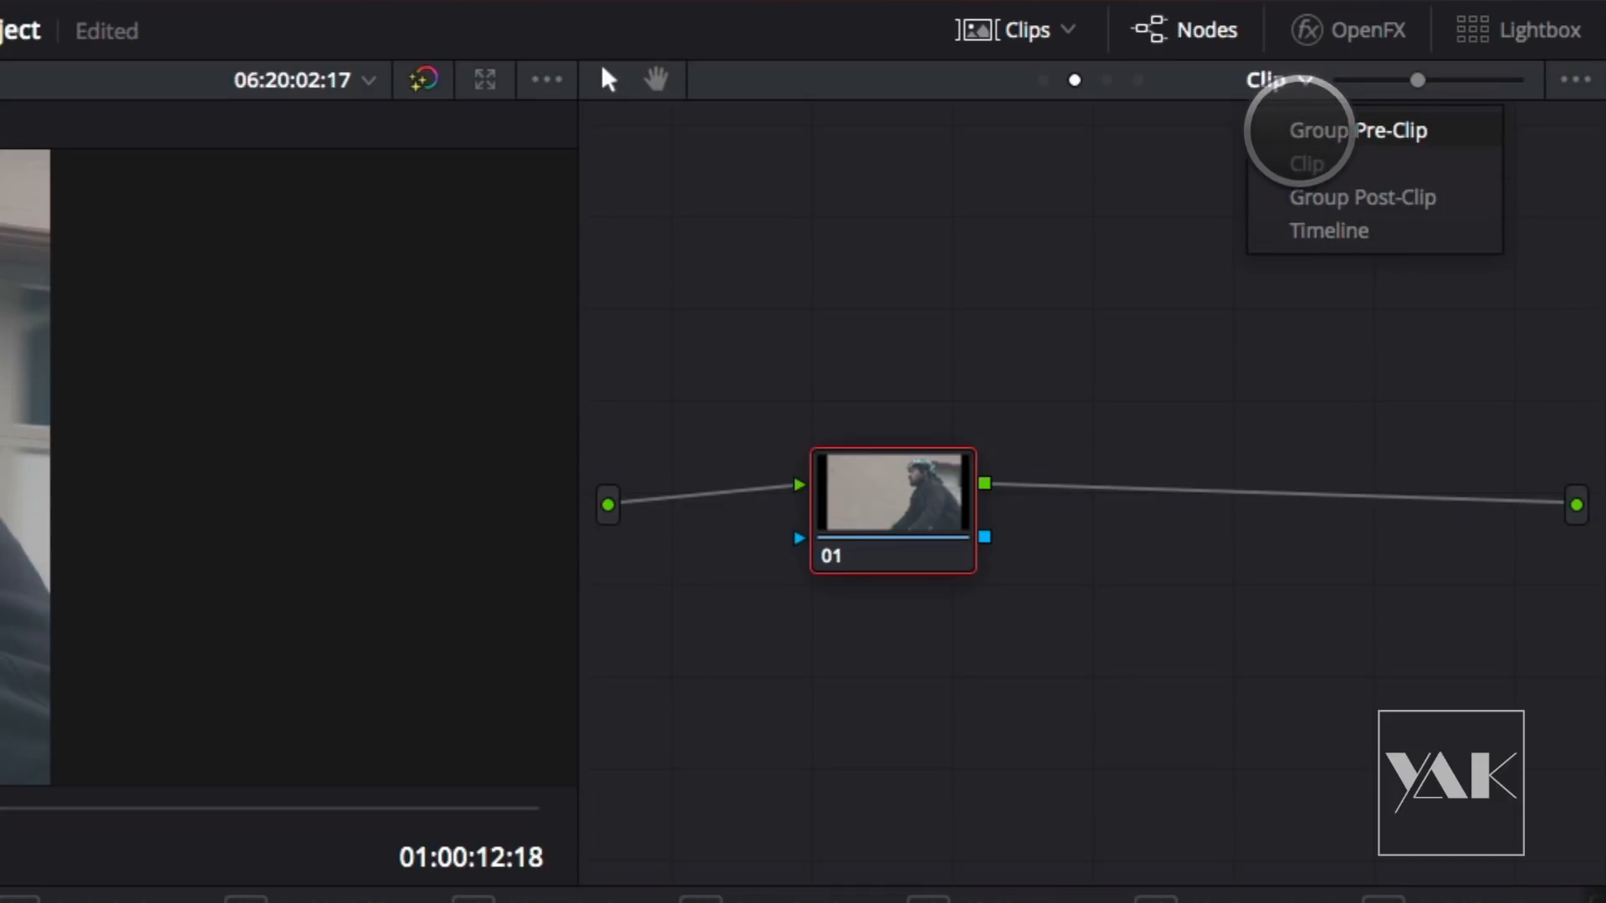
{"action": "left_click", "coordinate": [1301, 135]}
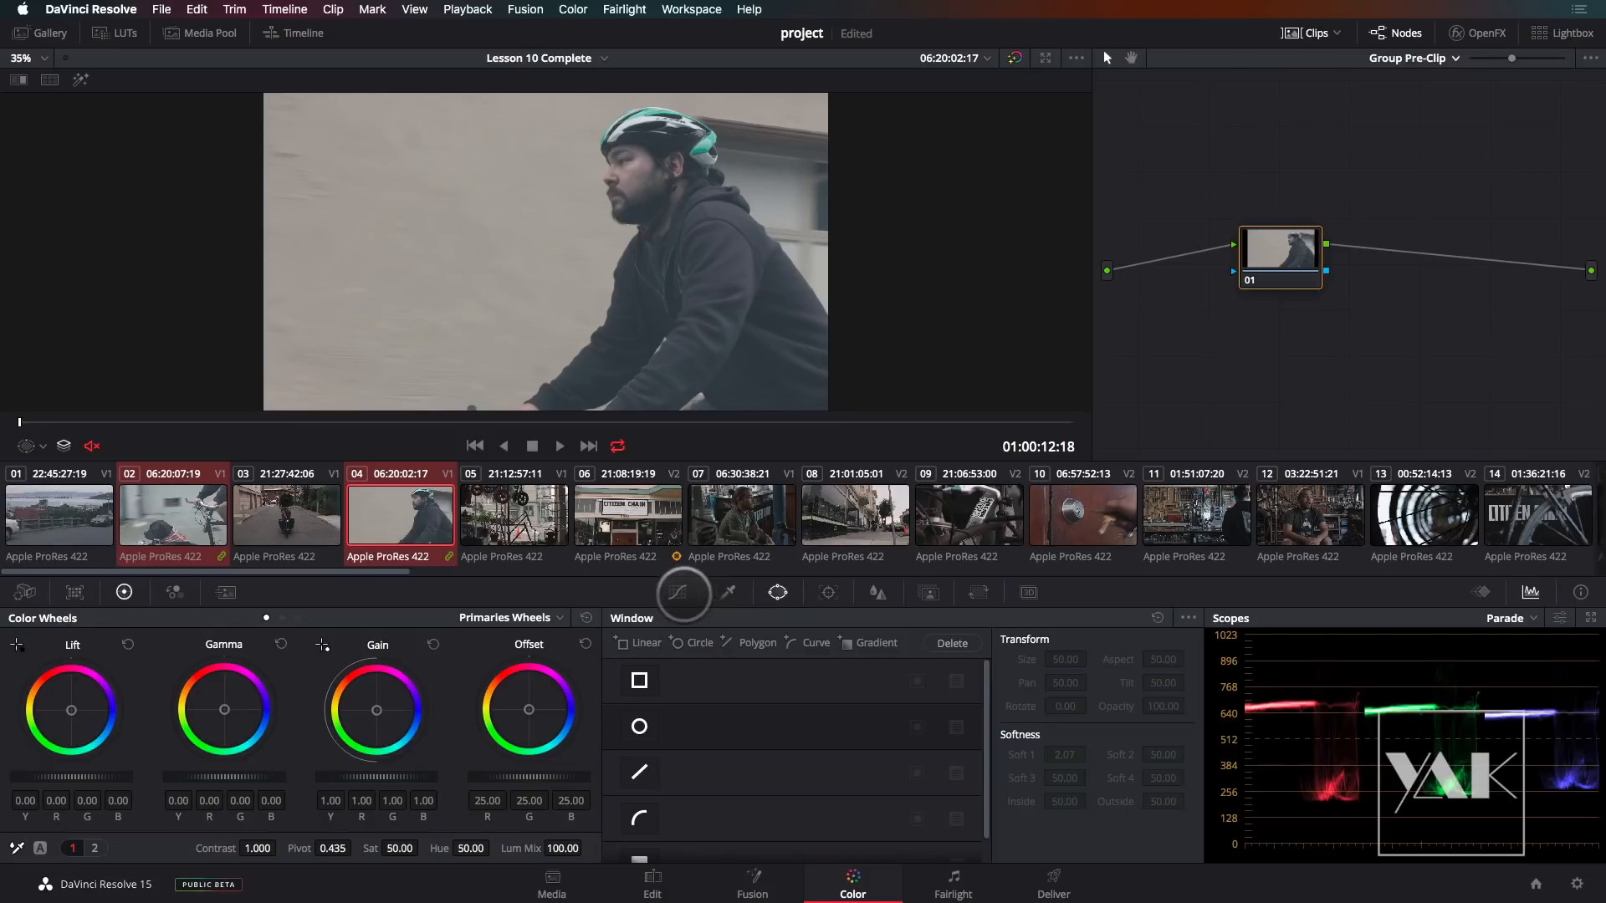
{"action": "left_click", "coordinate": [680, 592]}
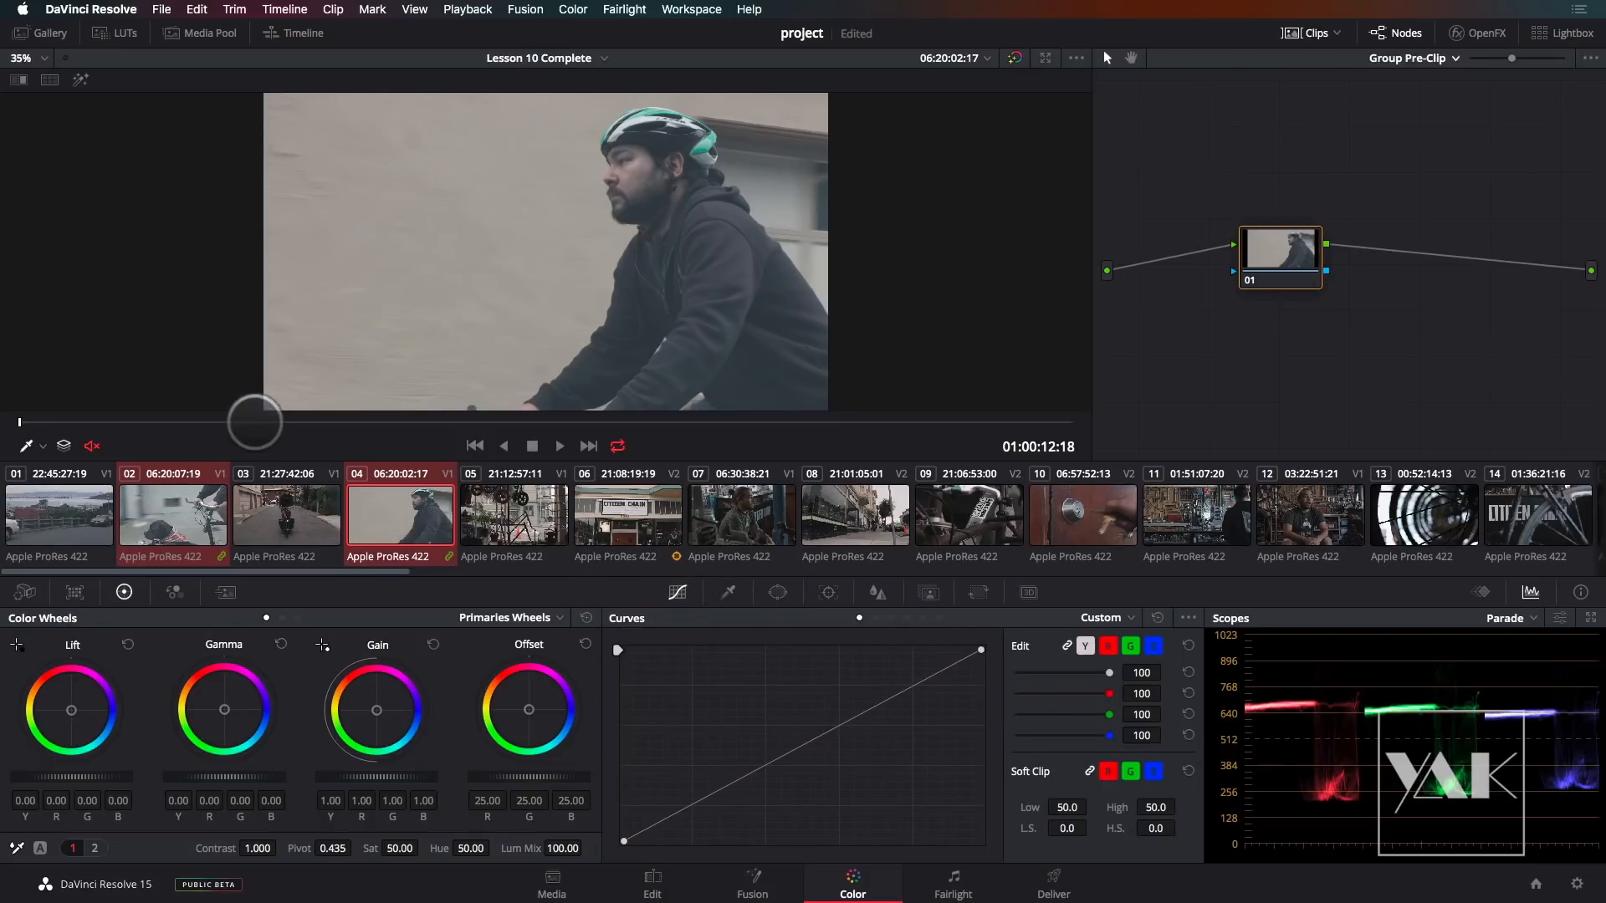
{"action": "left_click_drag", "start_coordinate": [255, 422], "coordinate": [301, 423]}
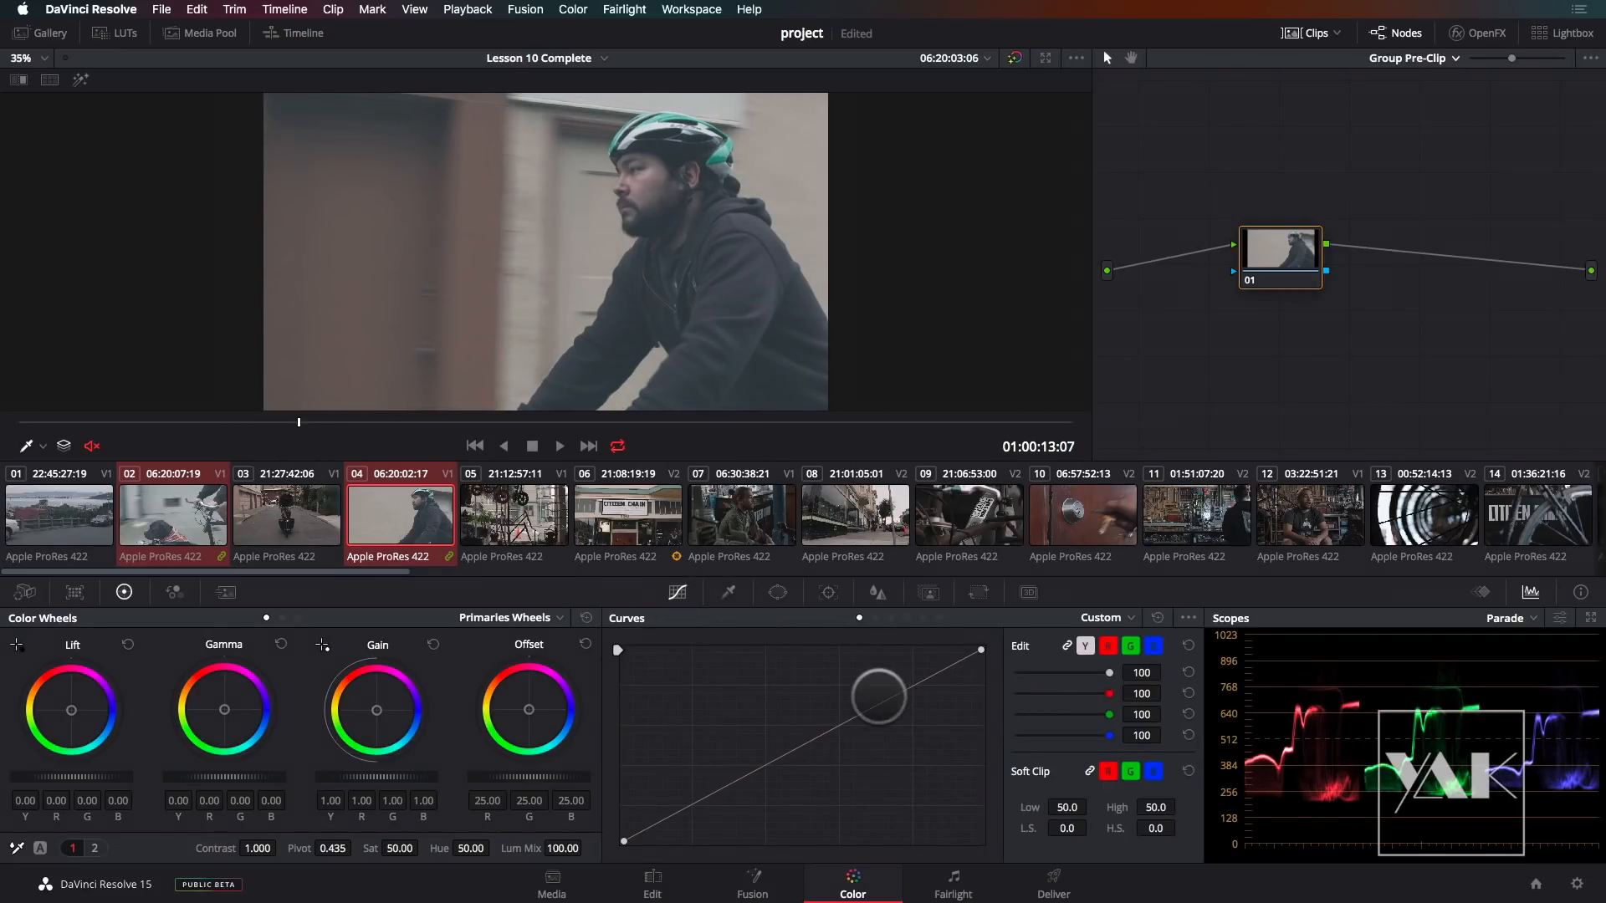
{"action": "left_click_drag", "start_coordinate": [884, 701], "coordinate": [869, 674]}
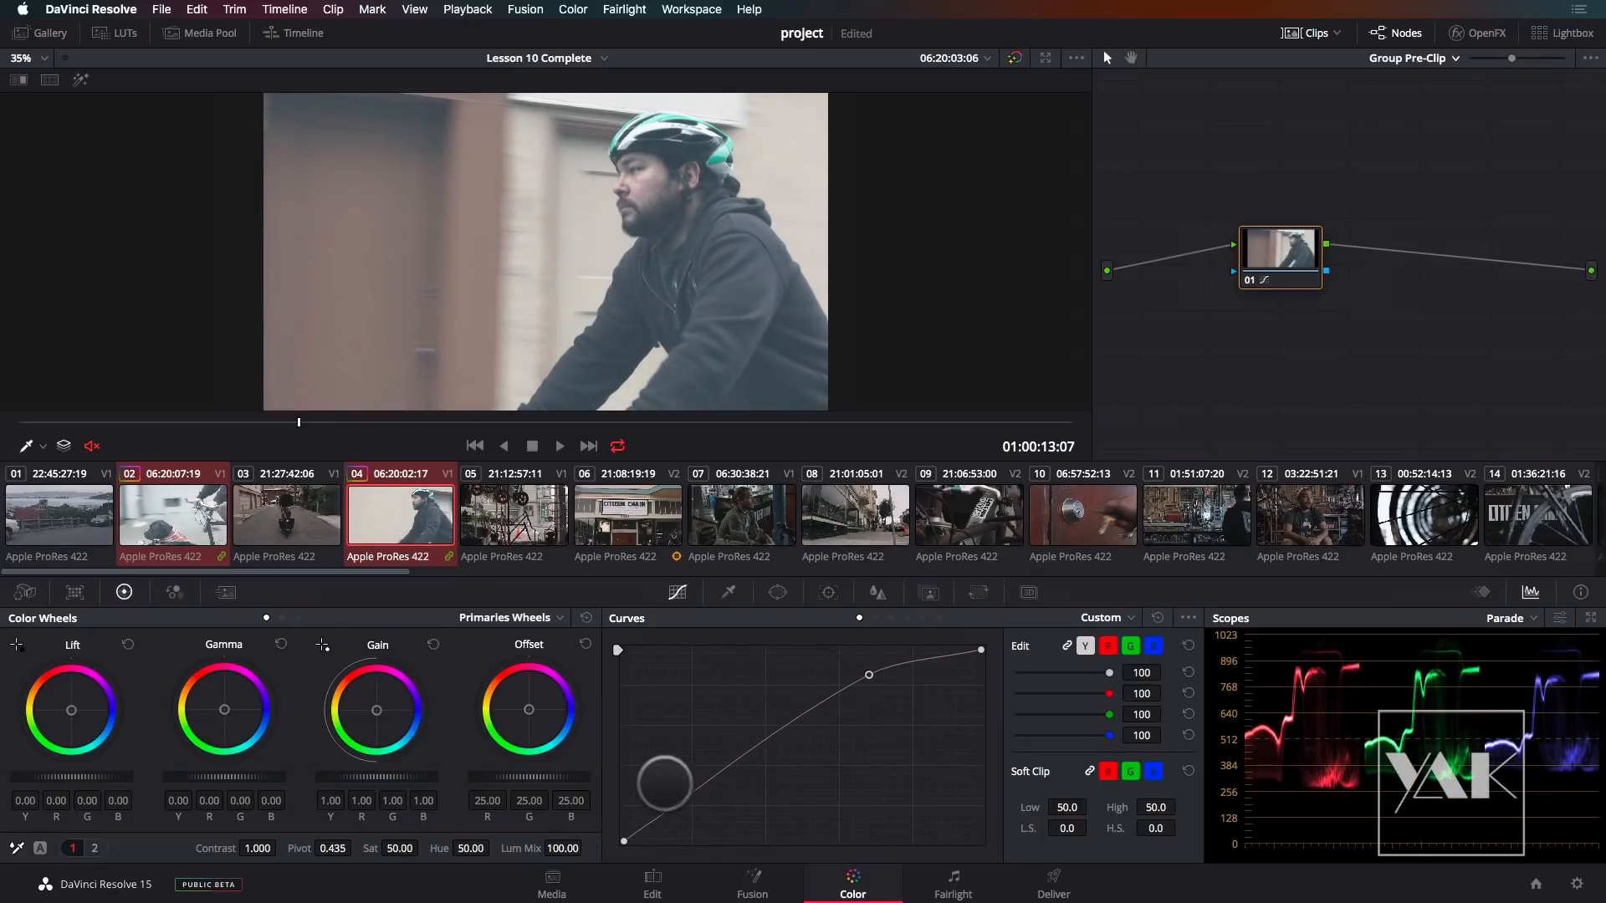
{"action": "left_click_drag", "start_coordinate": [686, 797], "coordinate": [704, 825]}
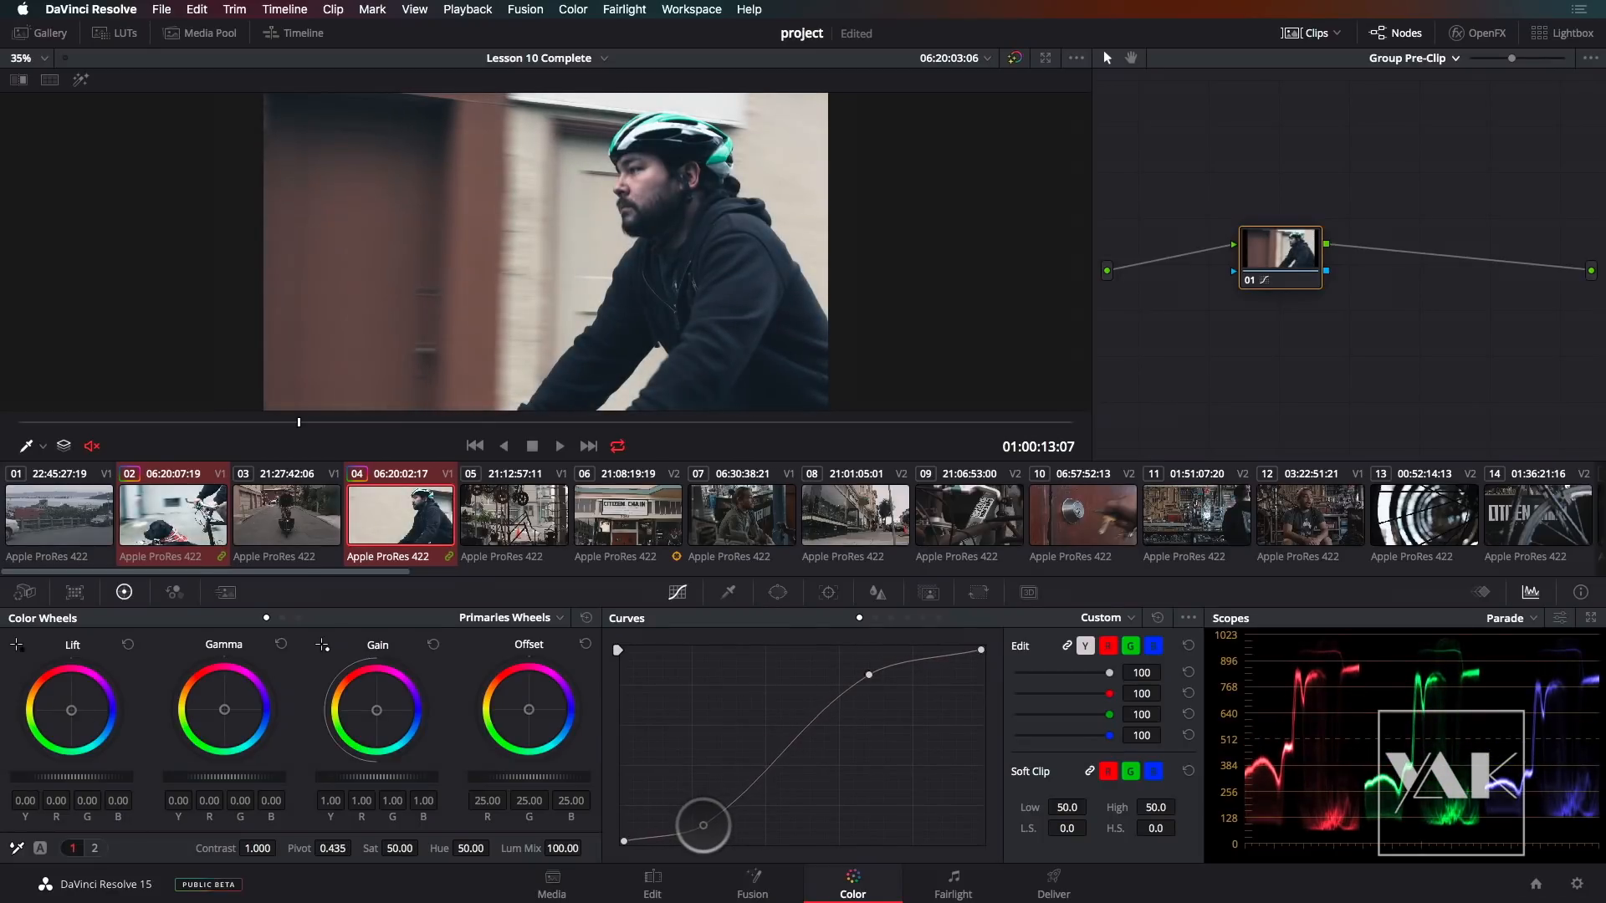
{"action": "left_click", "coordinate": [797, 739]}
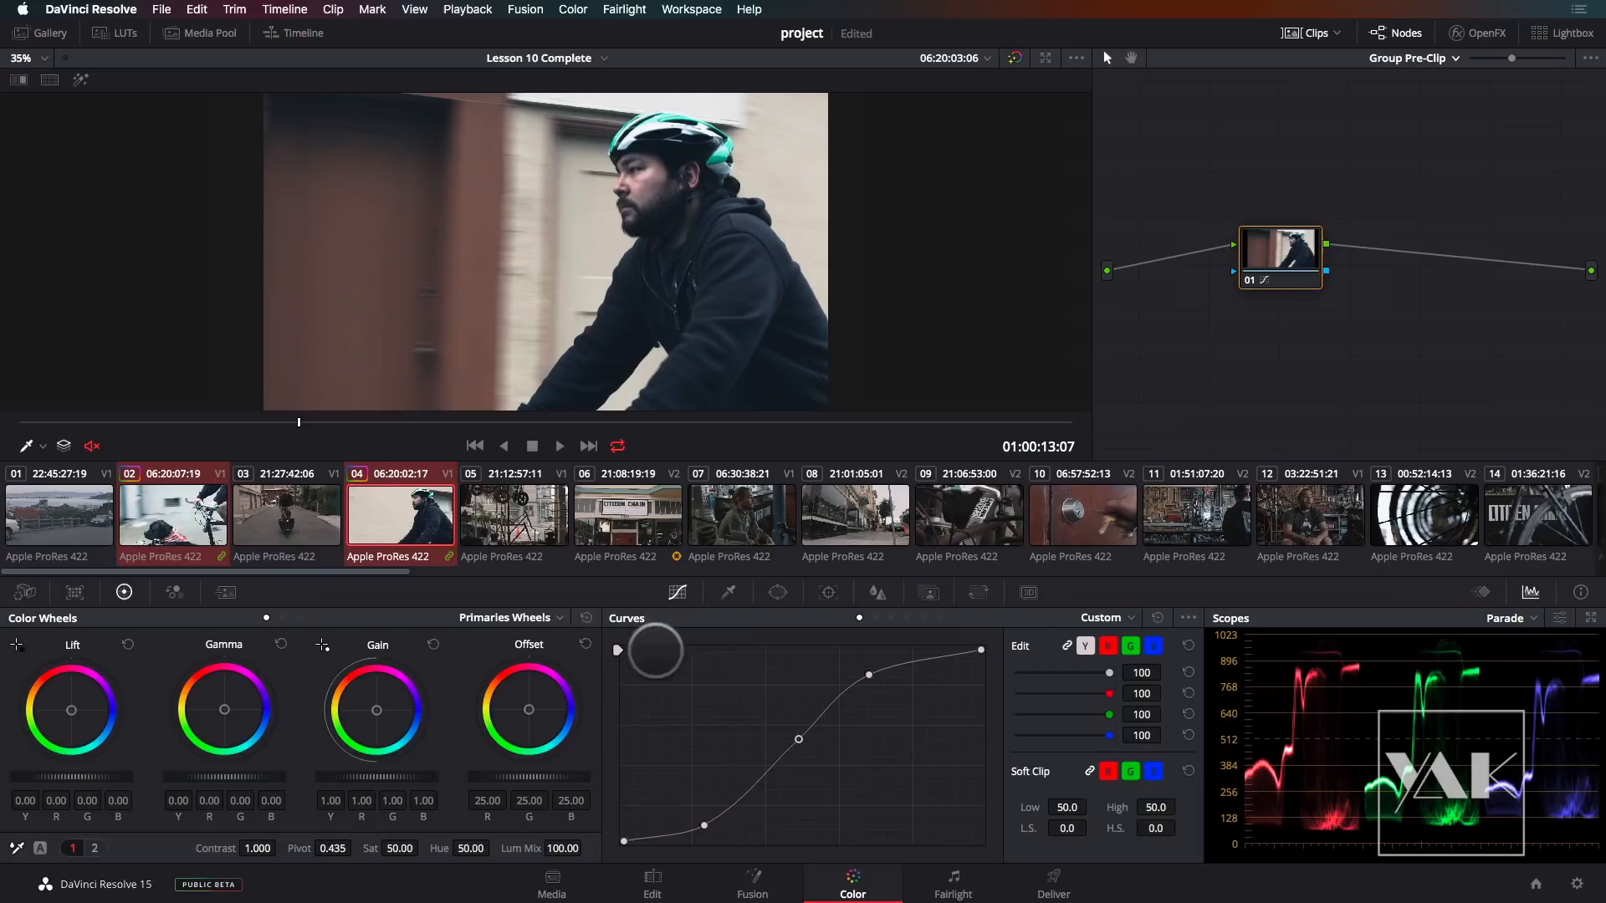
- Compare the group pre-clip grade on clips 02 and 04
{"action": "left_click", "coordinate": [173, 513]}
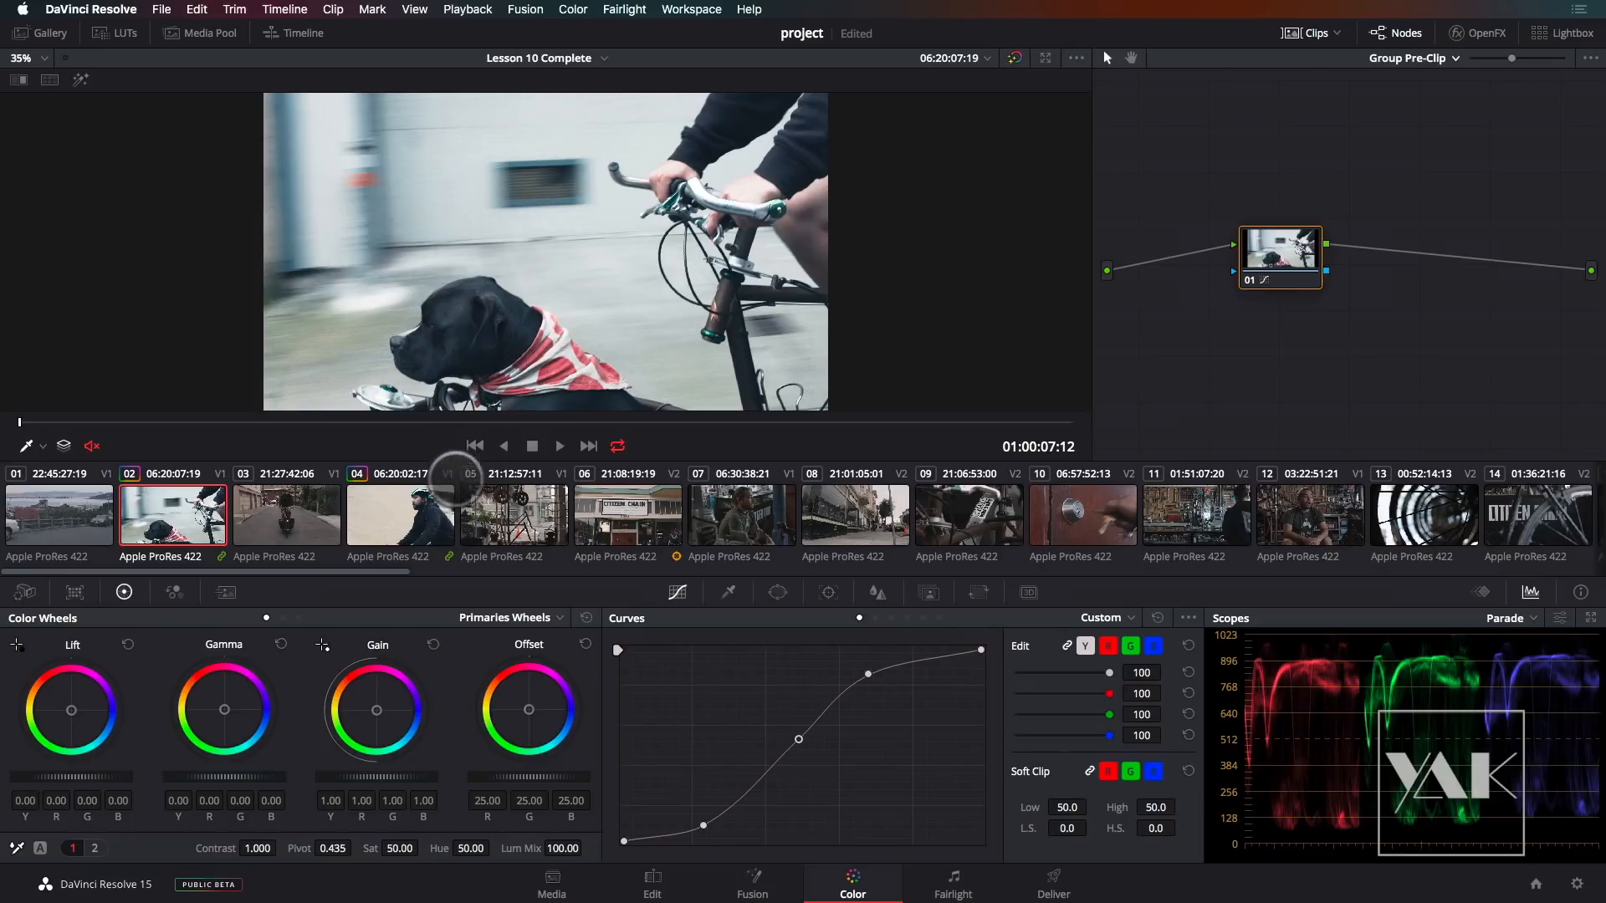
{"action": "left_click", "coordinate": [400, 513]}
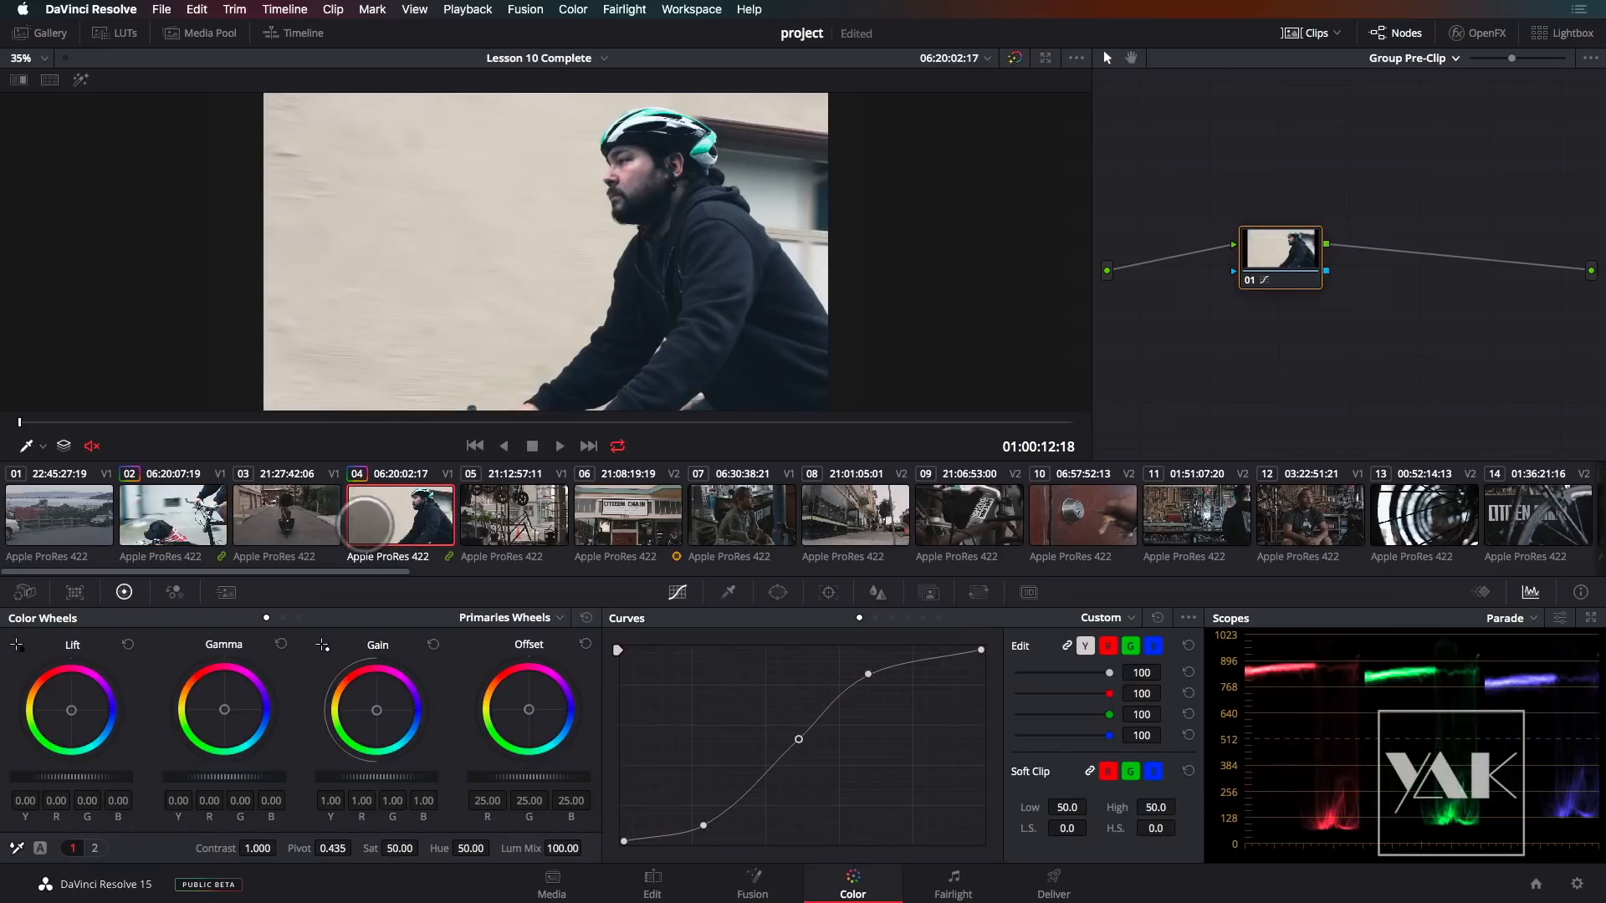
{"action": "left_click", "coordinate": [187, 523]}
{"action": "left_click", "coordinate": [410, 515]}
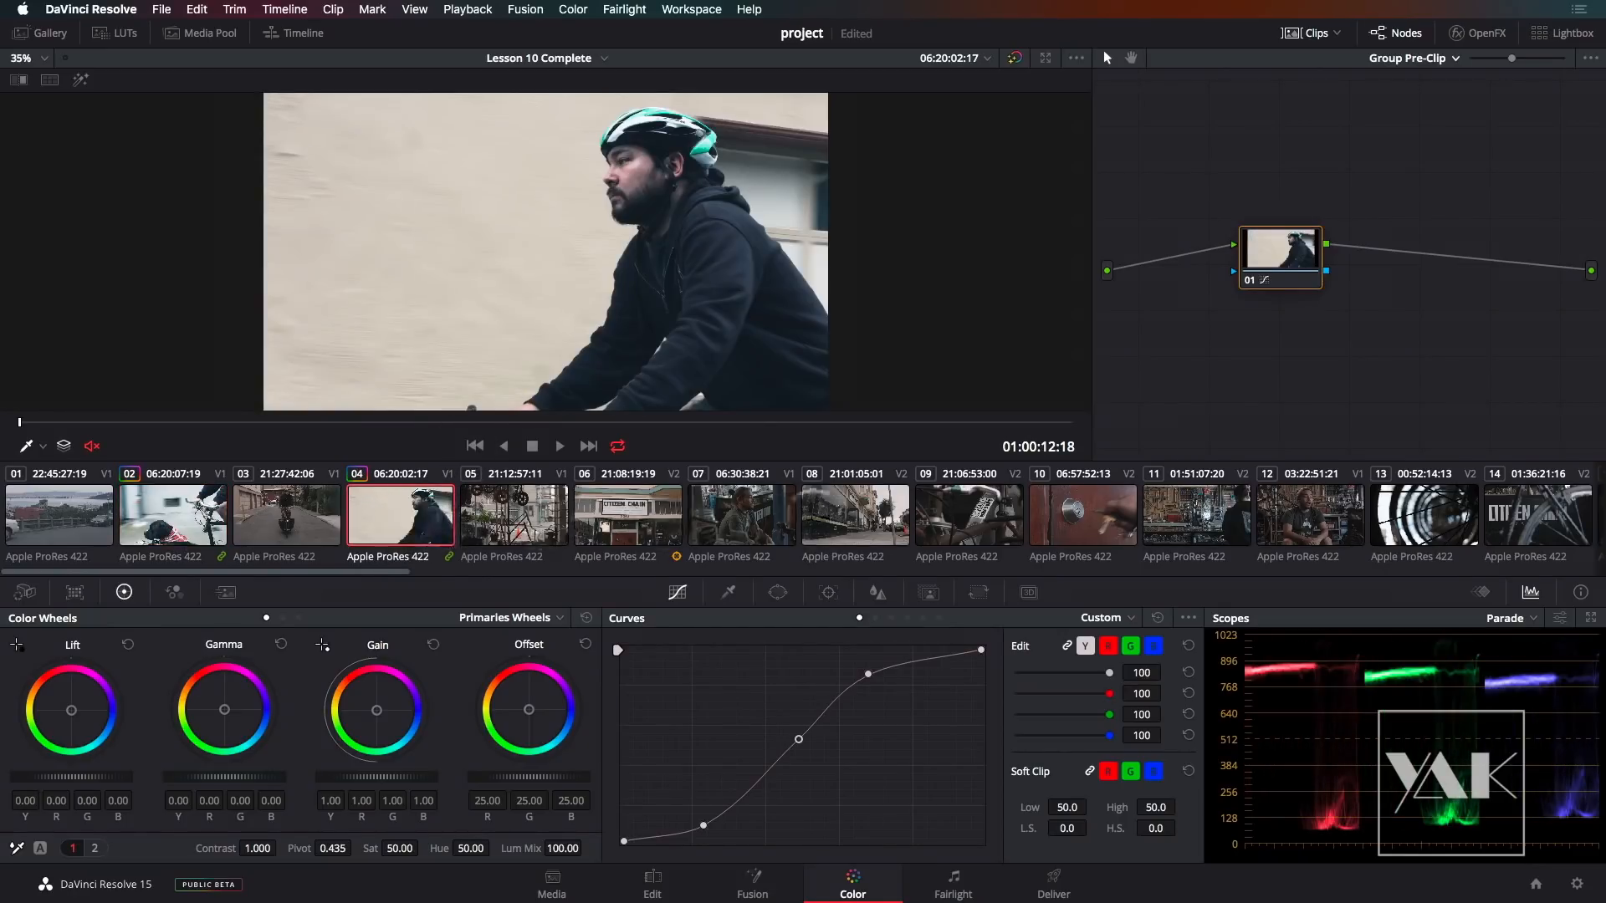
- Add a serial node after node 01, shift its Offset to 39.83, 21.35, 13.43 for a warm red tint, and check clip 02
{"action": "left_click_drag", "start_coordinate": [1272, 256], "coordinate": [1230, 258]}
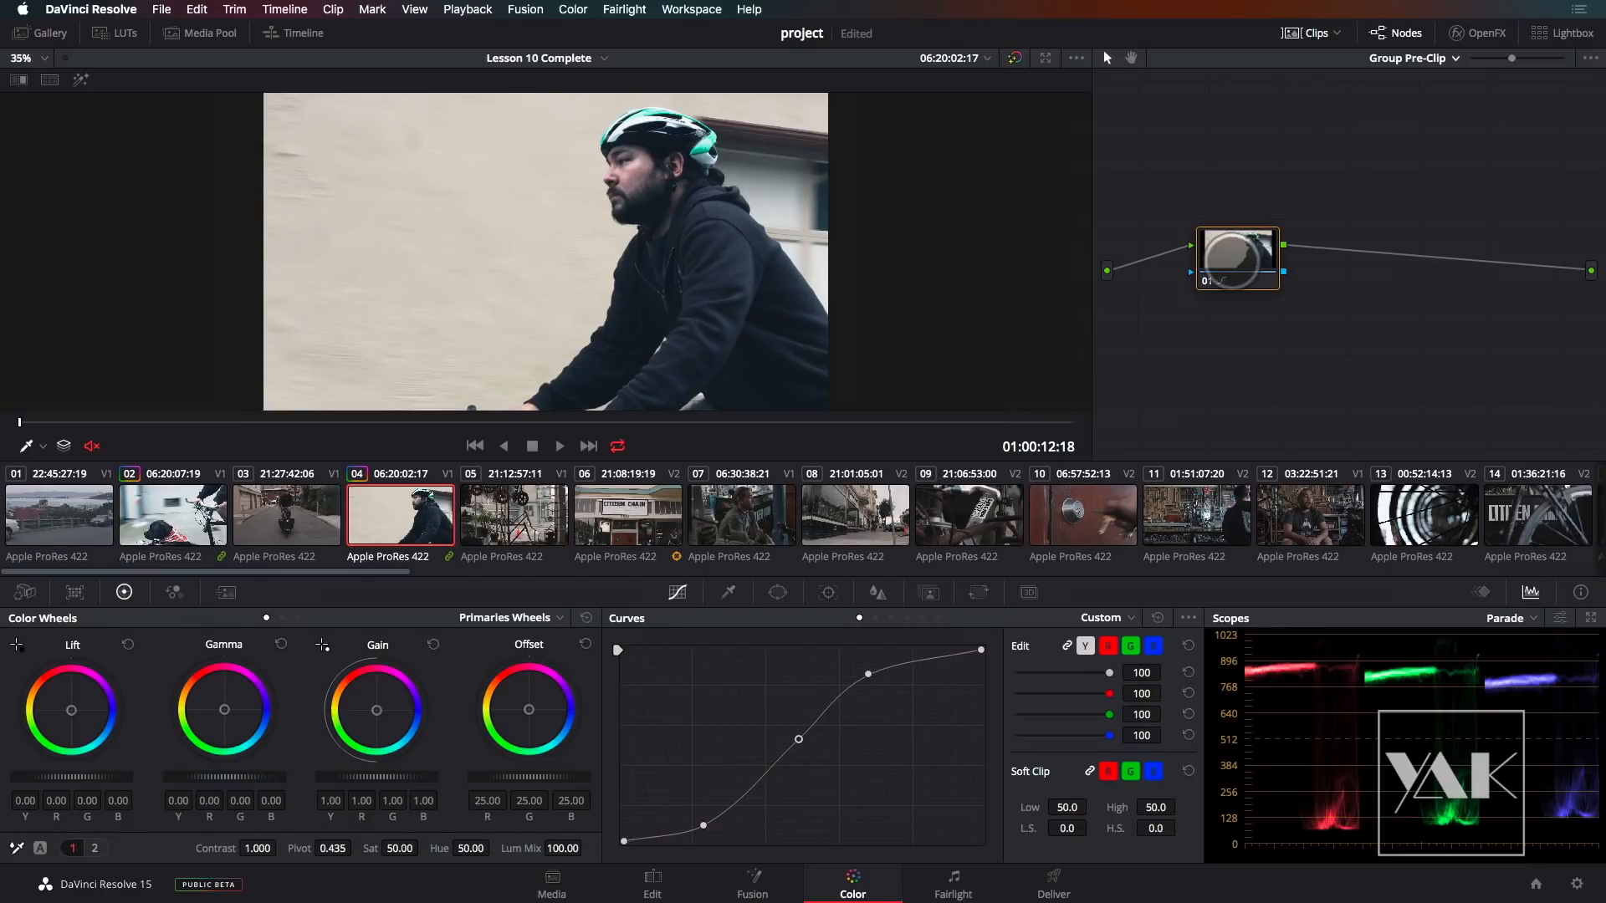
{"action": "key", "text": "alt+s"}
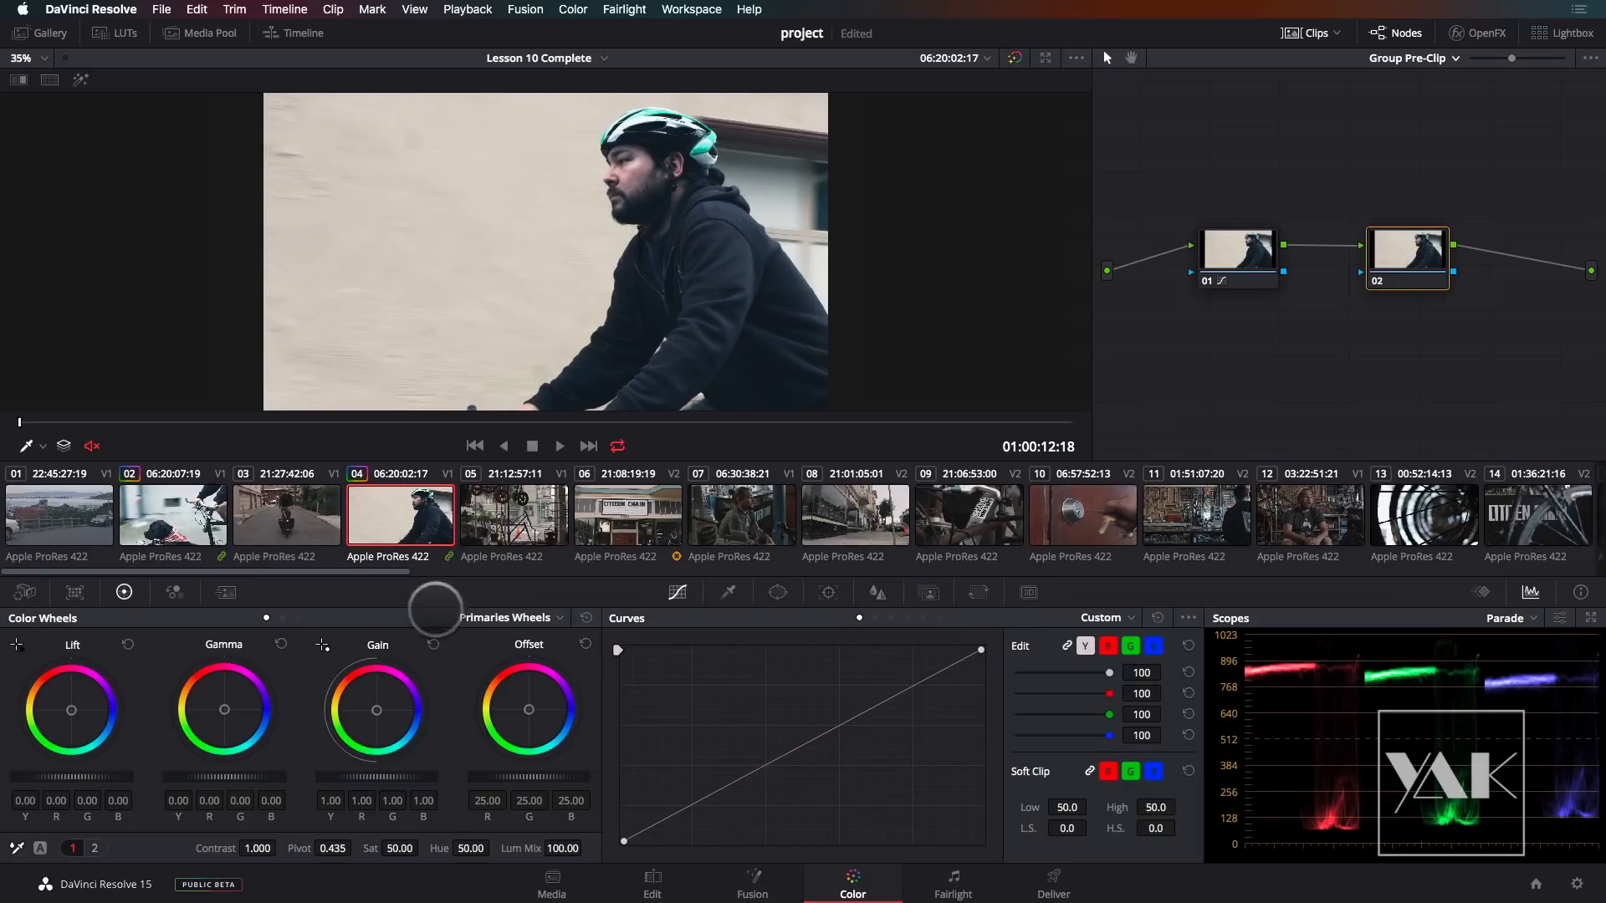
{"action": "left_click_drag", "start_coordinate": [527, 709], "coordinate": [434, 617]}
{"action": "left_click_drag", "start_coordinate": [523, 685], "coordinate": [435, 728]}
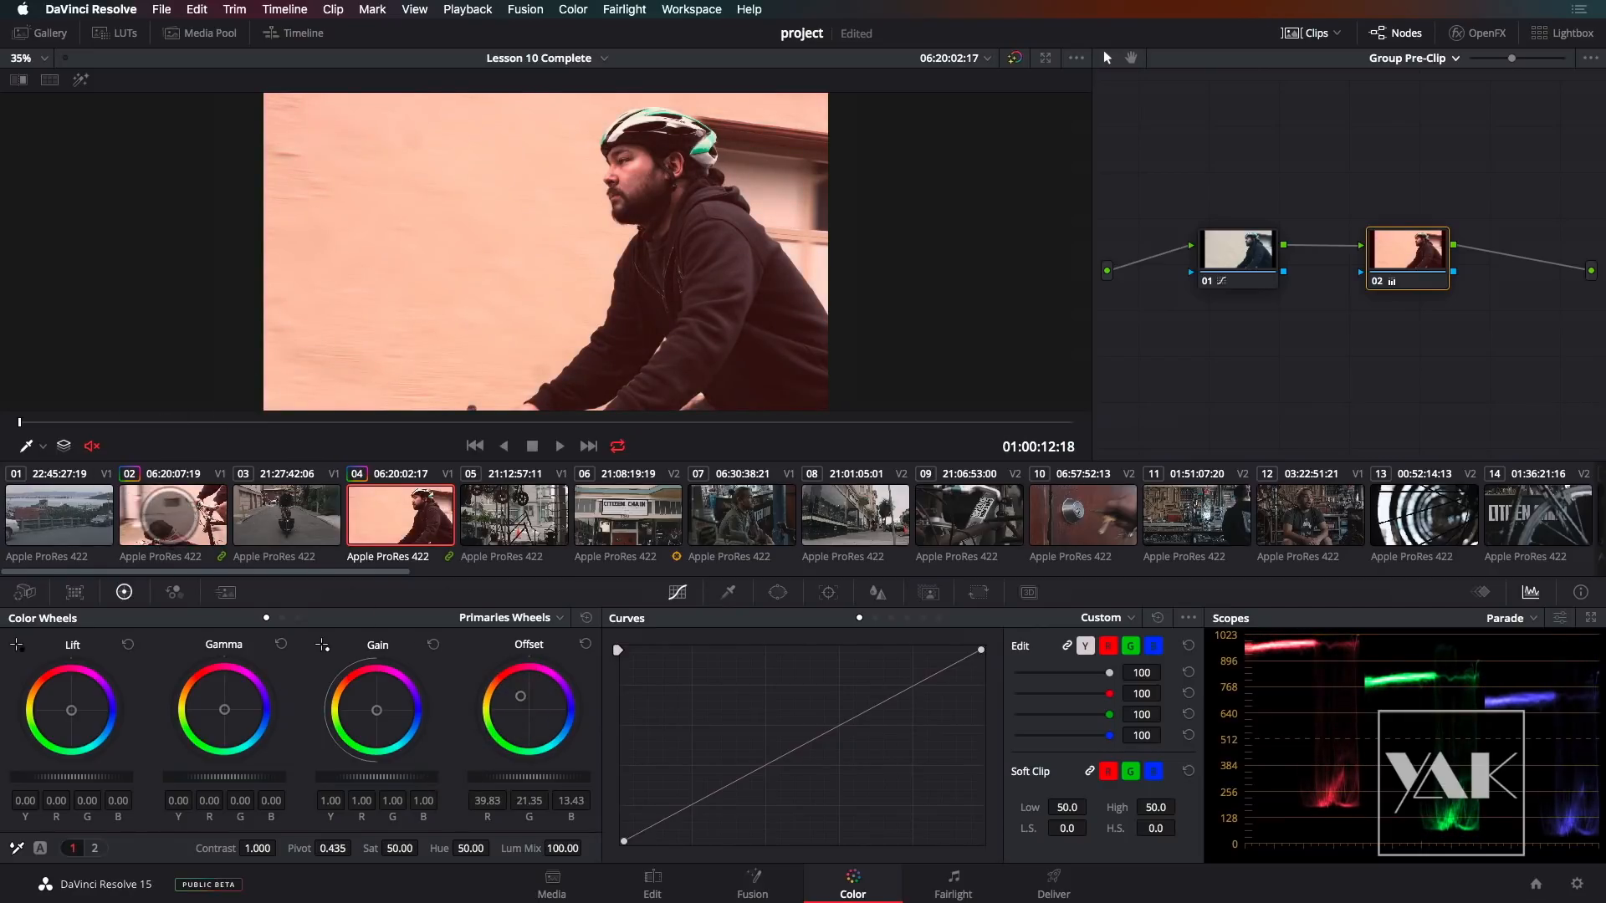
{"action": "left_click", "coordinate": [169, 517]}
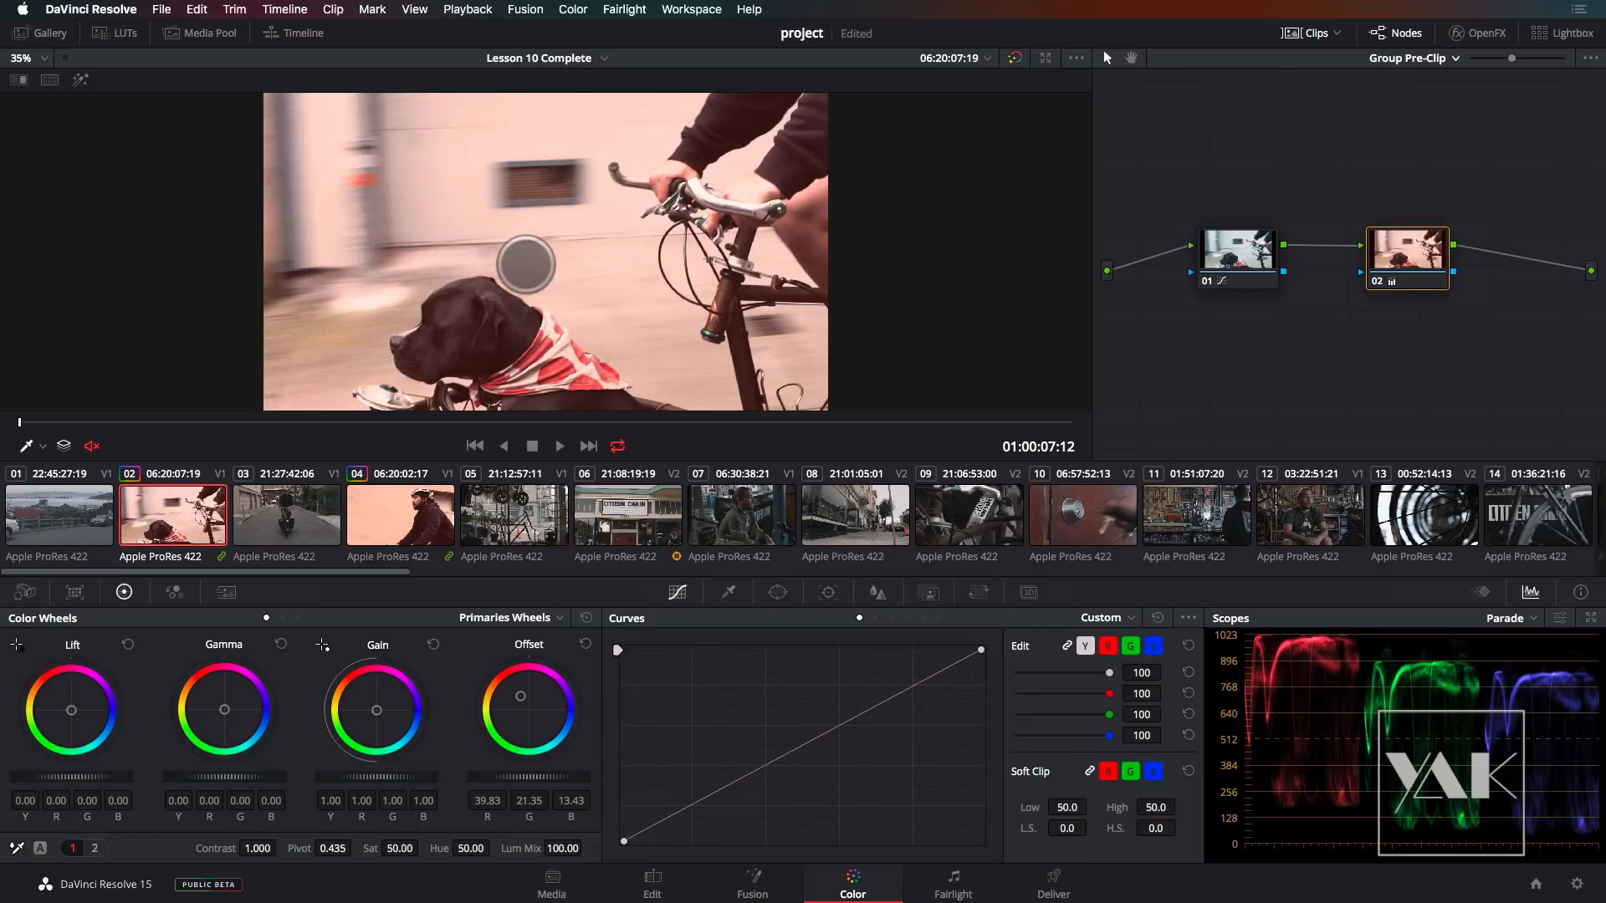
- Spread the two pre-clip nodes apart, insert a serial node between them and place it slightly below the others
{"action": "left_click", "coordinate": [1237, 257]}
{"action": "left_click_drag", "start_coordinate": [1237, 257], "coordinate": [1216, 259]}
{"action": "left_click_drag", "start_coordinate": [1406, 262], "coordinate": [1453, 257]}
{"action": "left_click", "coordinate": [1219, 258]}
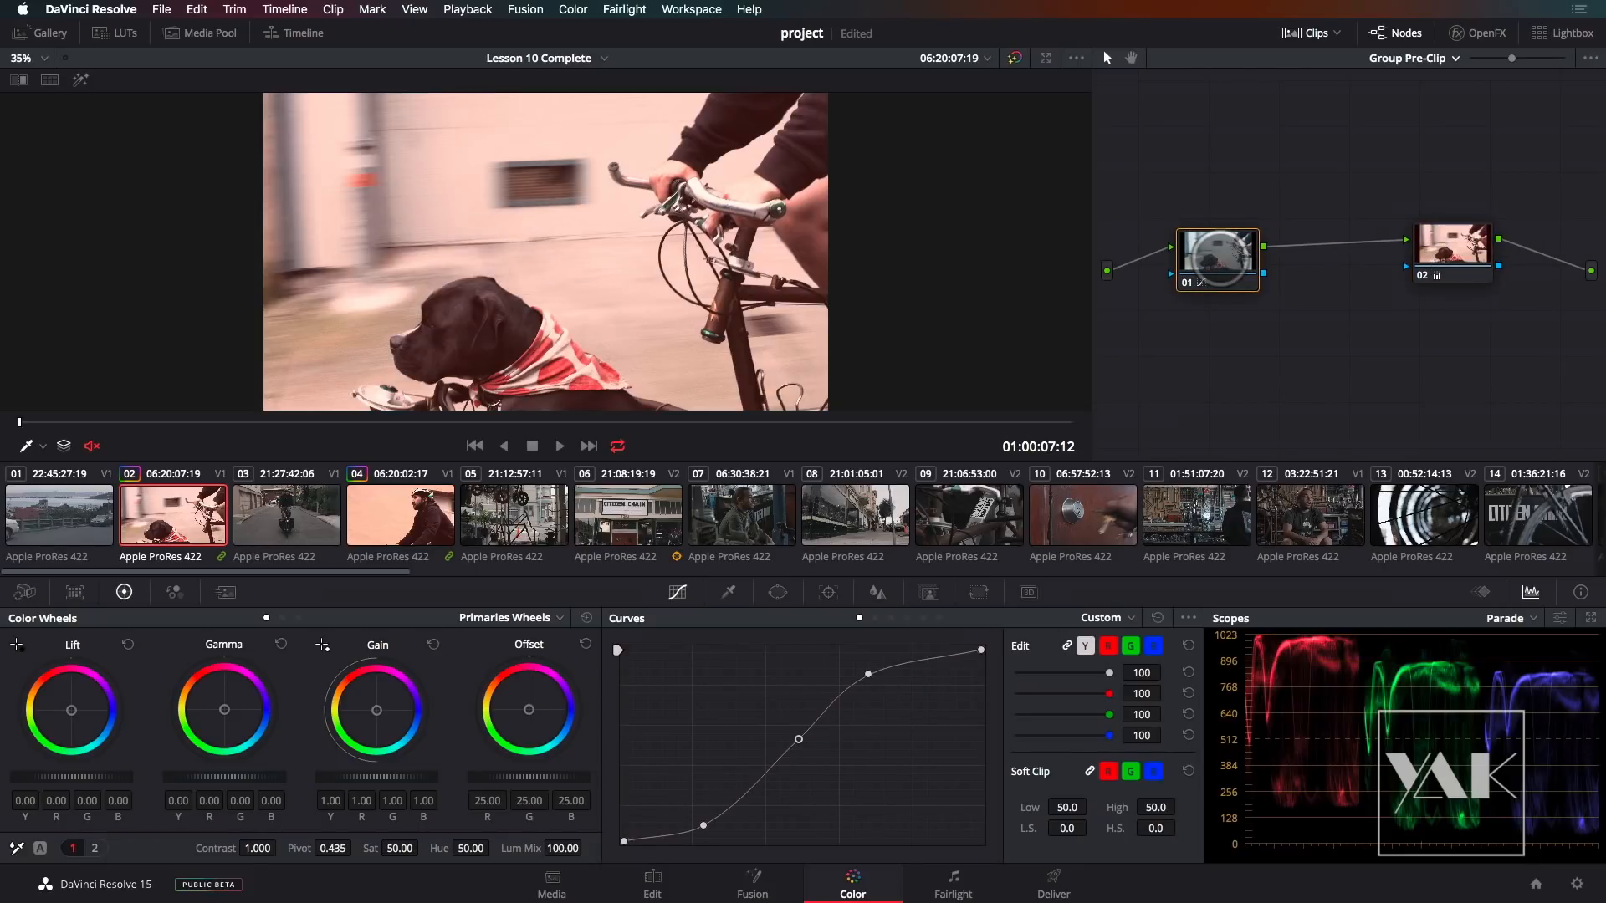
{"action": "key", "text": "alt+s"}
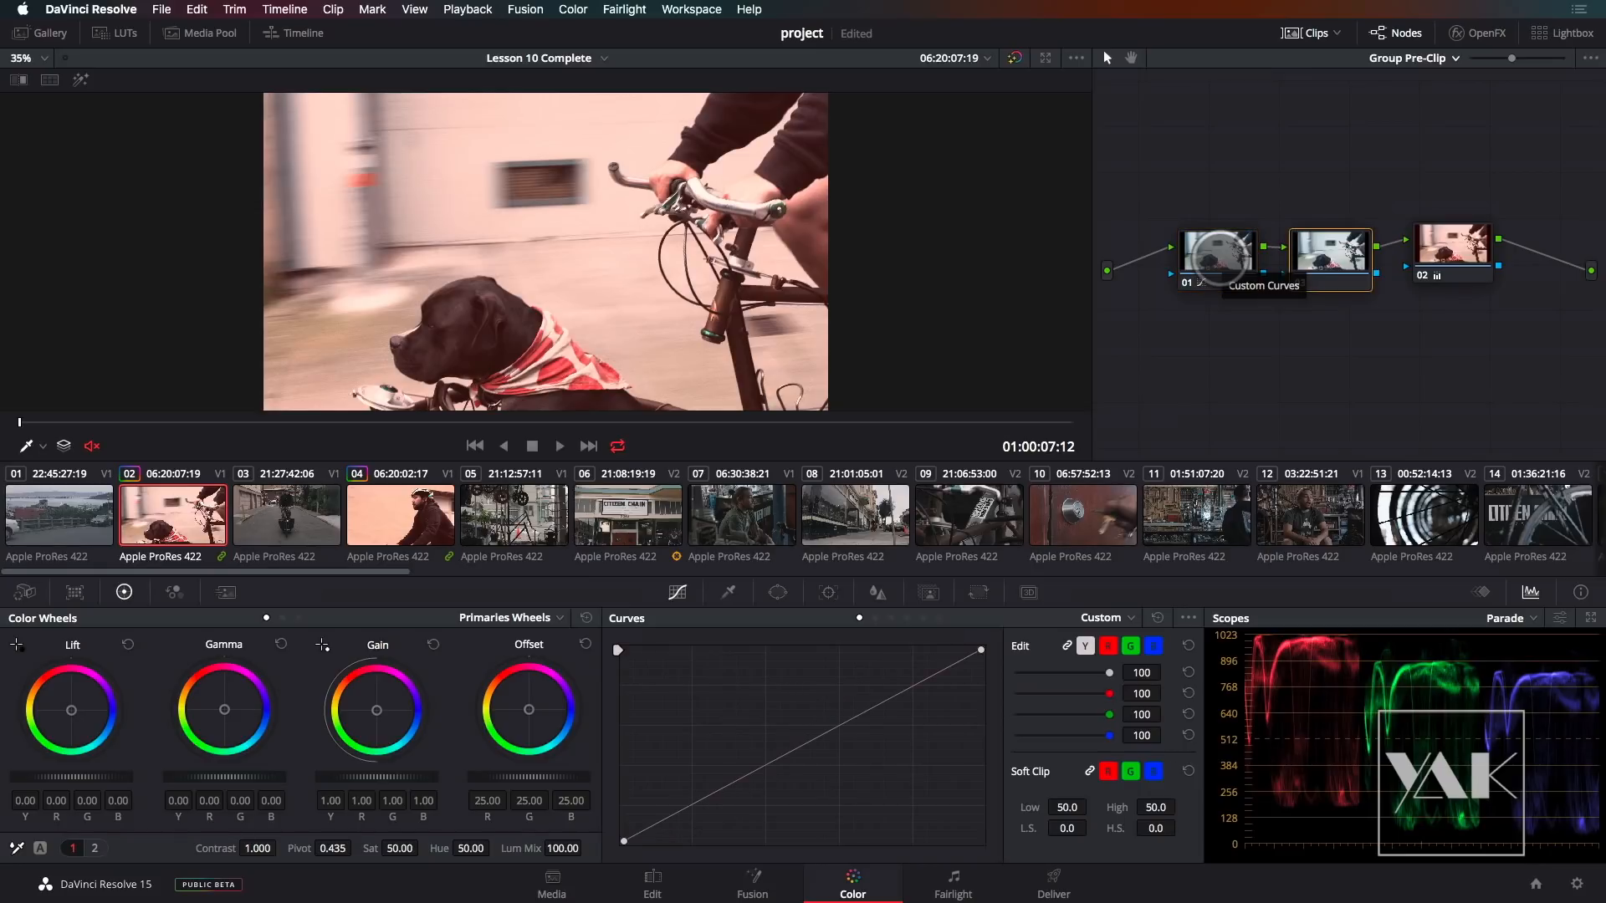
{"action": "left_click", "coordinate": [400, 518]}
{"action": "left_click_drag", "start_coordinate": [1330, 255], "coordinate": [1342, 292]}
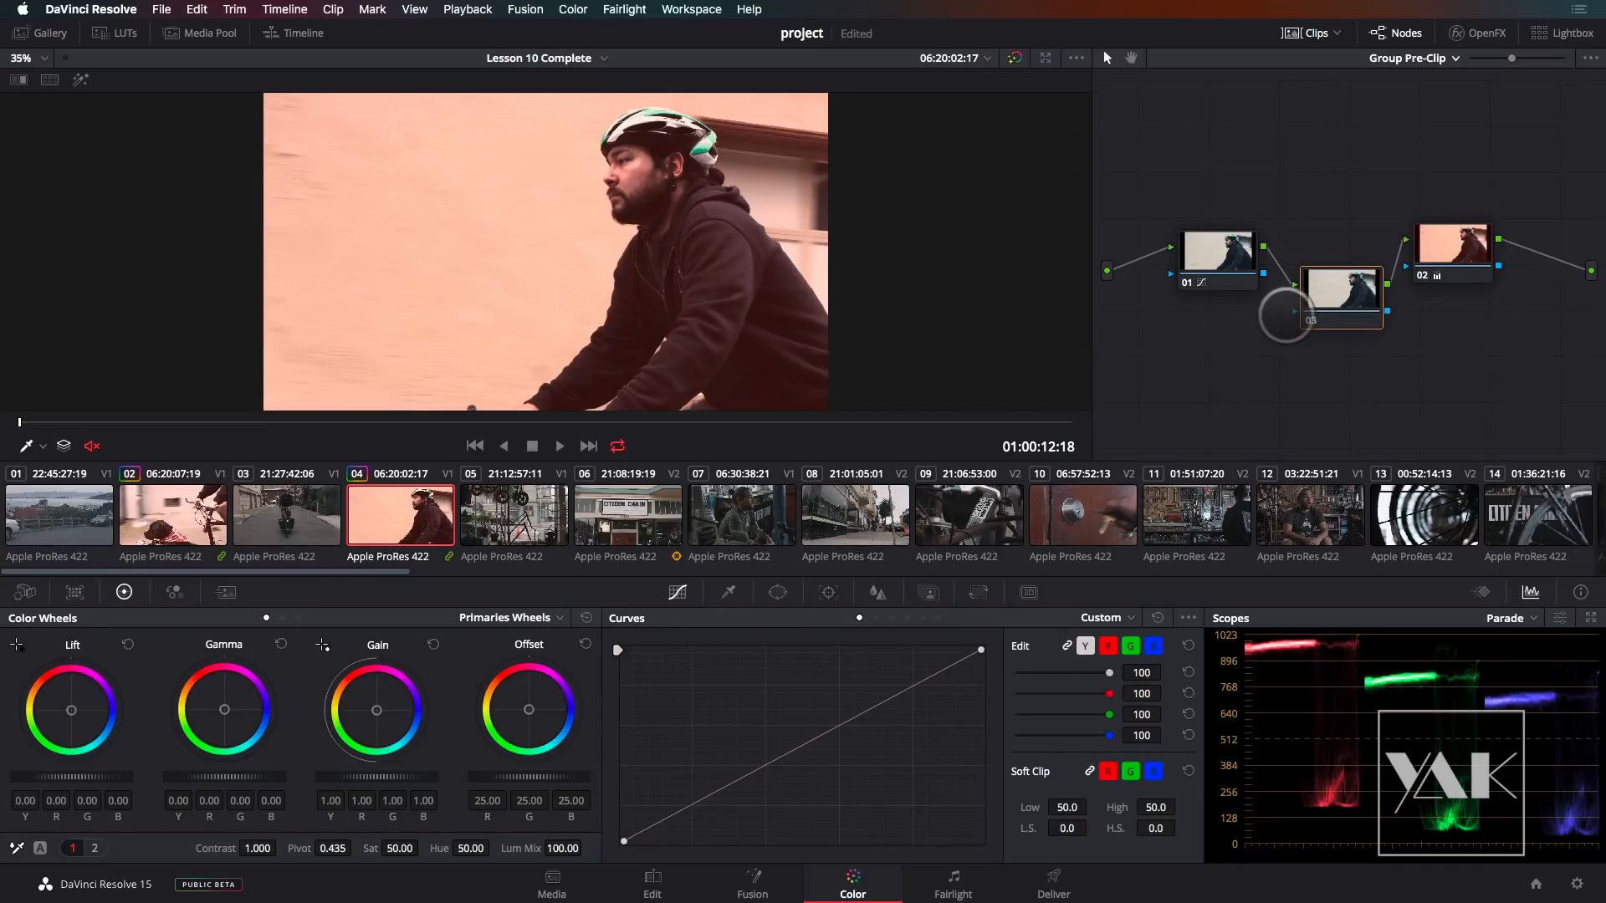
{"action": "left_click", "coordinate": [1210, 260]}
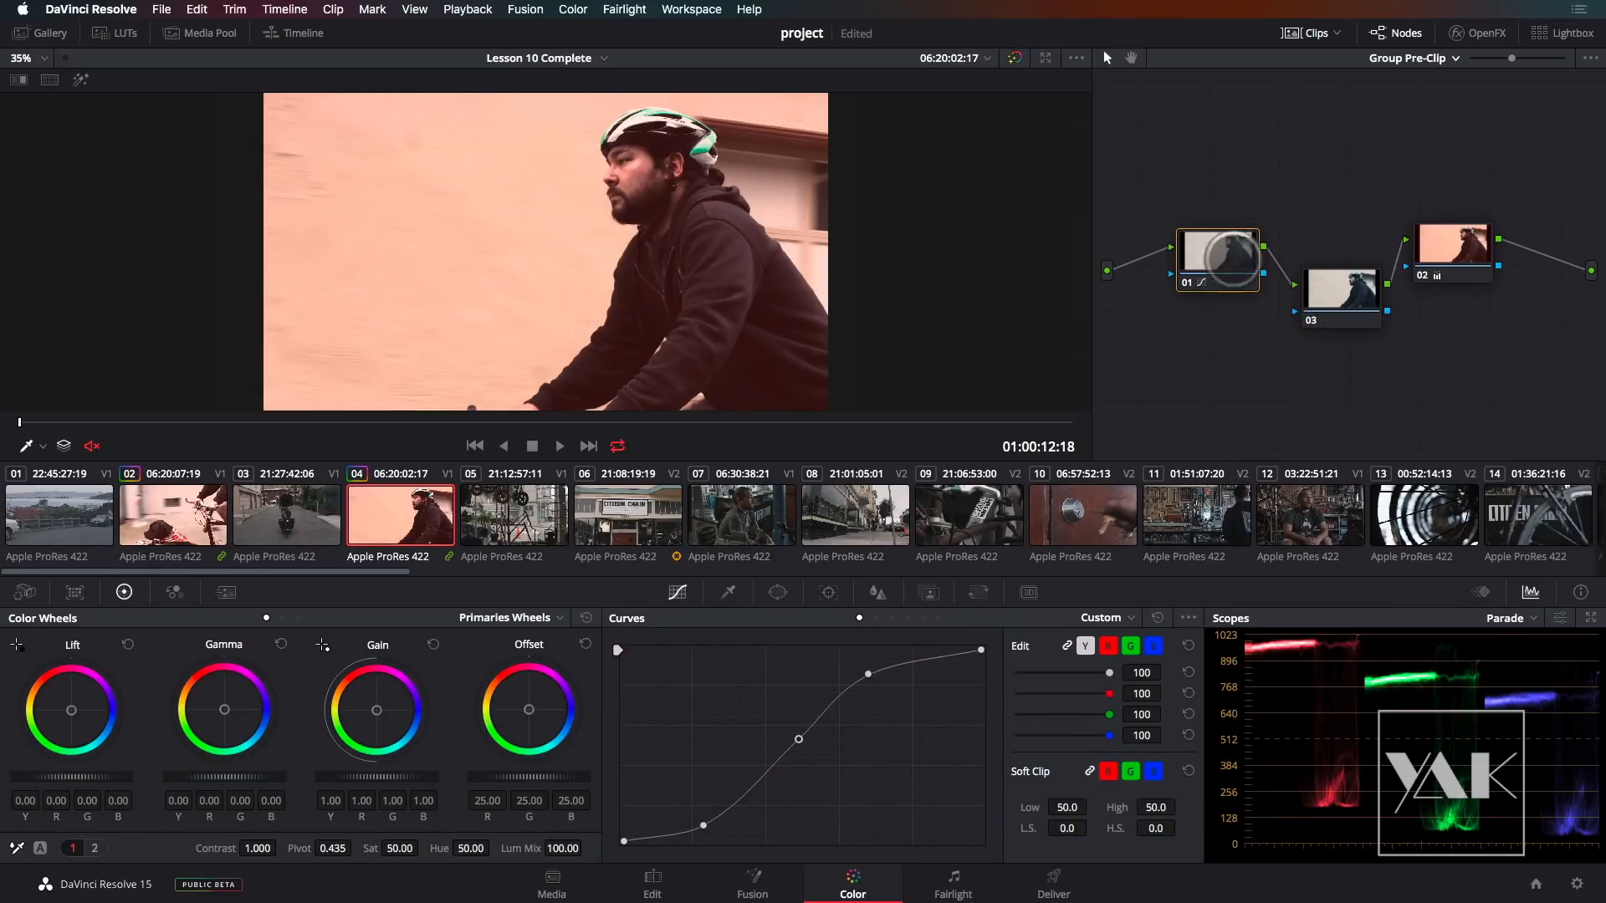
- Select clips 02 and 04 together and remove them from their group
{"action": "left_click", "coordinate": [174, 514]}
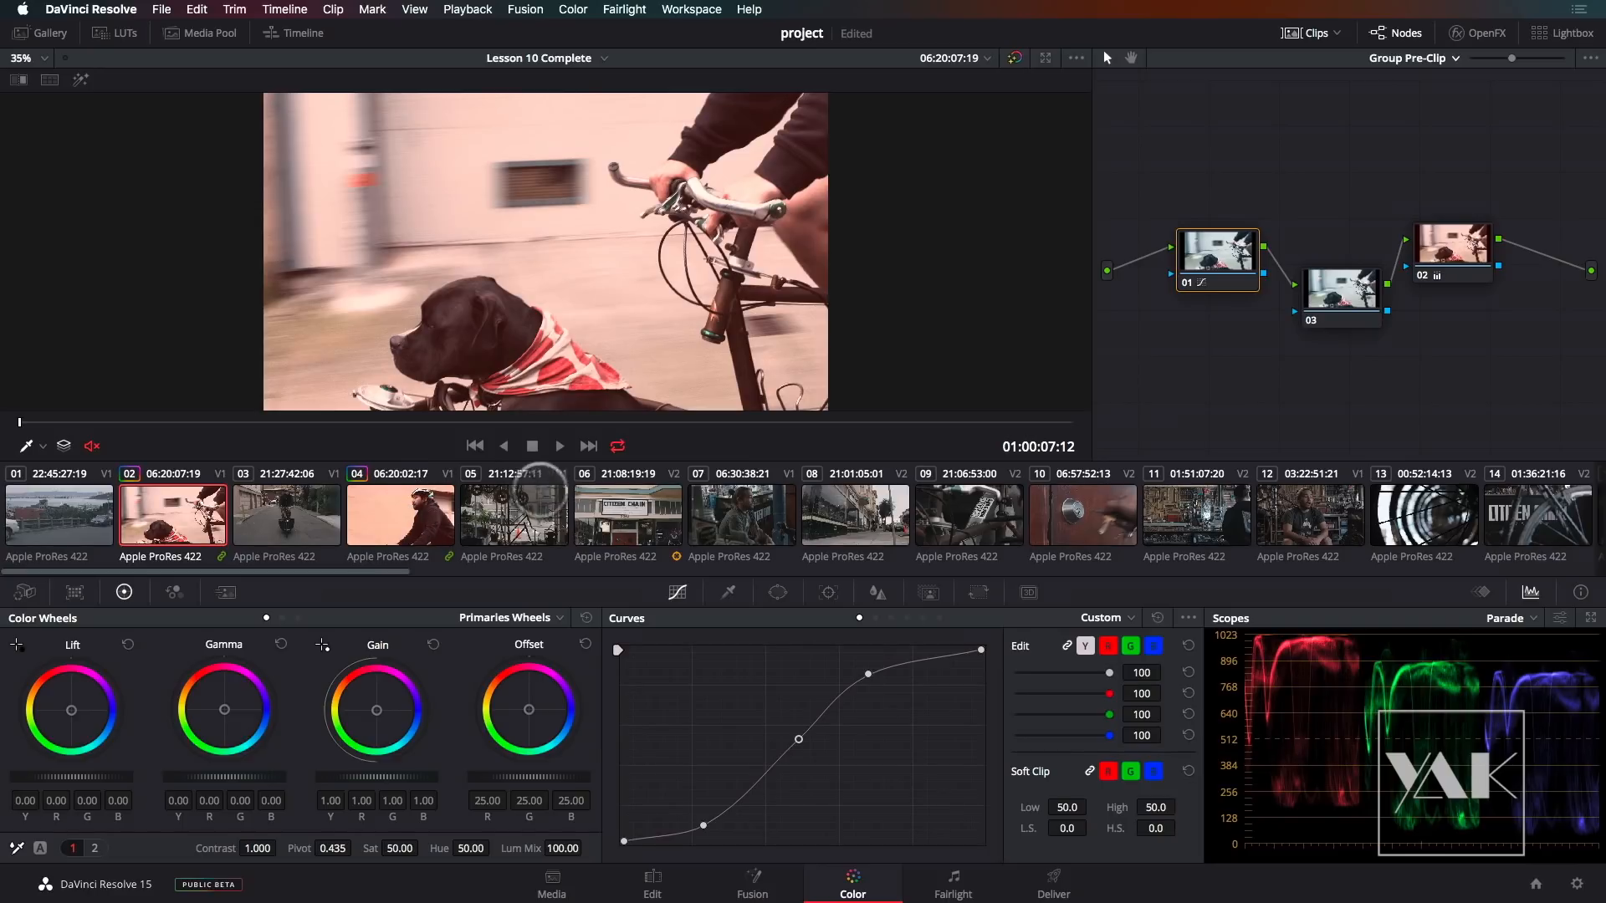
{"action": "left_click", "coordinate": [410, 518]}
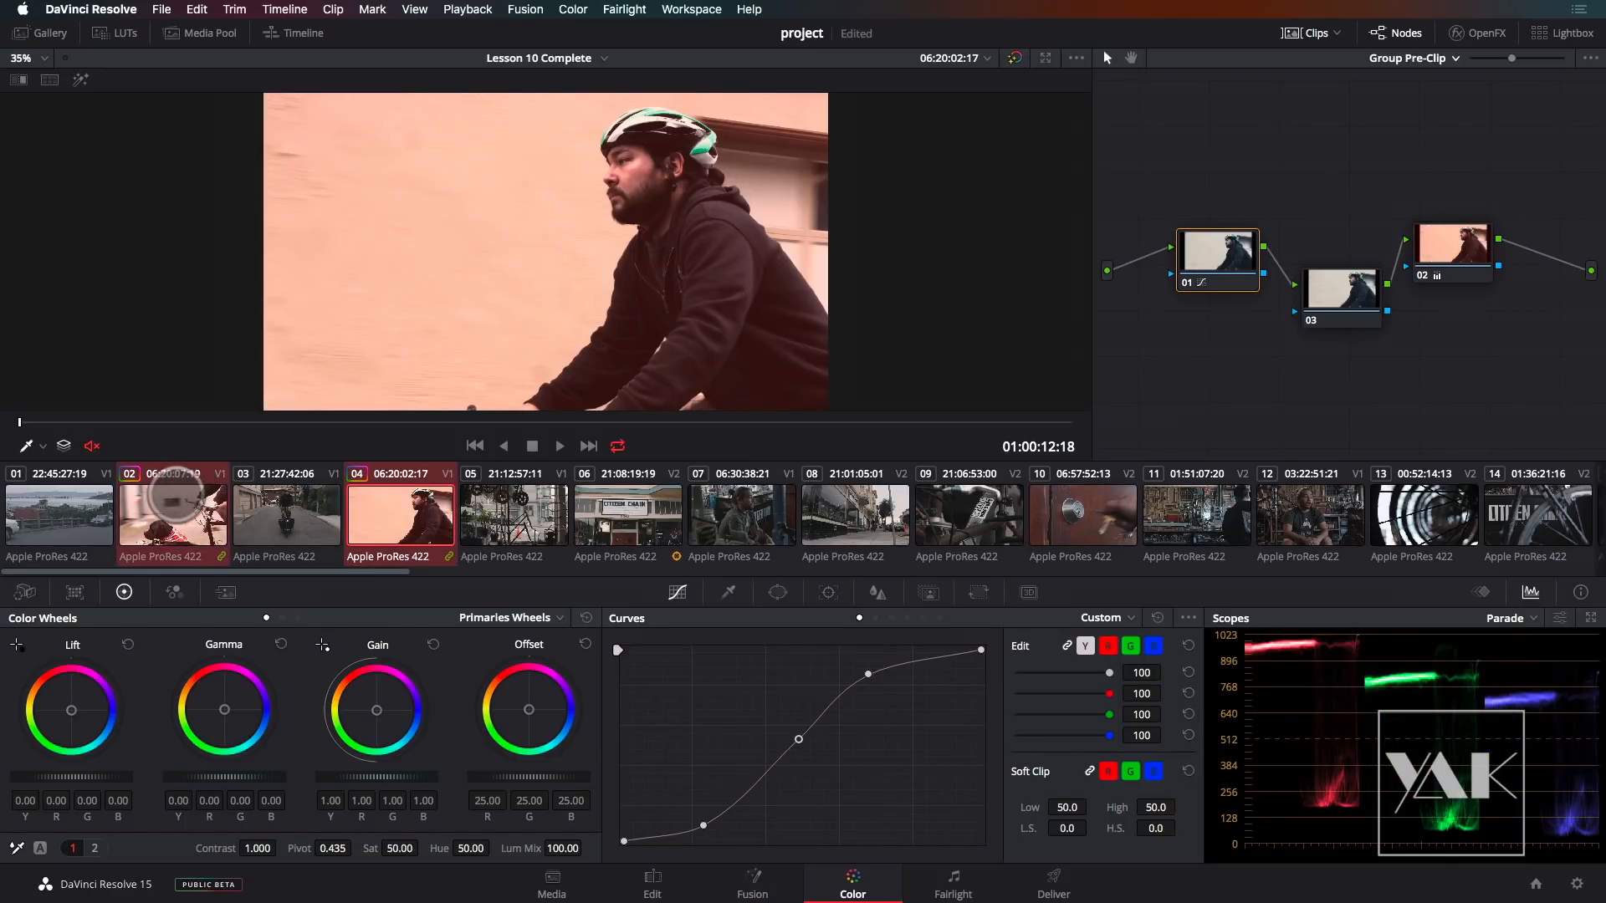
{"action": "right_click", "coordinate": [176, 510]}
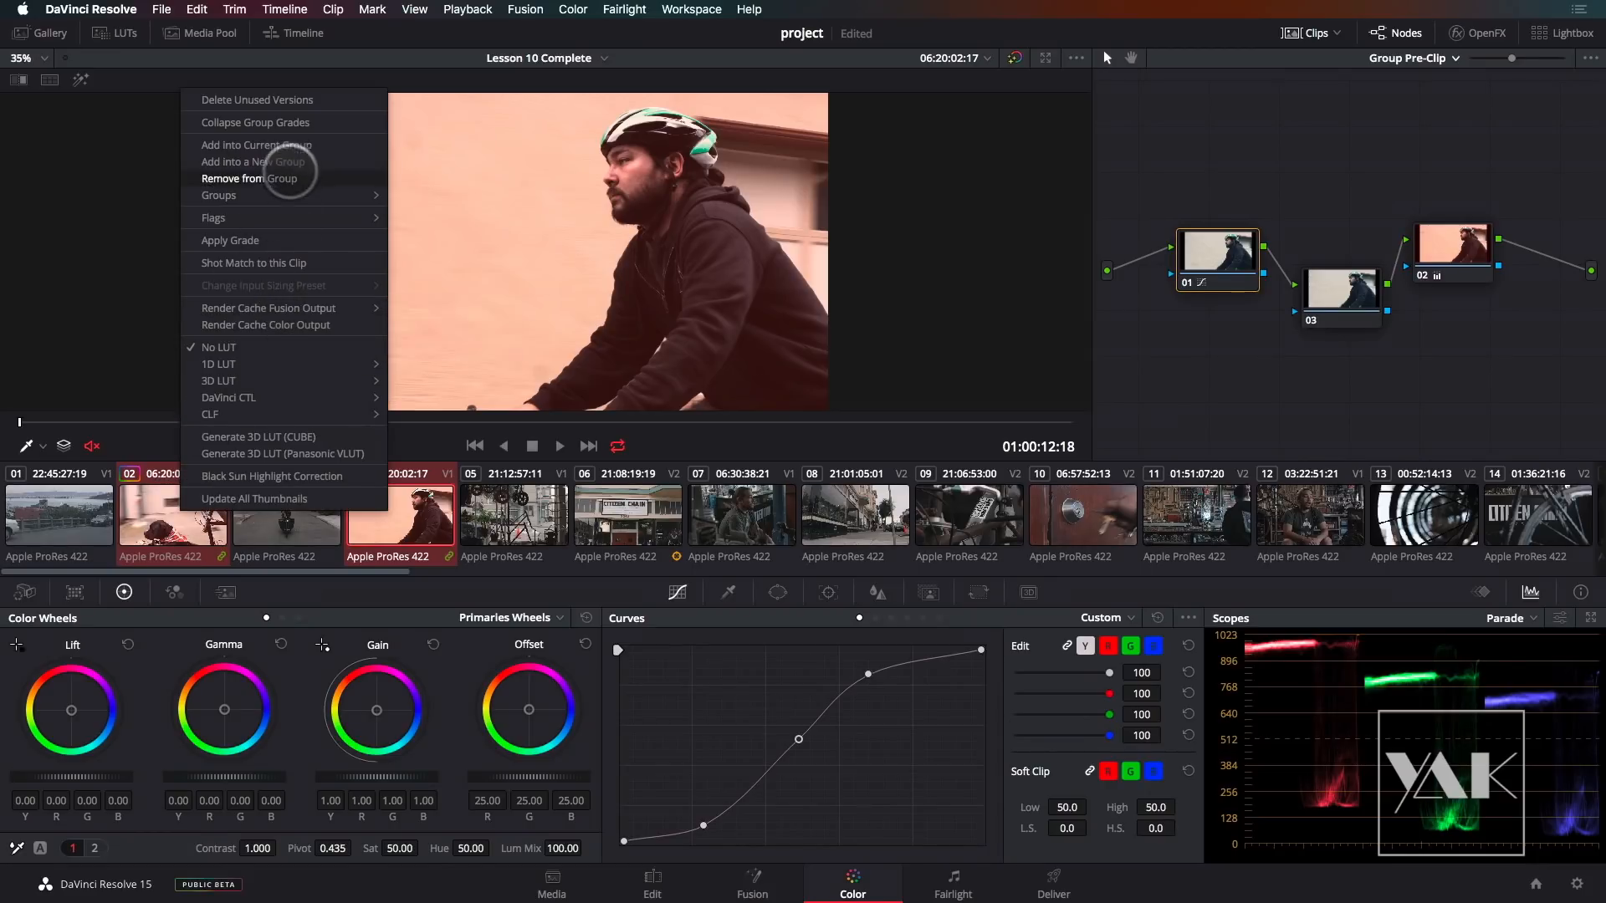
{"action": "left_click", "coordinate": [282, 179]}
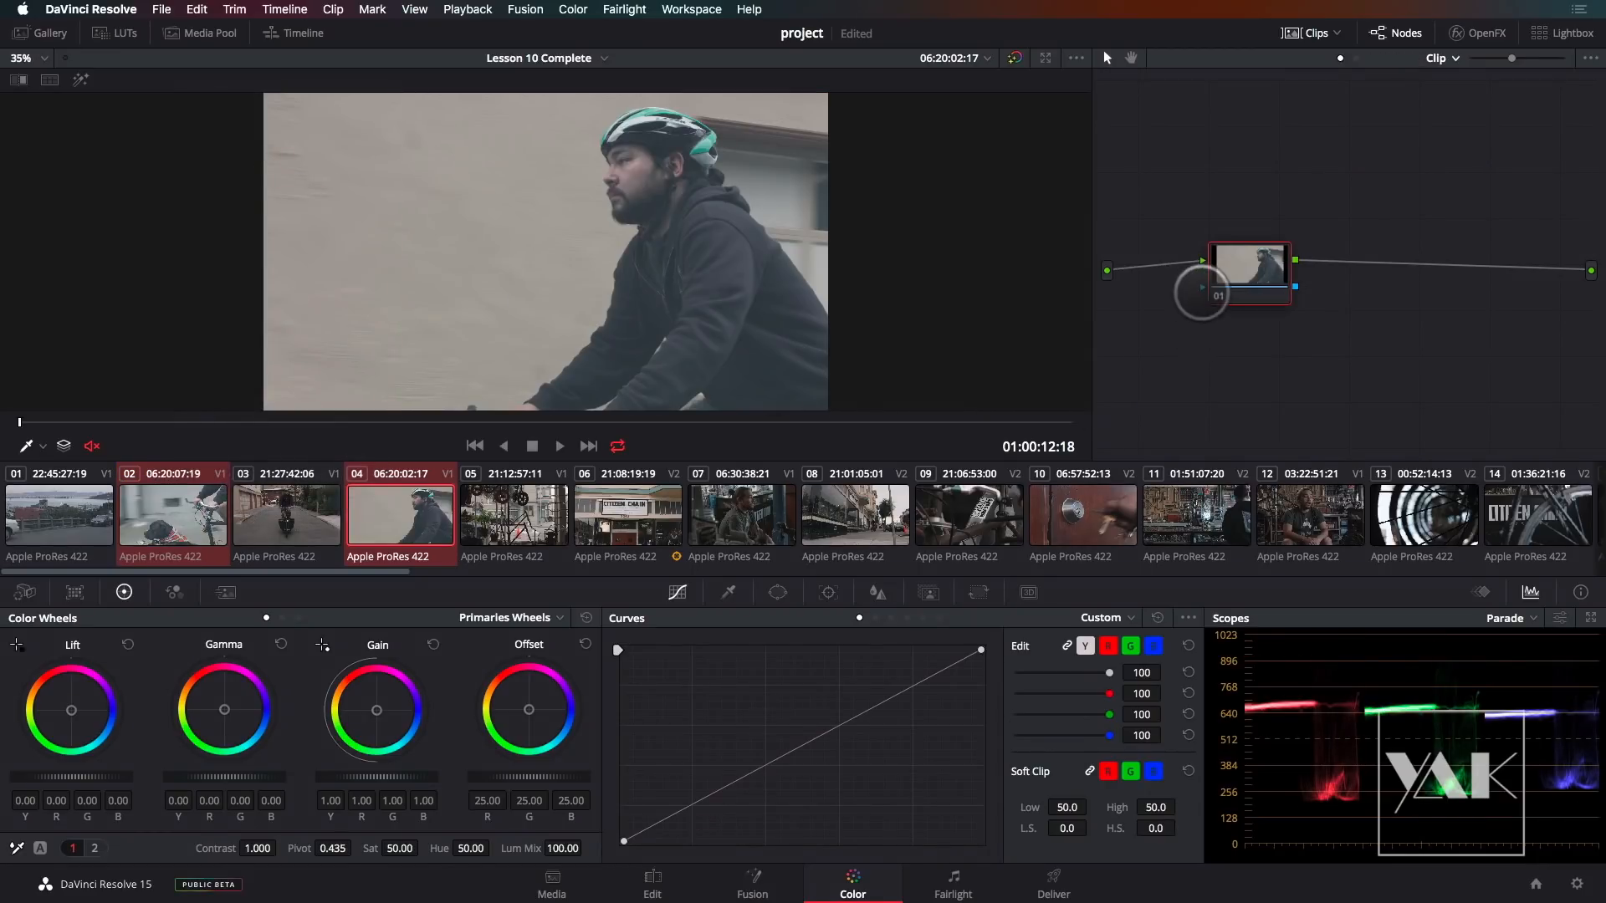
{"action": "left_click", "coordinate": [175, 514]}
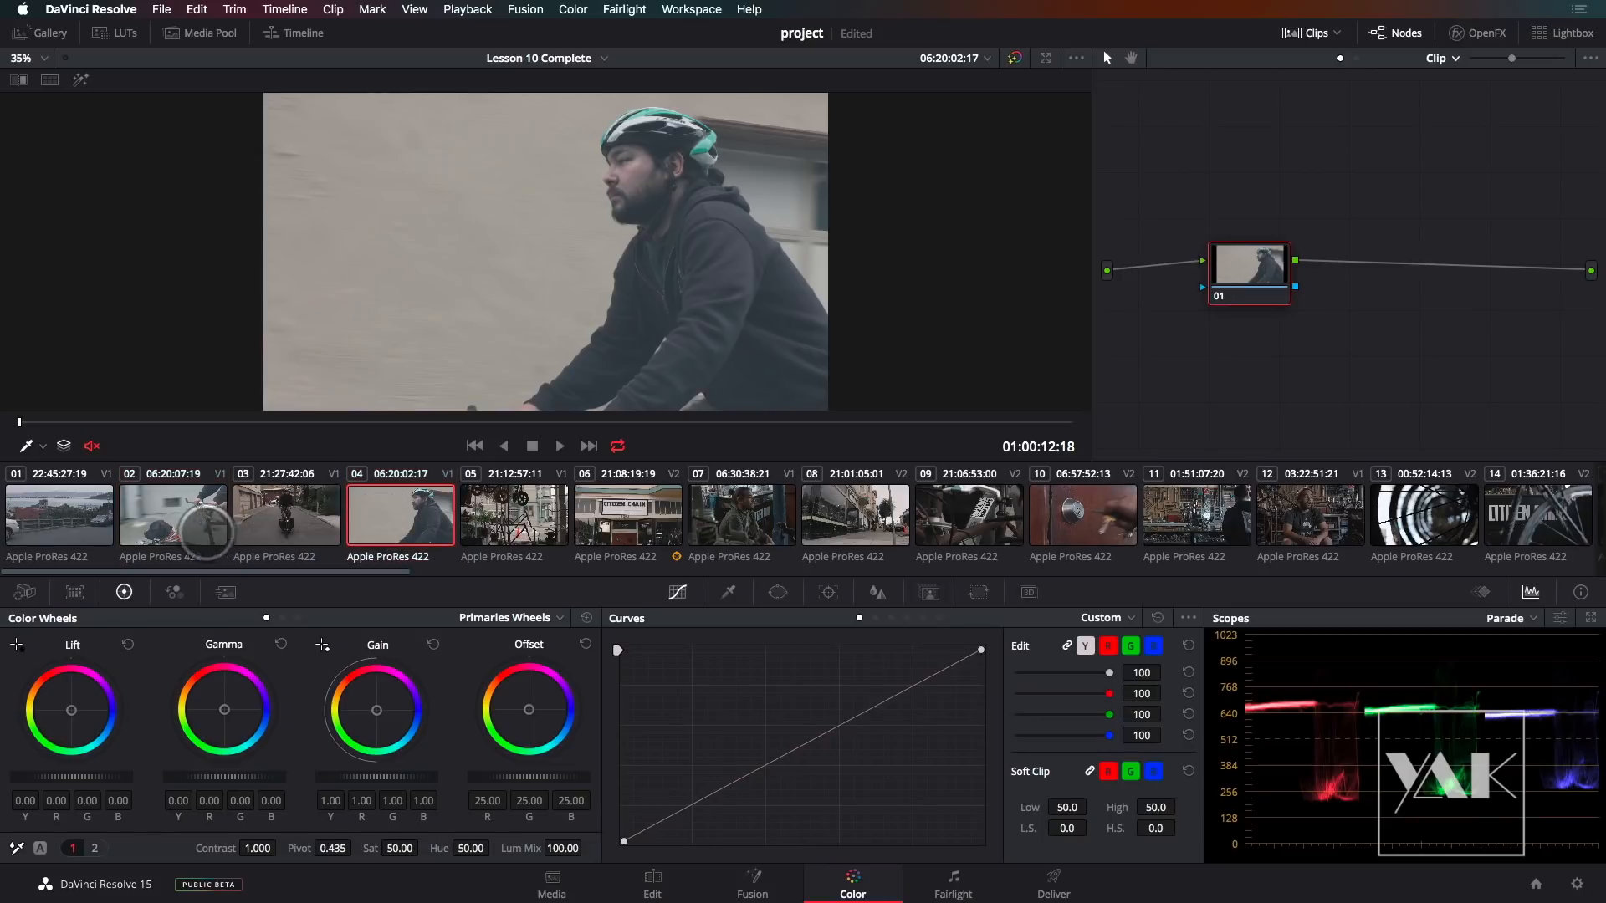
- On clip 04's clip-level node, shape a steep custom S-curve with raised highlights, lowered shadows and a lifted midtone point
{"action": "left_click", "coordinate": [403, 528]}
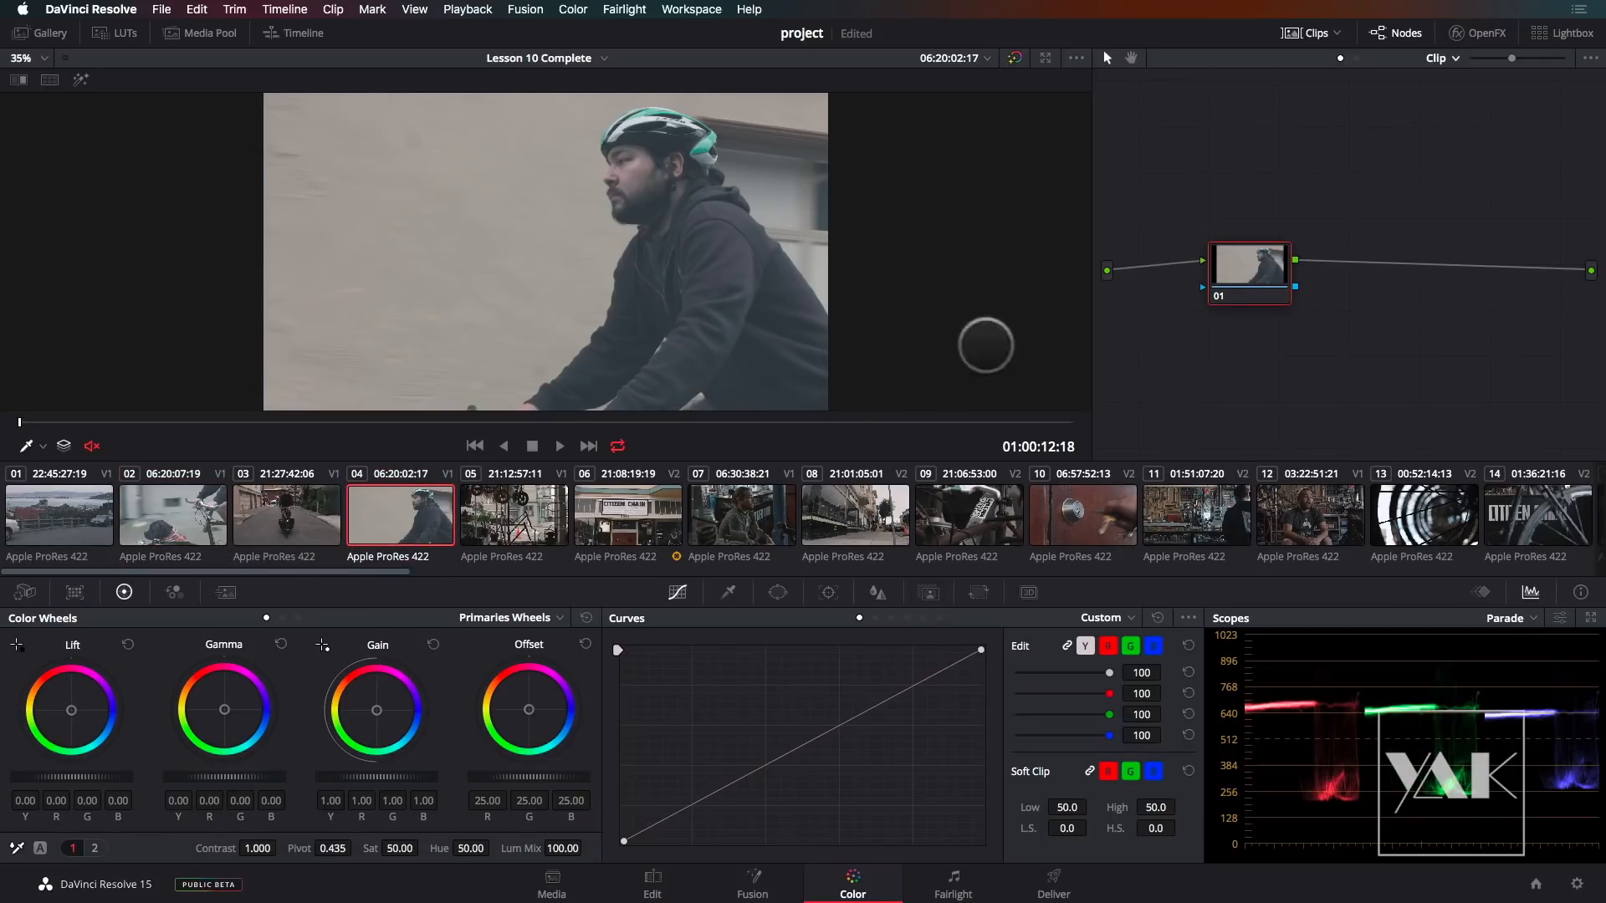
{"action": "mouse_move", "coordinate": [1255, 270]}
{"action": "left_mouse_down"}
{"action": "mouse_move", "coordinate": [1319, 264]}
{"action": "mouse_move", "coordinate": [1226, 265]}
{"action": "mouse_move", "coordinate": [1245, 264]}
{"action": "left_mouse_up"}
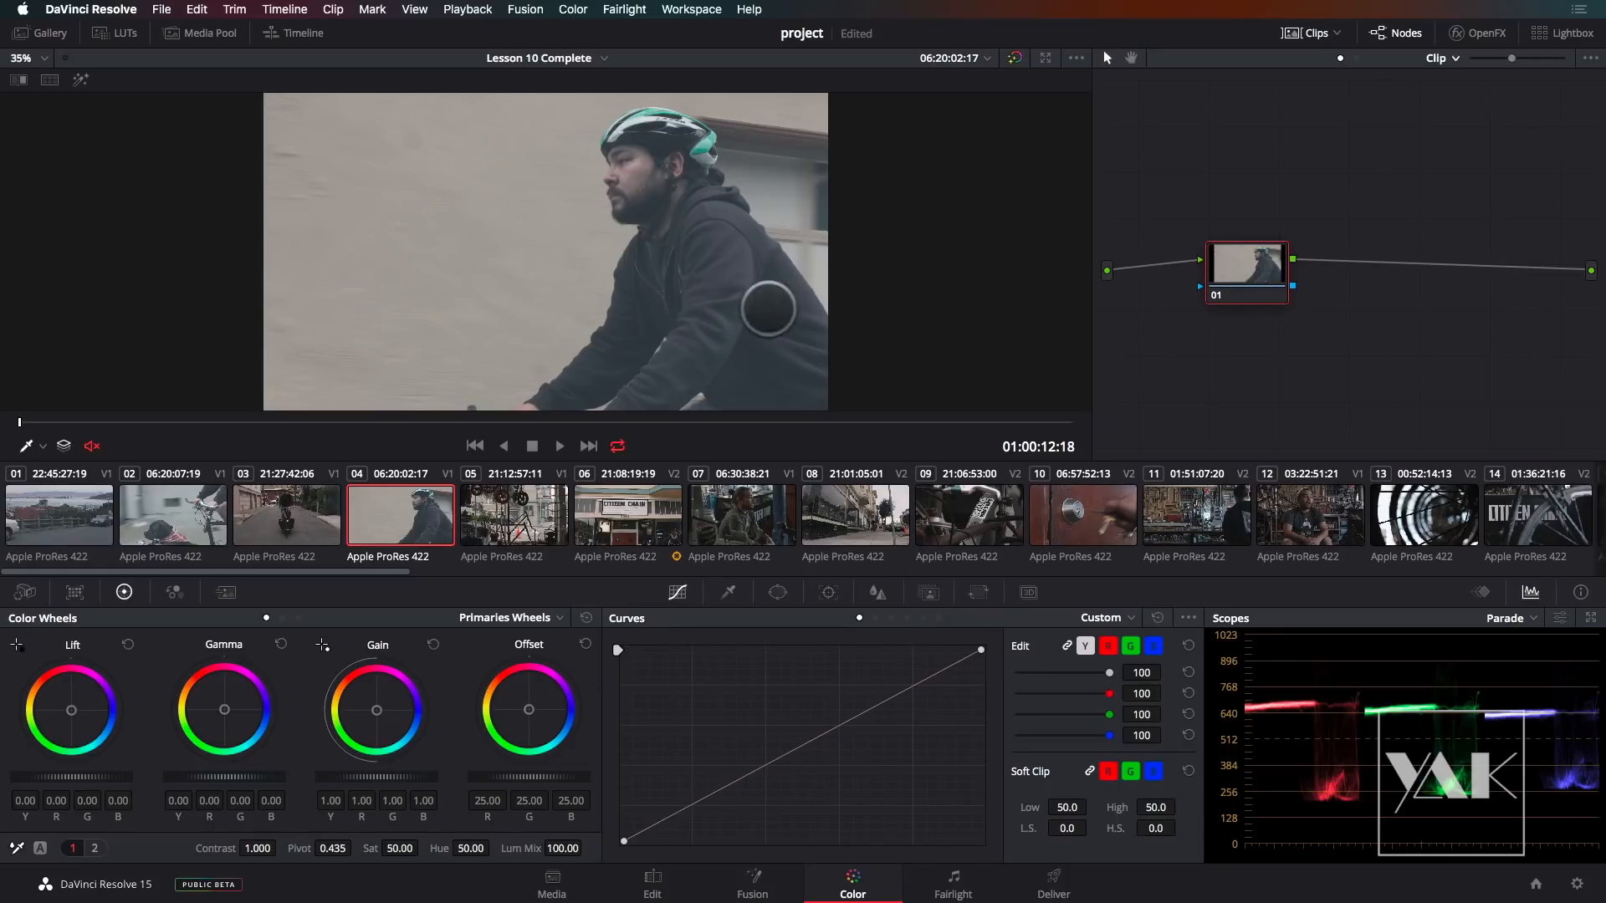
{"action": "left_click_drag", "start_coordinate": [371, 422], "coordinate": [366, 423]}
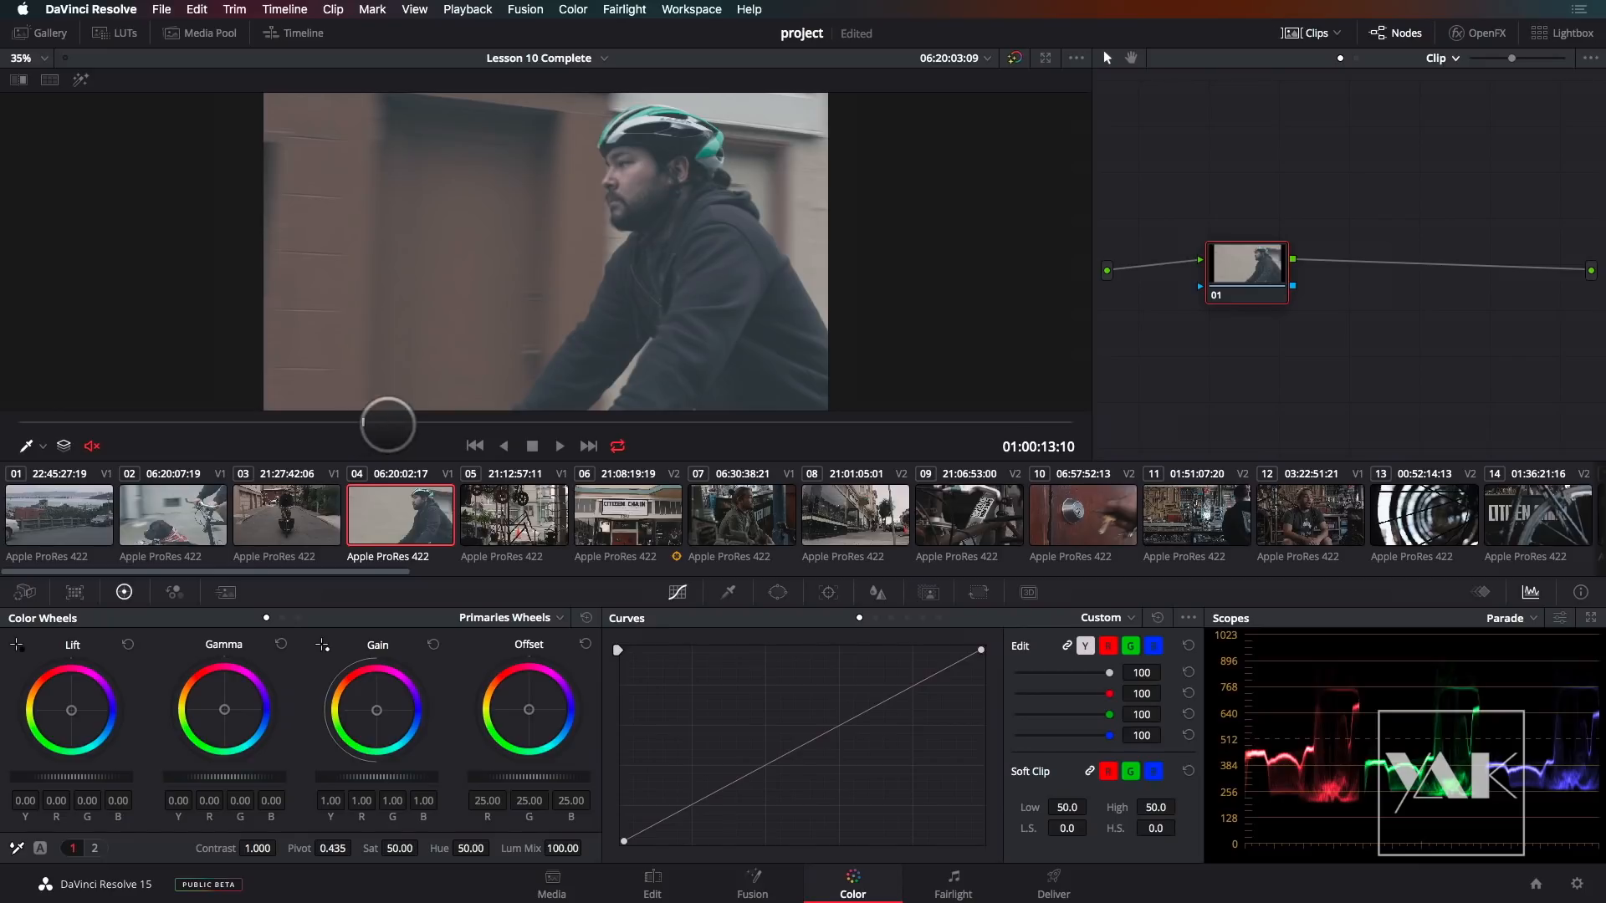
{"action": "left_click_drag", "start_coordinate": [894, 696], "coordinate": [881, 670]}
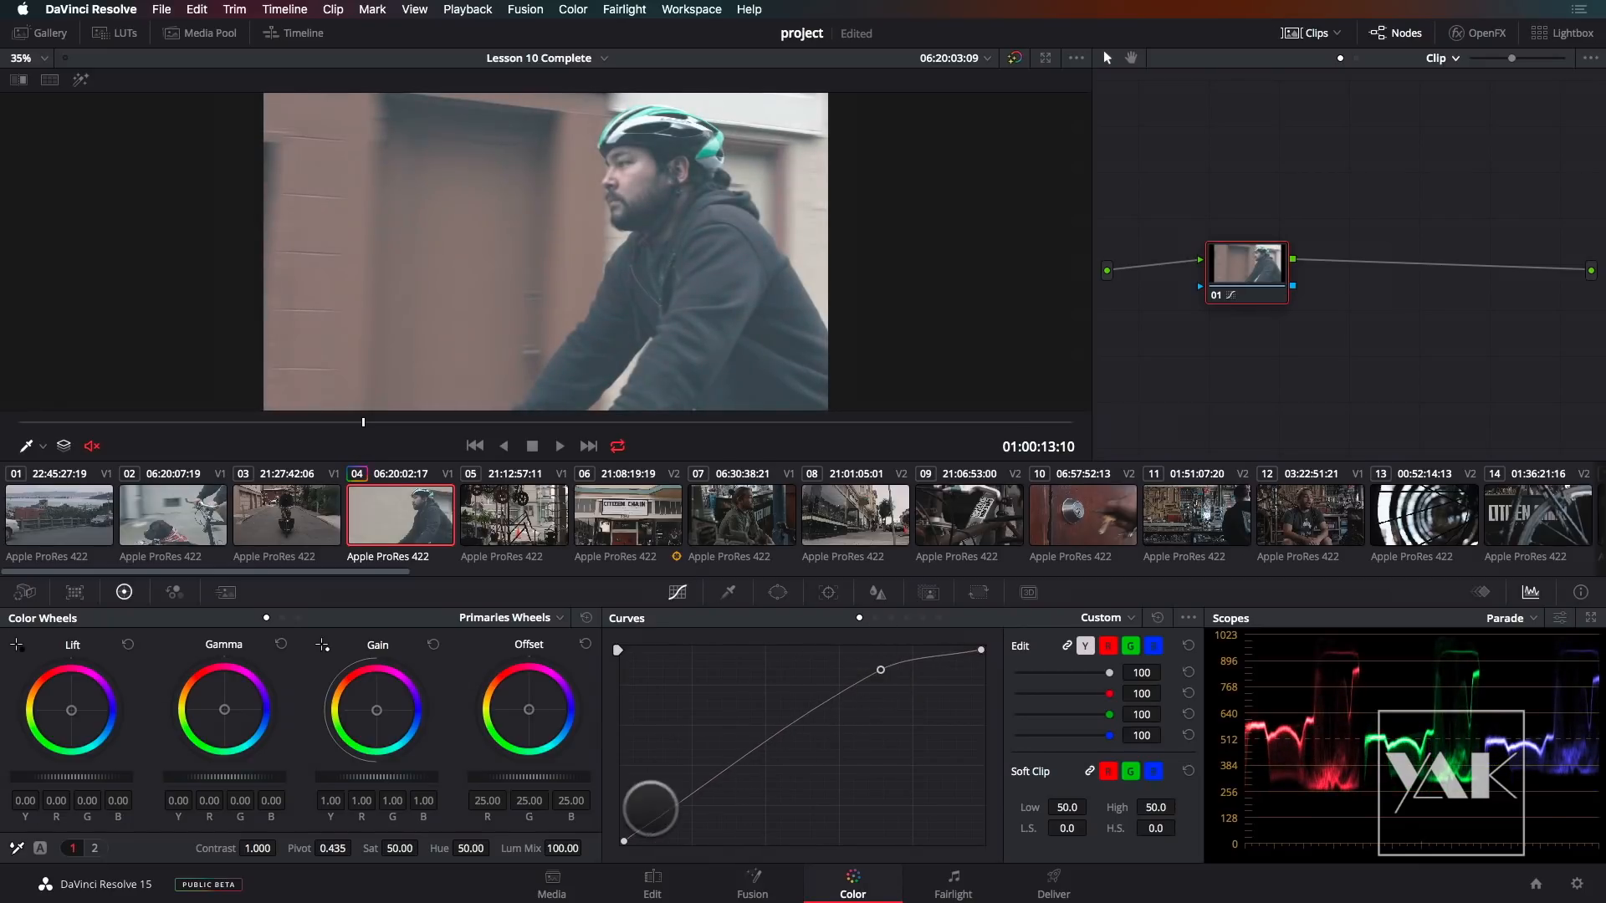
{"action": "left_click_drag", "start_coordinate": [670, 791], "coordinate": [695, 834]}
{"action": "left_click_drag", "start_coordinate": [800, 755], "coordinate": [797, 729]}
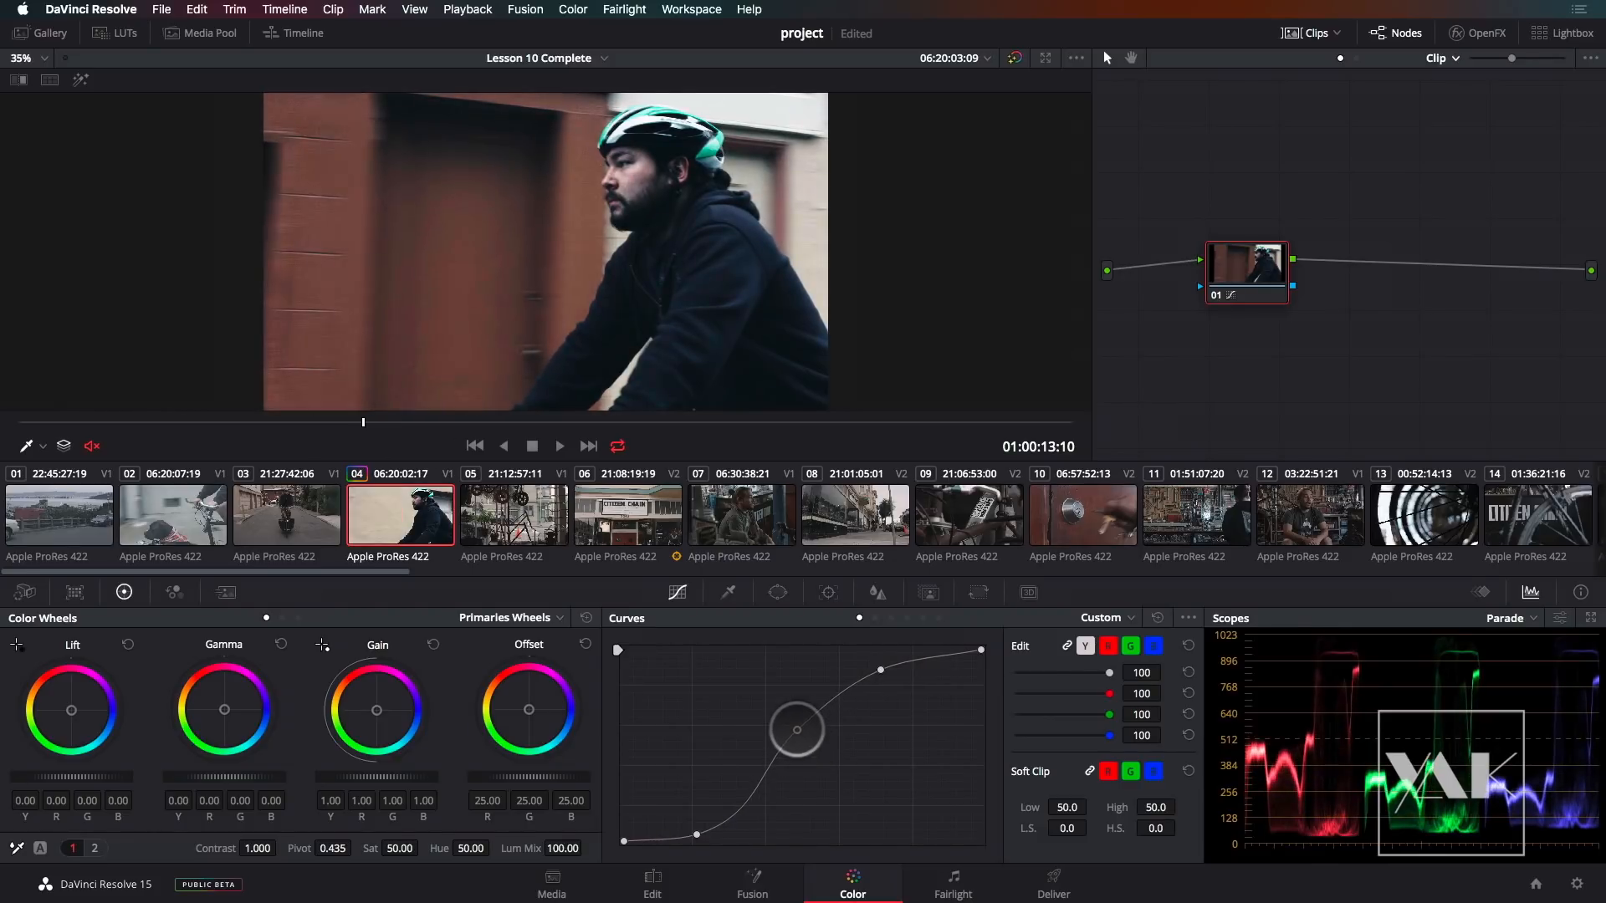
{"action": "left_click_drag", "start_coordinate": [880, 670], "coordinate": [895, 662]}
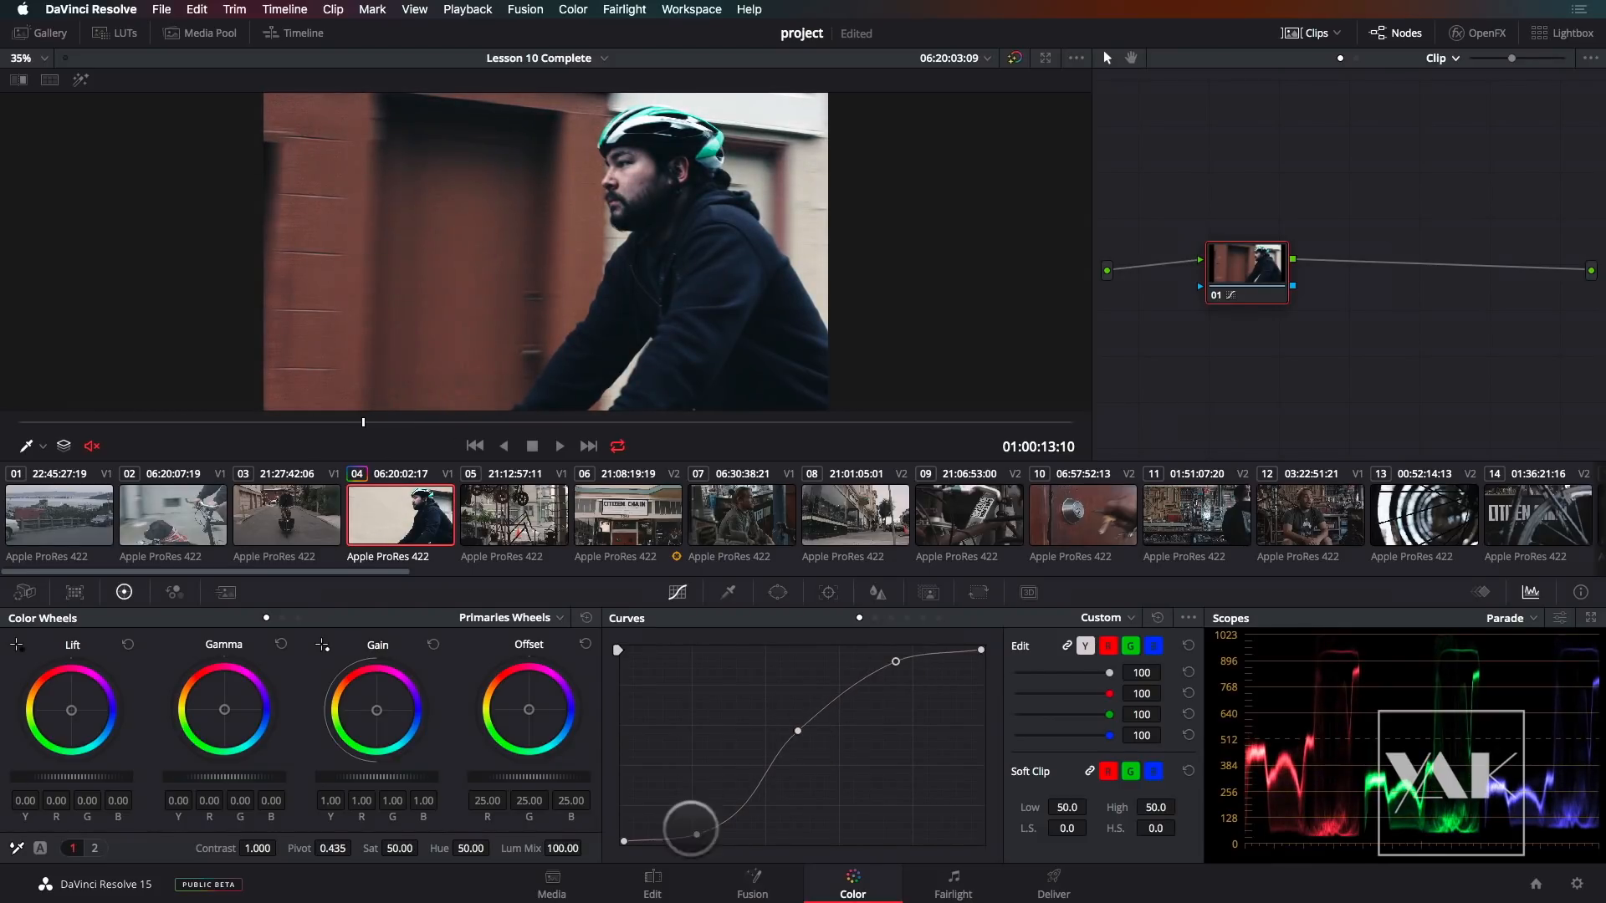
{"action": "left_click_drag", "start_coordinate": [695, 834], "coordinate": [692, 837]}
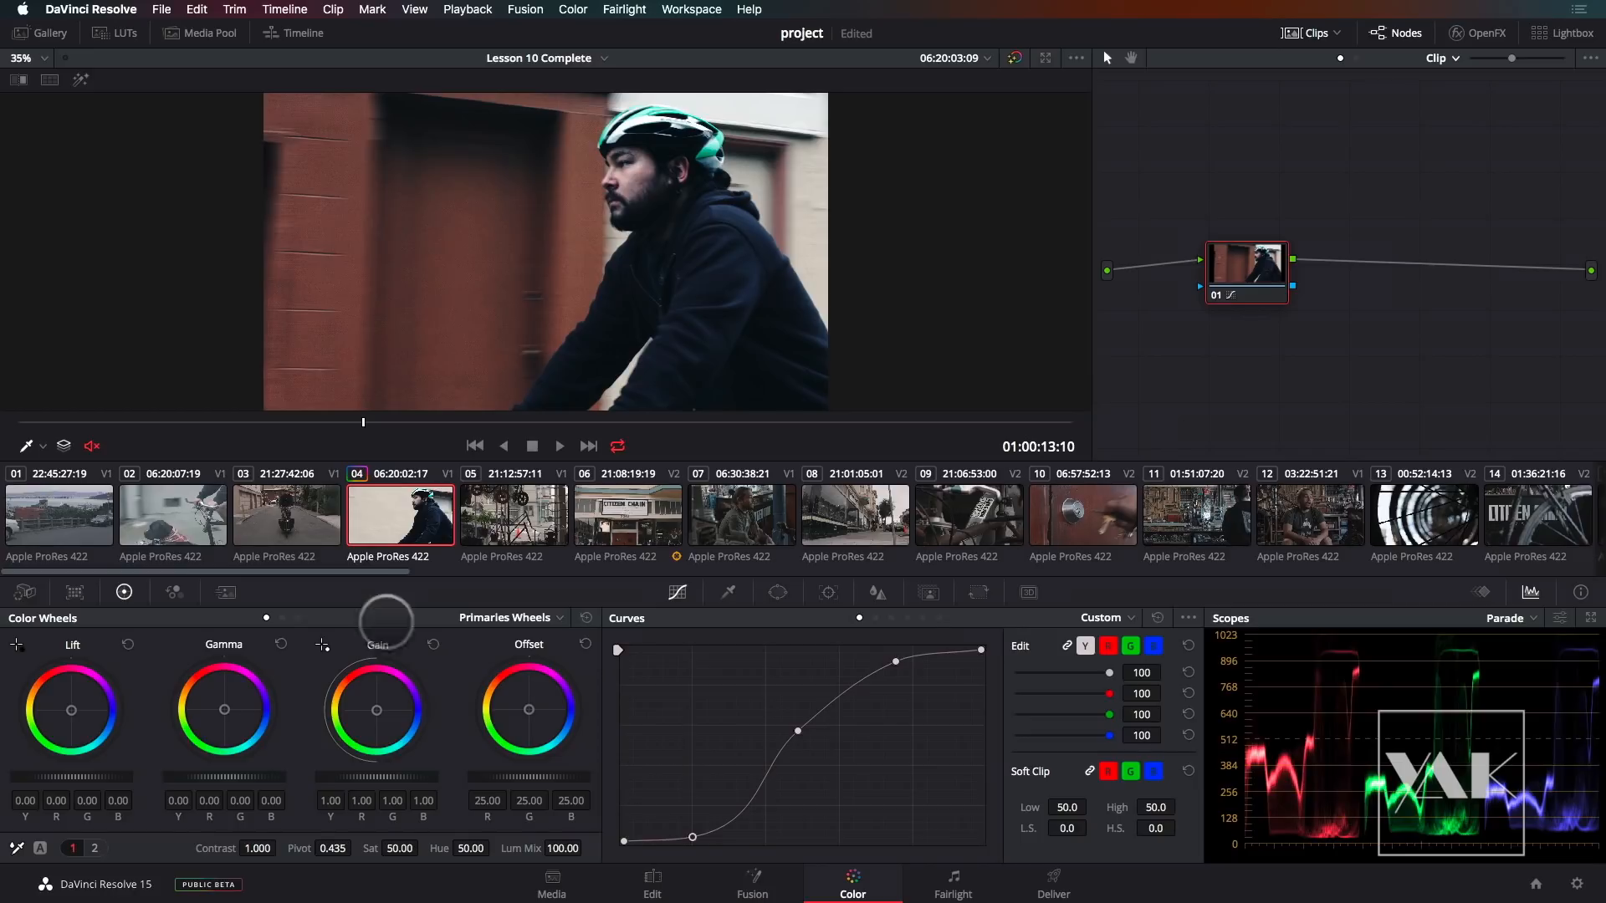
- Move clip 02's node nearer the graph's source and shape a custom S-curve with raised highlights, deep shadows and an adjusted midtone point
{"action": "left_click", "coordinate": [171, 514]}
{"action": "left_click_drag", "start_coordinate": [1330, 276], "coordinate": [1217, 276]}
{"action": "left_click_drag", "start_coordinate": [916, 686], "coordinate": [885, 664]}
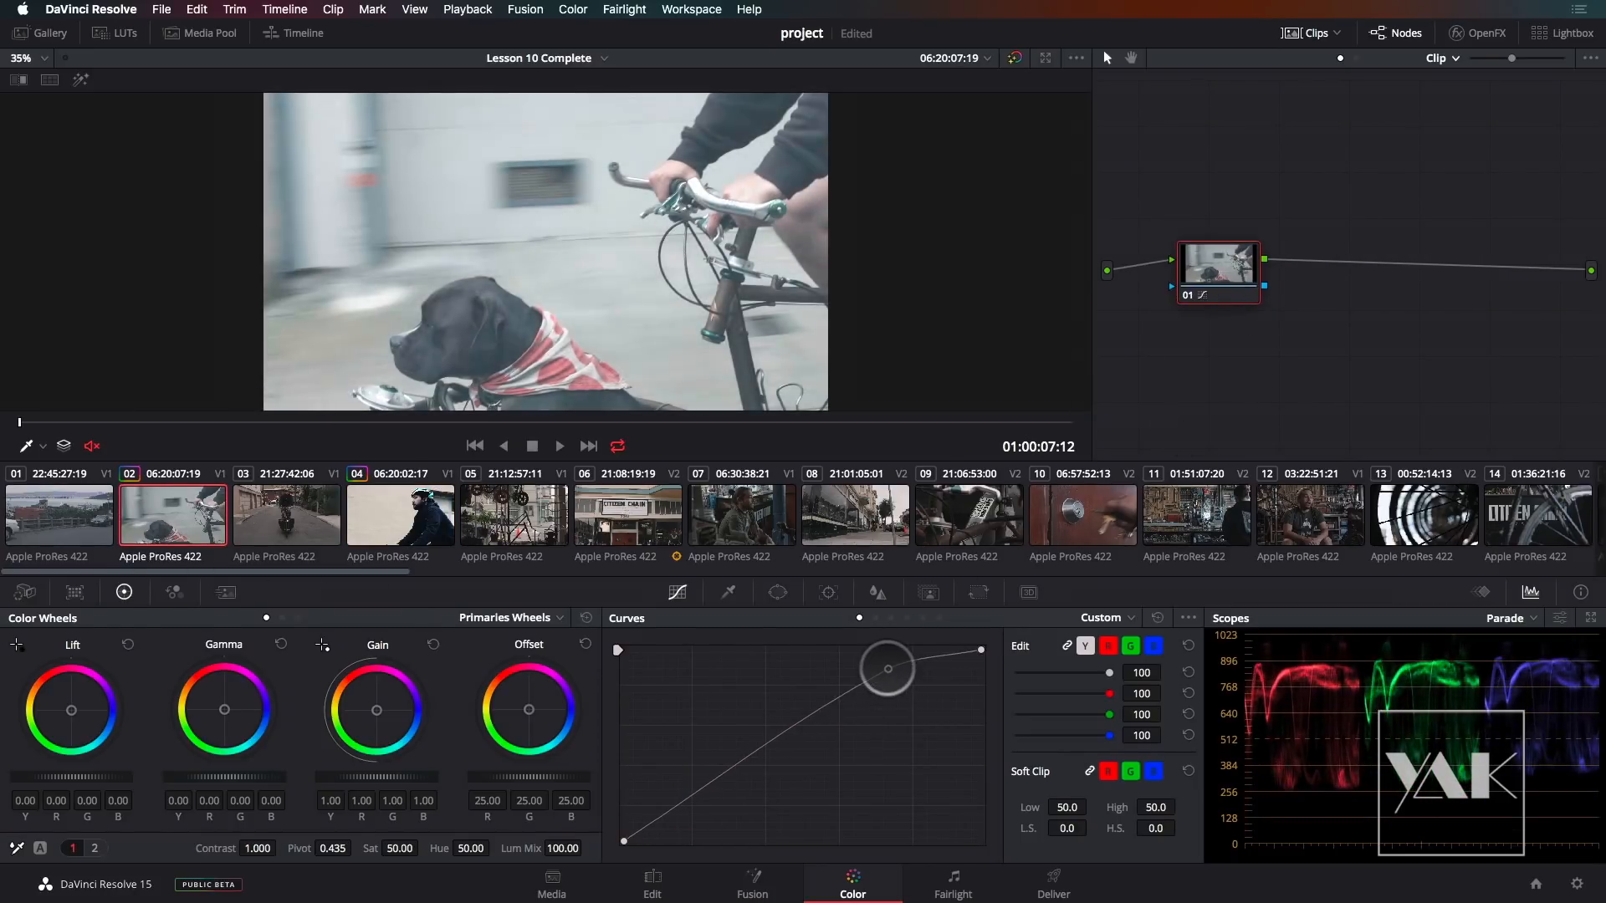
{"action": "left_click", "coordinate": [688, 798]}
{"action": "left_click_drag", "start_coordinate": [687, 799], "coordinate": [698, 834]}
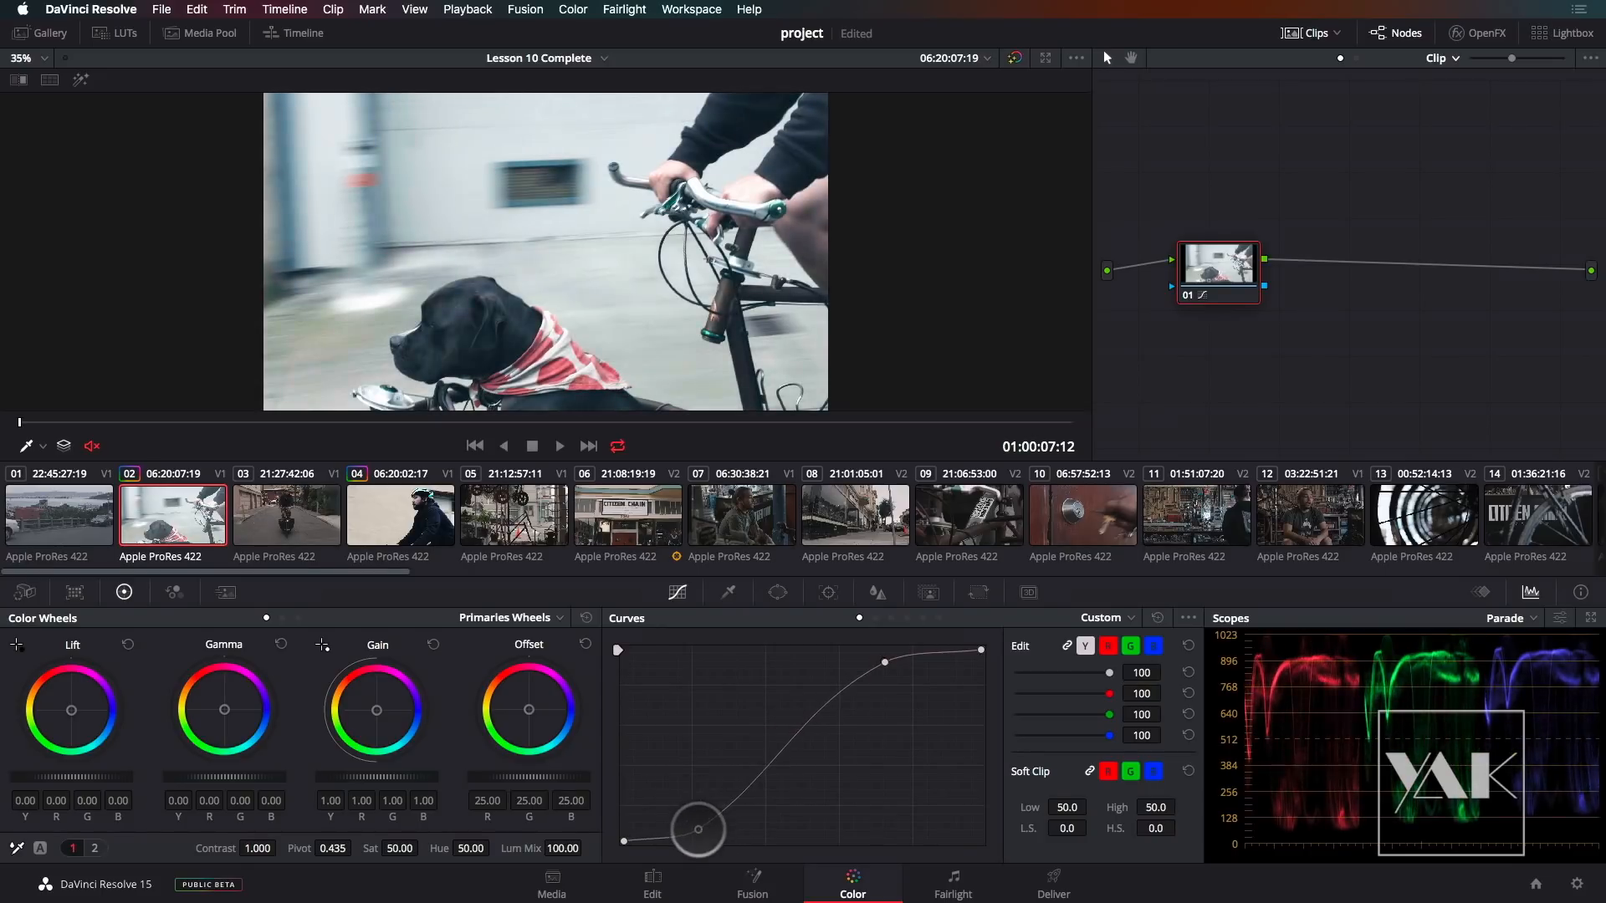
{"action": "left_click_drag", "start_coordinate": [789, 733], "coordinate": [797, 722]}
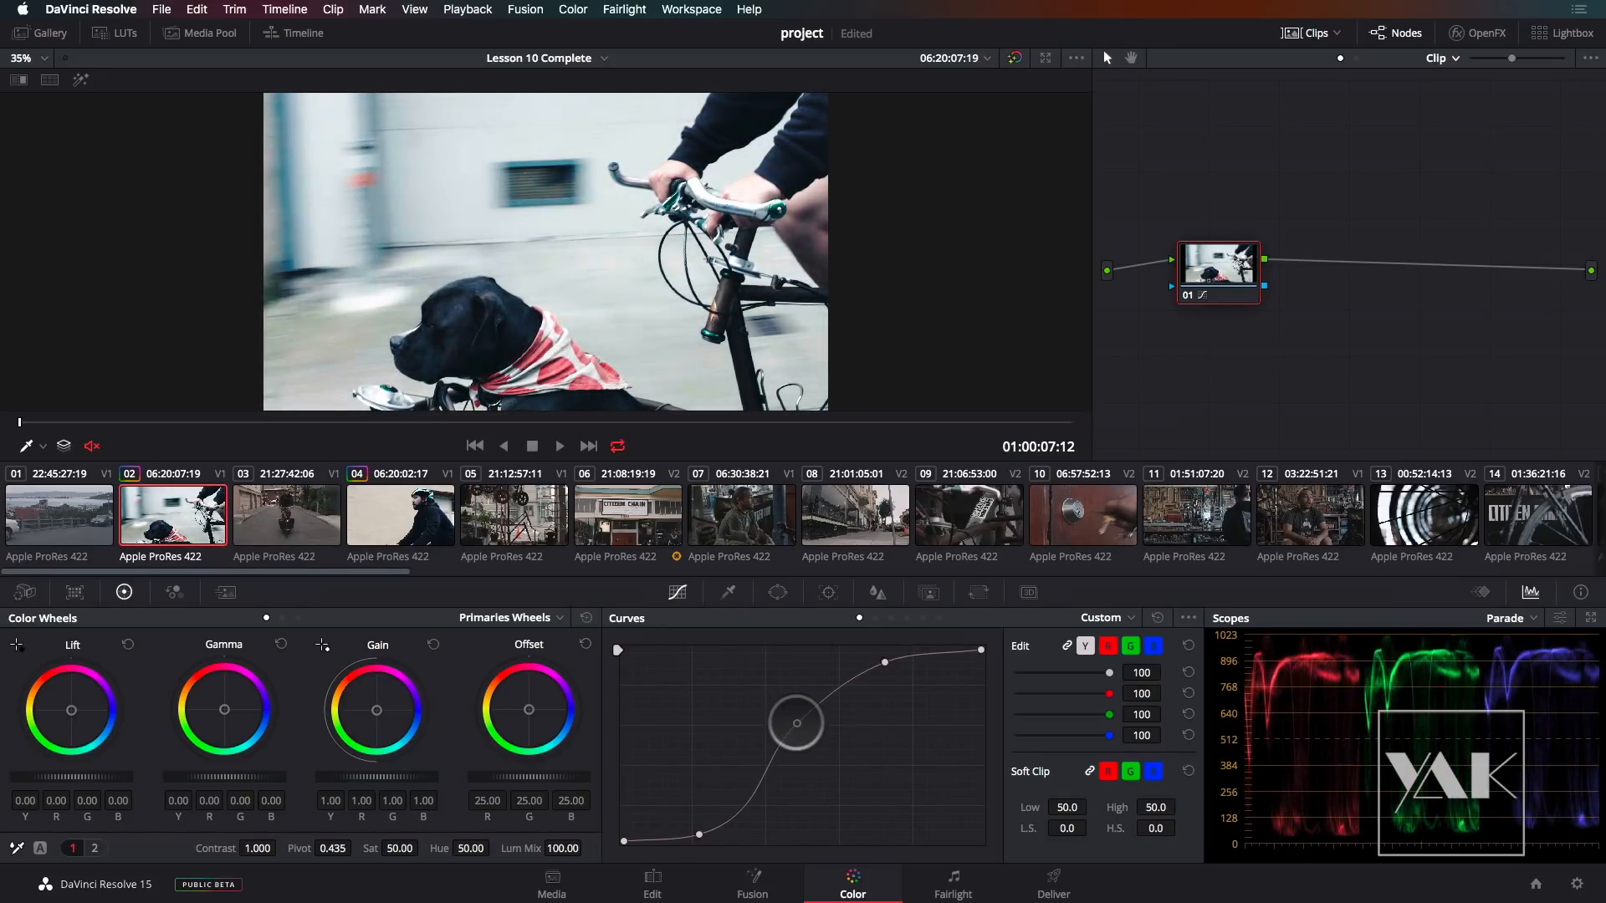
{"action": "left_click_drag", "start_coordinate": [885, 662], "coordinate": [912, 655]}
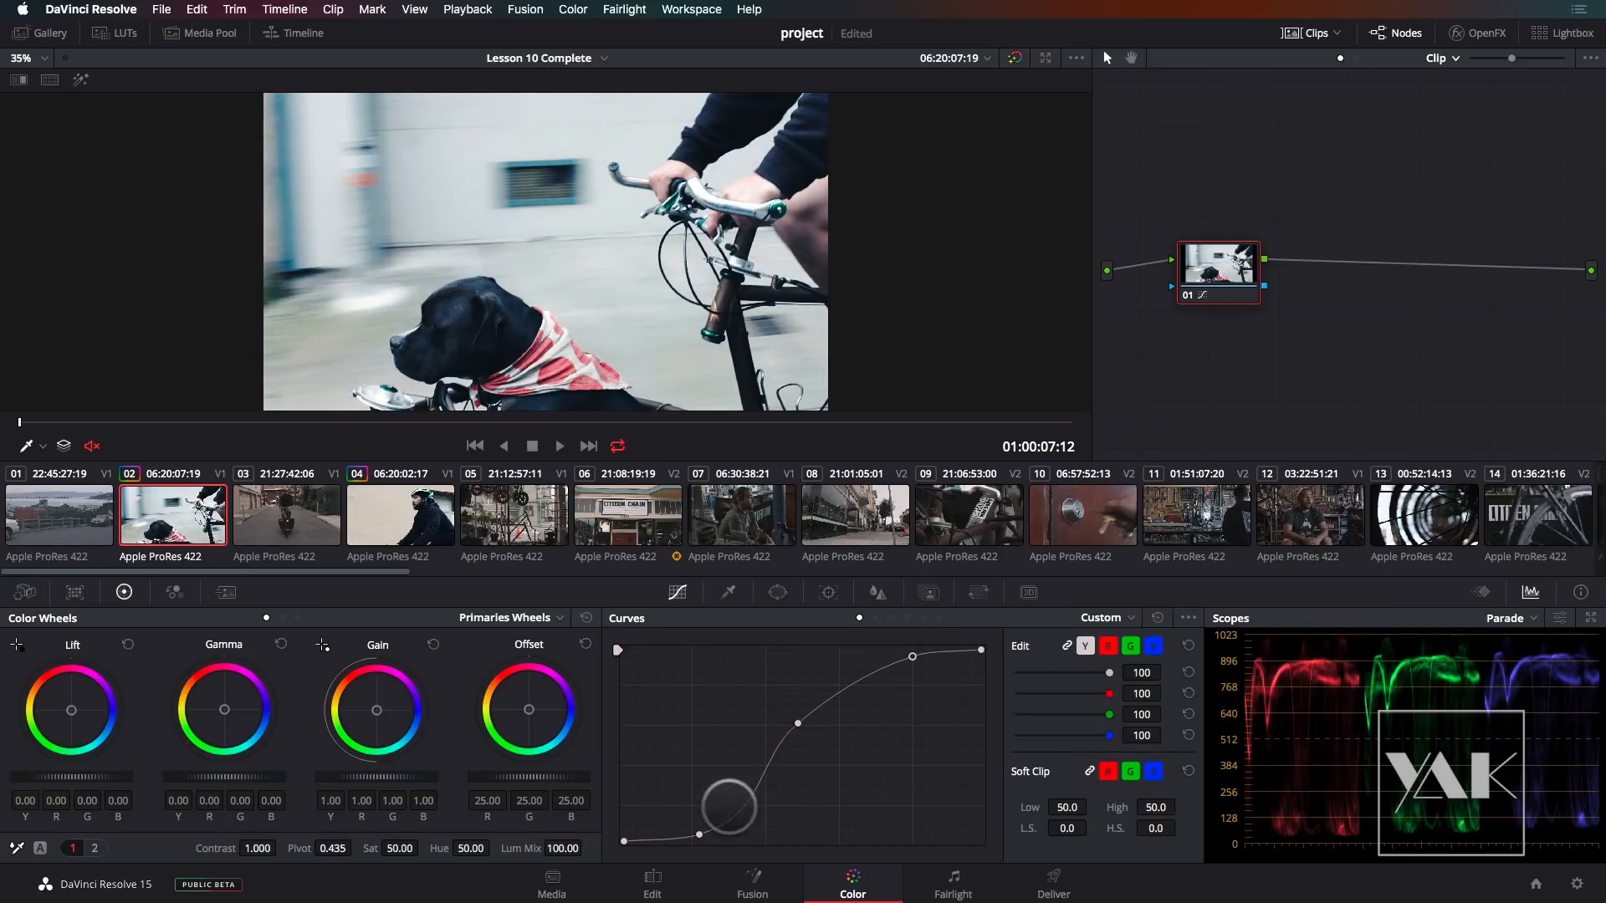
{"action": "mouse_move", "coordinate": [699, 833]}
{"action": "left_mouse_down"}
{"action": "mouse_move", "coordinate": [692, 818]}
{"action": "mouse_move", "coordinate": [701, 834]}
{"action": "left_mouse_up"}
{"action": "left_click_drag", "start_coordinate": [798, 722], "coordinate": [801, 738]}
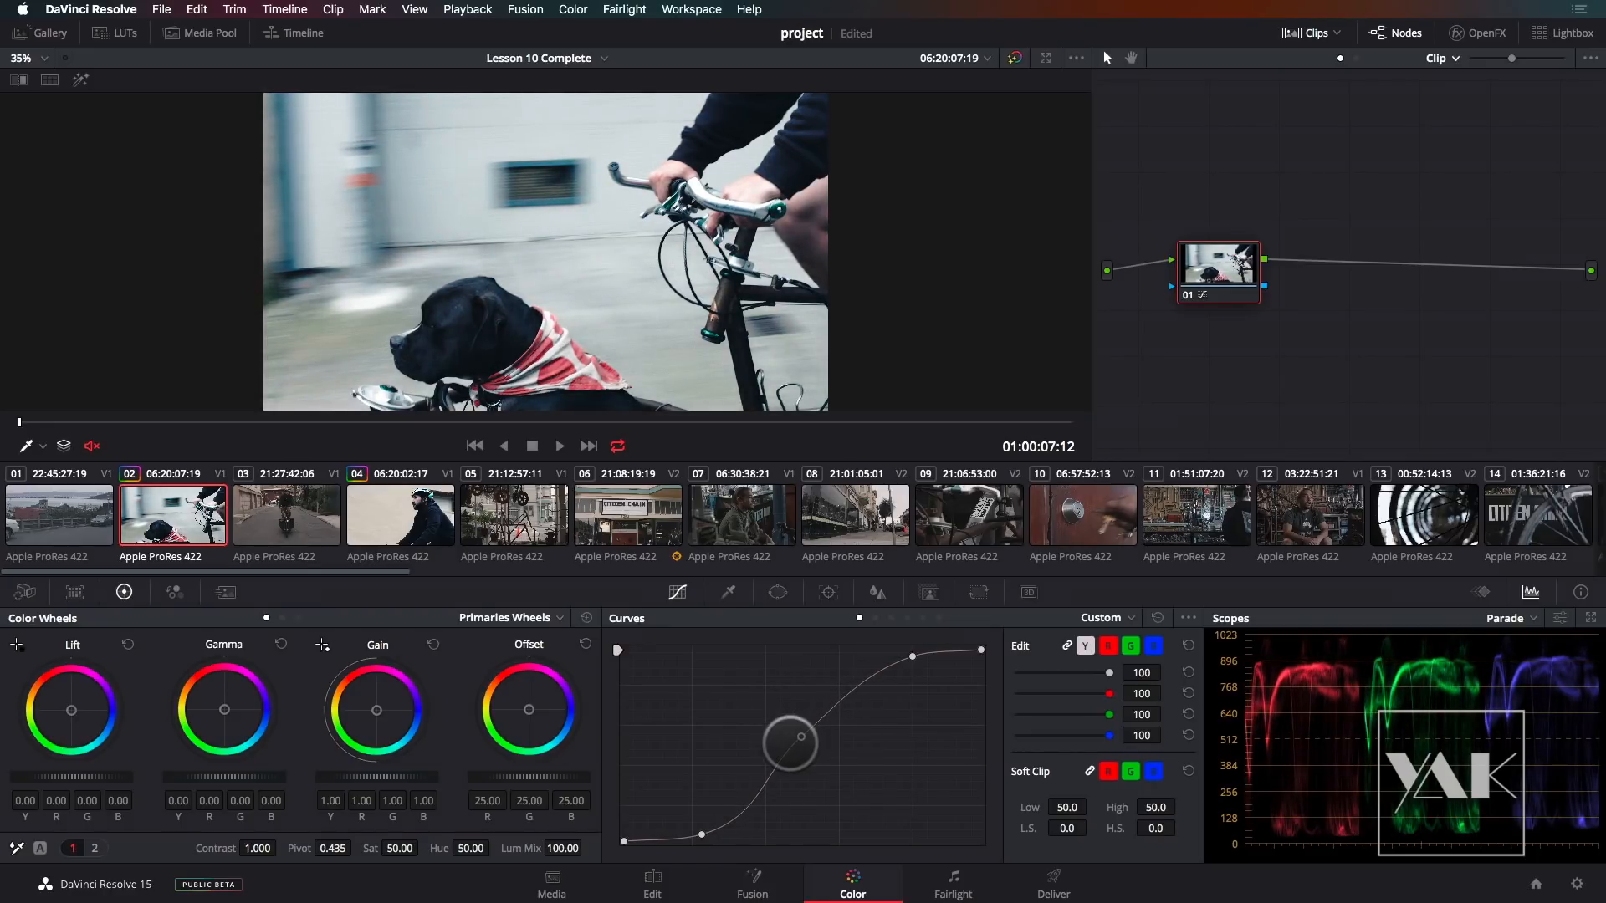
- Lower the highlight point slightly on clip 02's custom curve
{"action": "left_click_drag", "start_coordinate": [909, 657], "coordinate": [911, 666]}
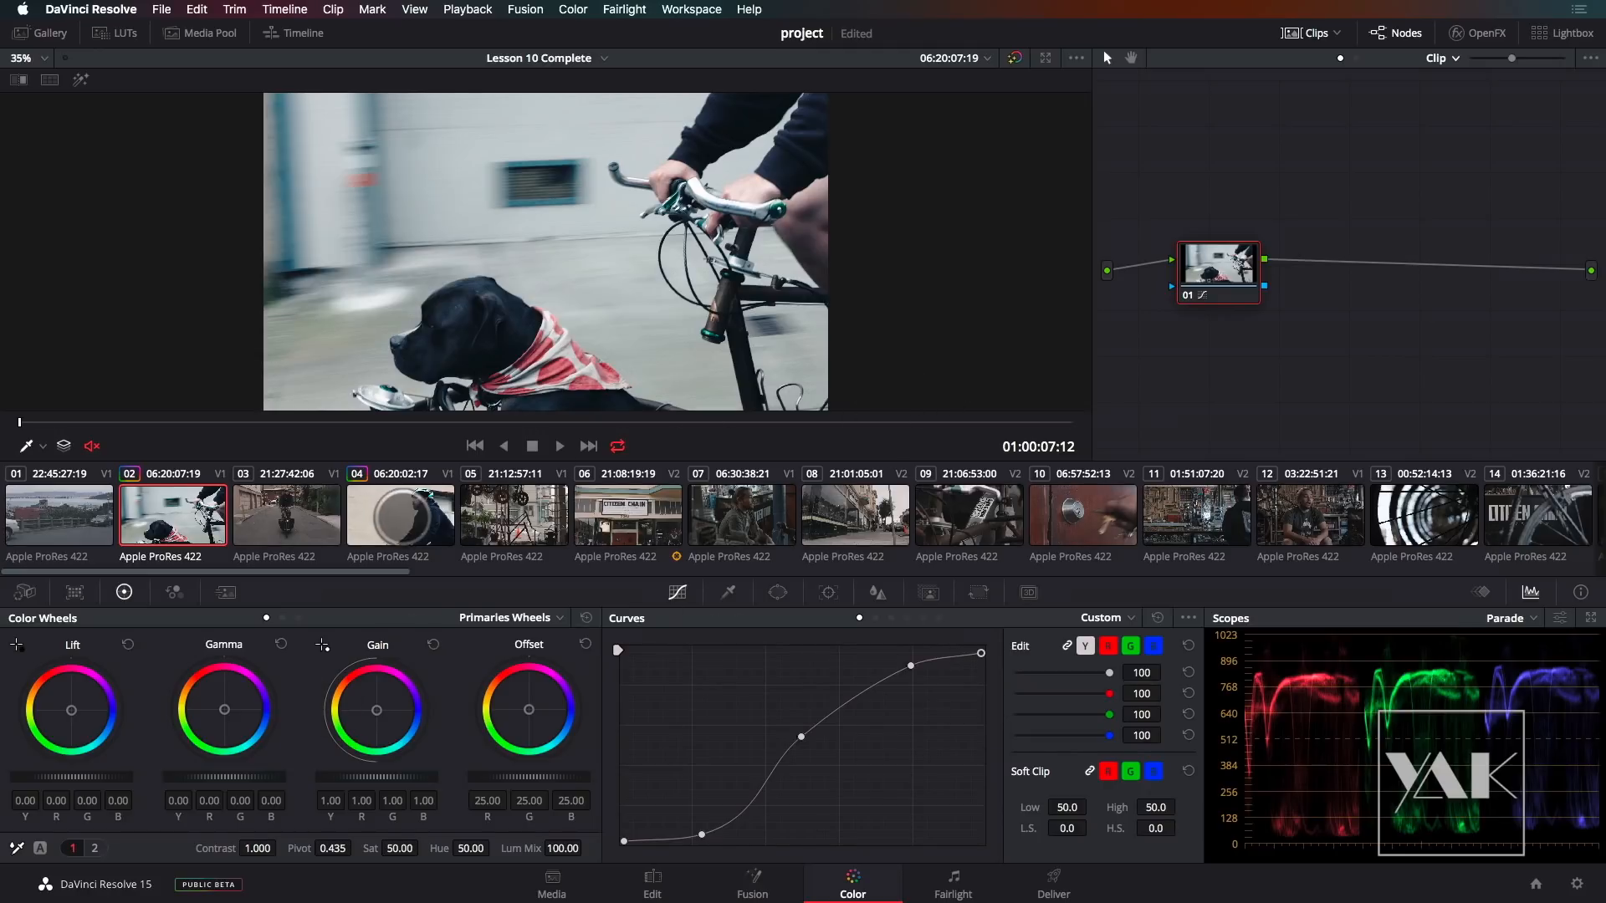
- On clip 04, add a serial node after node 01 and space it farther along the graph
{"action": "left_click", "coordinate": [393, 514]}
{"action": "left_click_drag", "start_coordinate": [1248, 269], "coordinate": [1241, 265]}
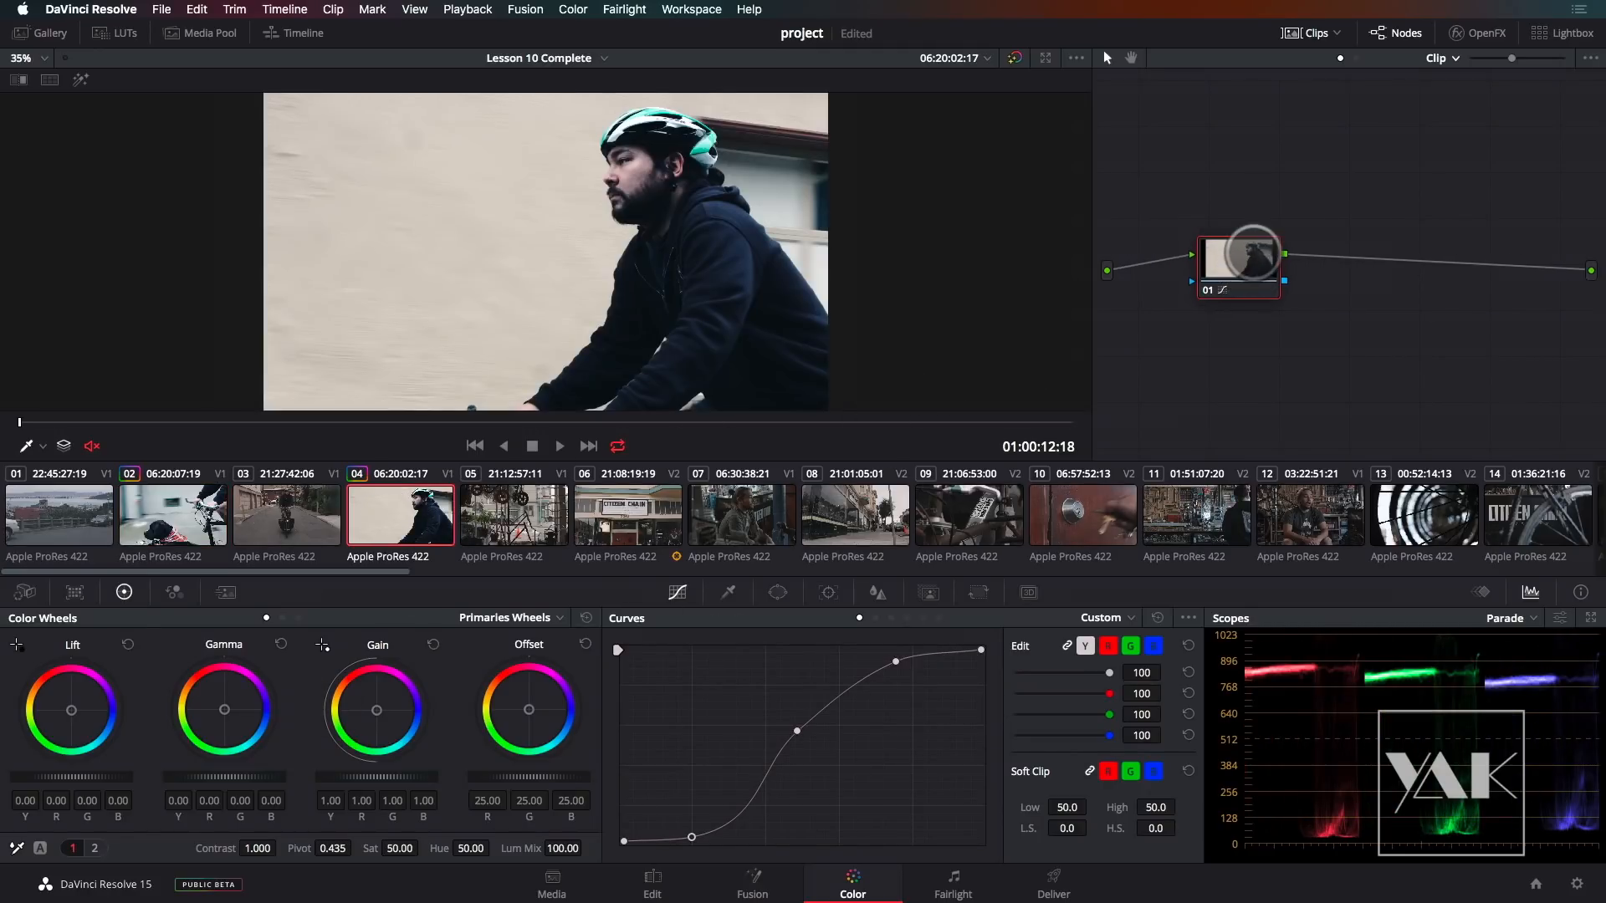
{"action": "key", "text": "alt+s"}
{"action": "left_click_drag", "start_coordinate": [1353, 261], "coordinate": [1395, 257]}
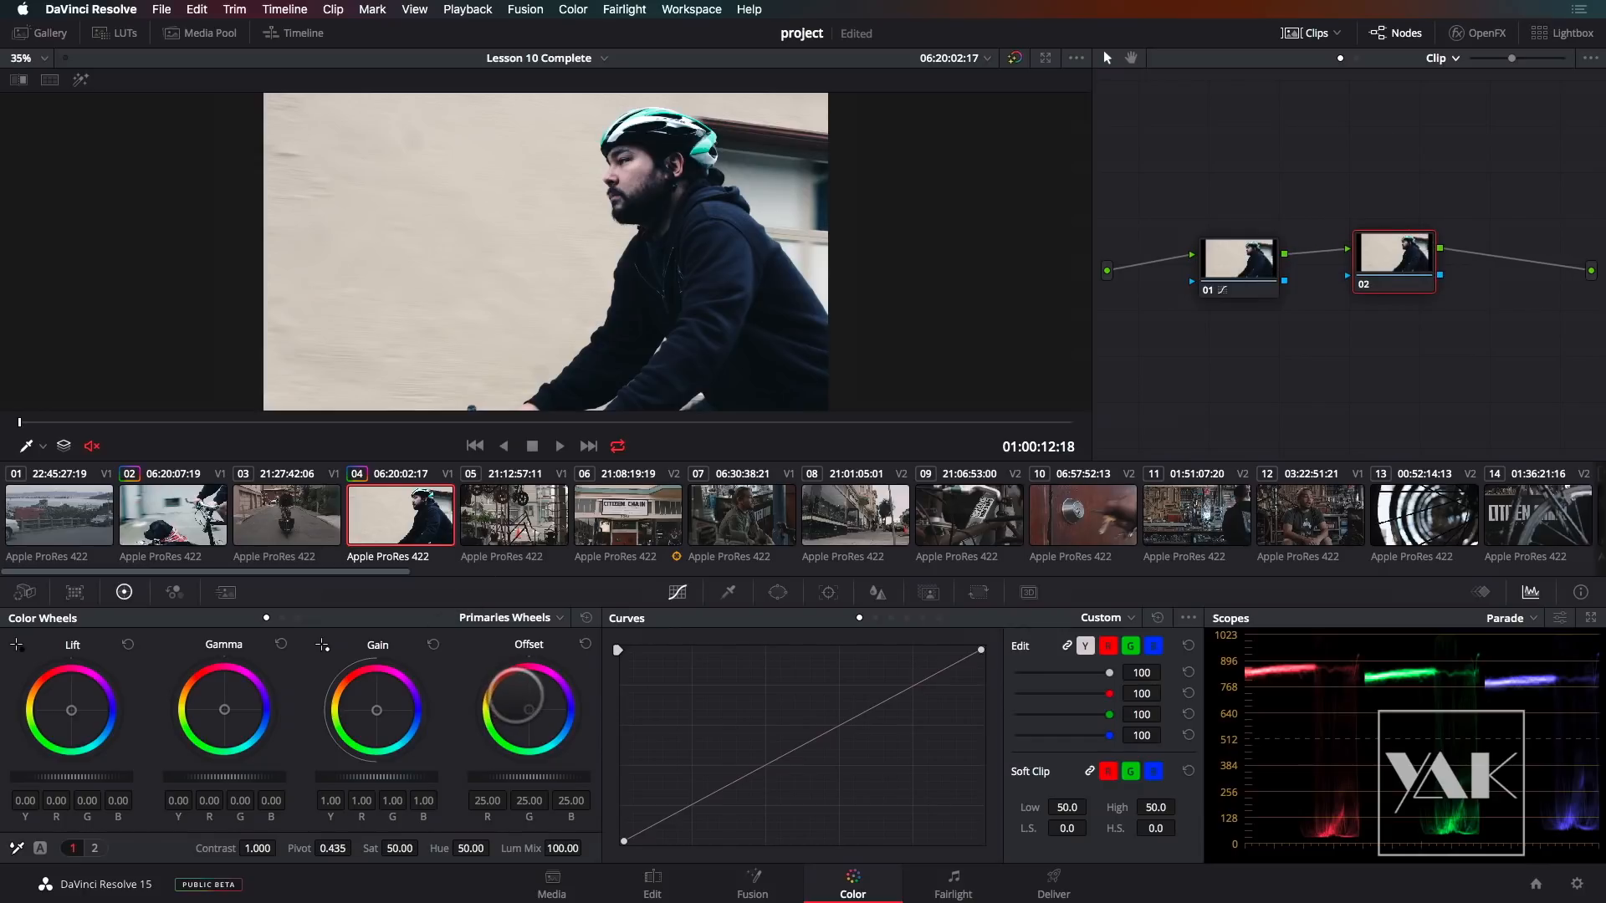
- Warm clip 04's second node with gain at R 1.16, G 0.97, B 0.85 and cool its lift to R -0.09, G 0.01, B 0.11
{"action": "left_click_drag", "start_coordinate": [376, 710], "coordinate": [393, 742]}
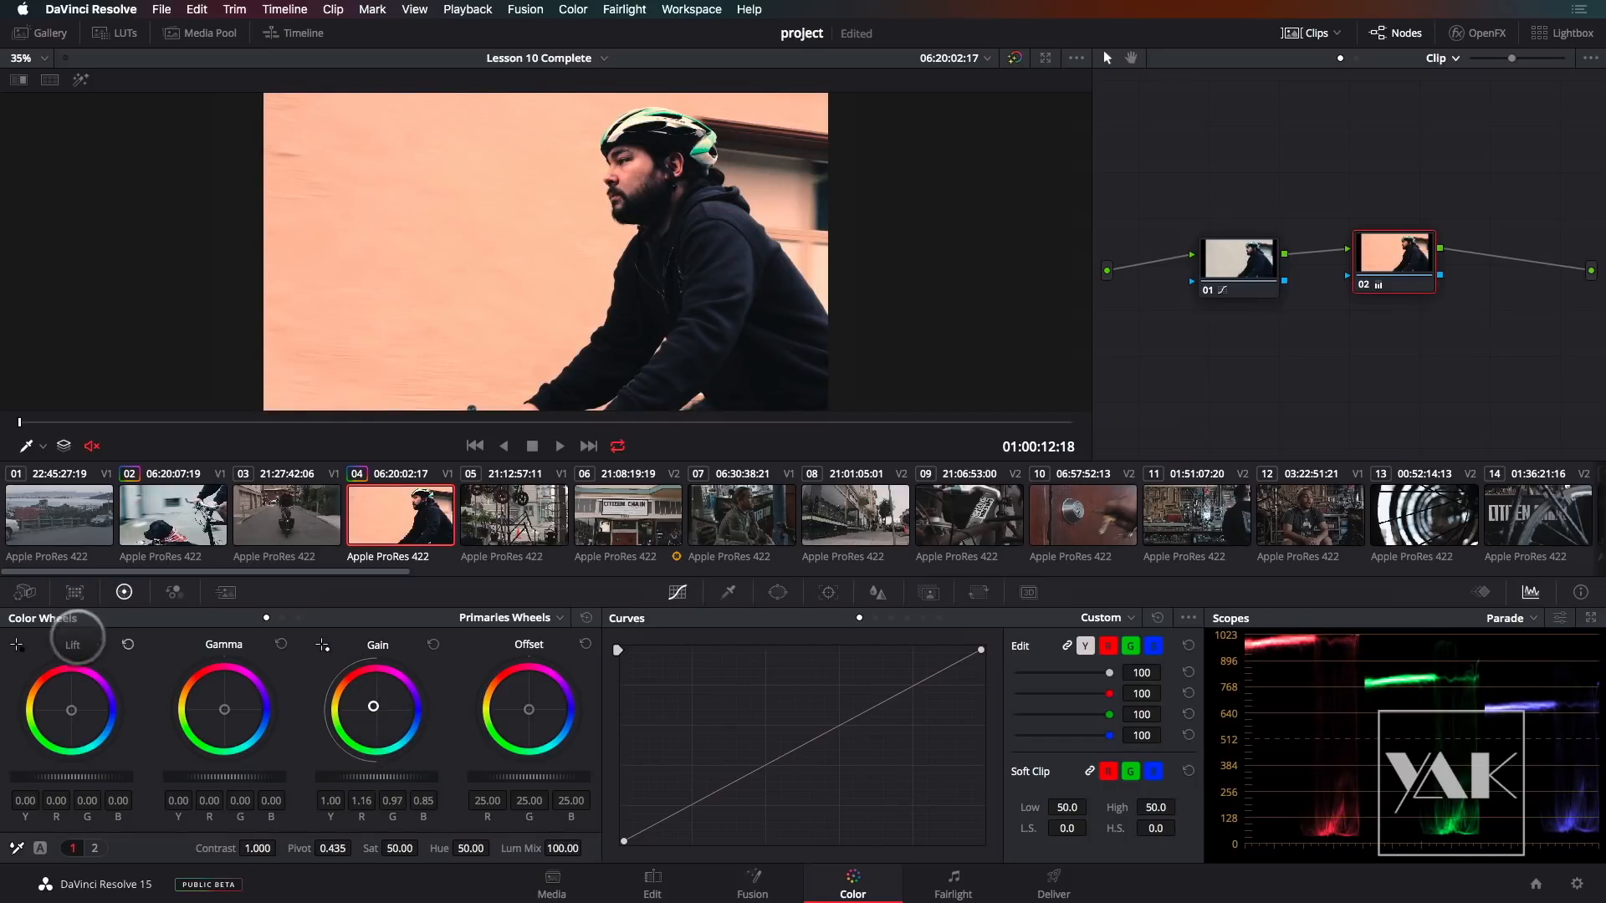
{"action": "left_click_drag", "start_coordinate": [71, 710], "coordinate": [150, 788]}
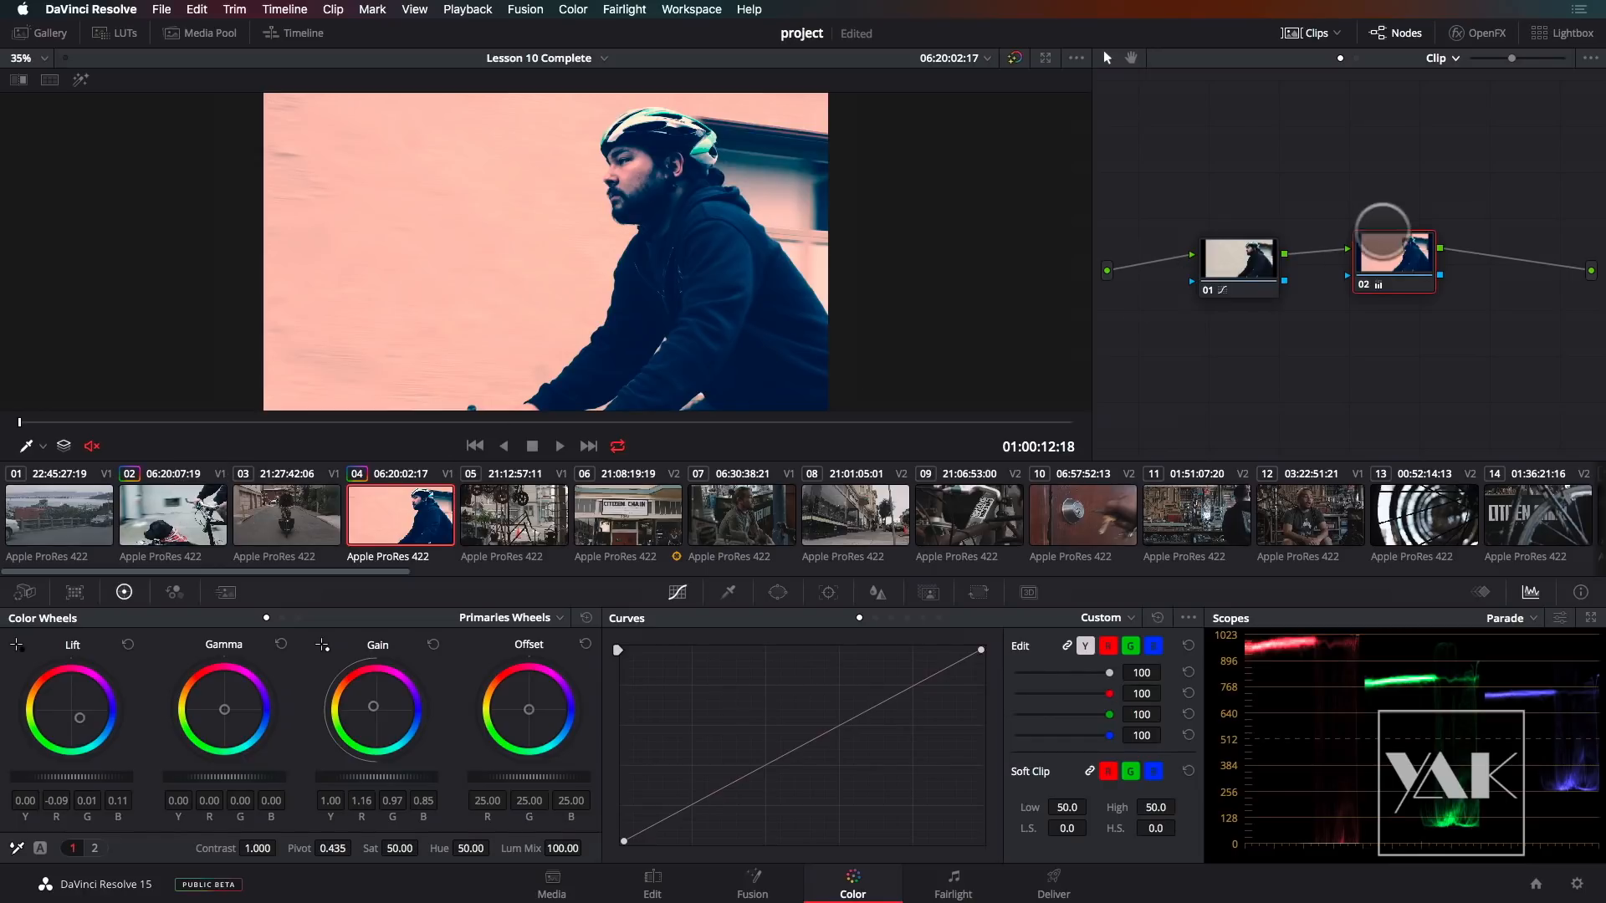
- Save clip 04's color-balanced second node as a shared node
{"action": "left_click_drag", "start_coordinate": [1401, 254], "coordinate": [1409, 259]}
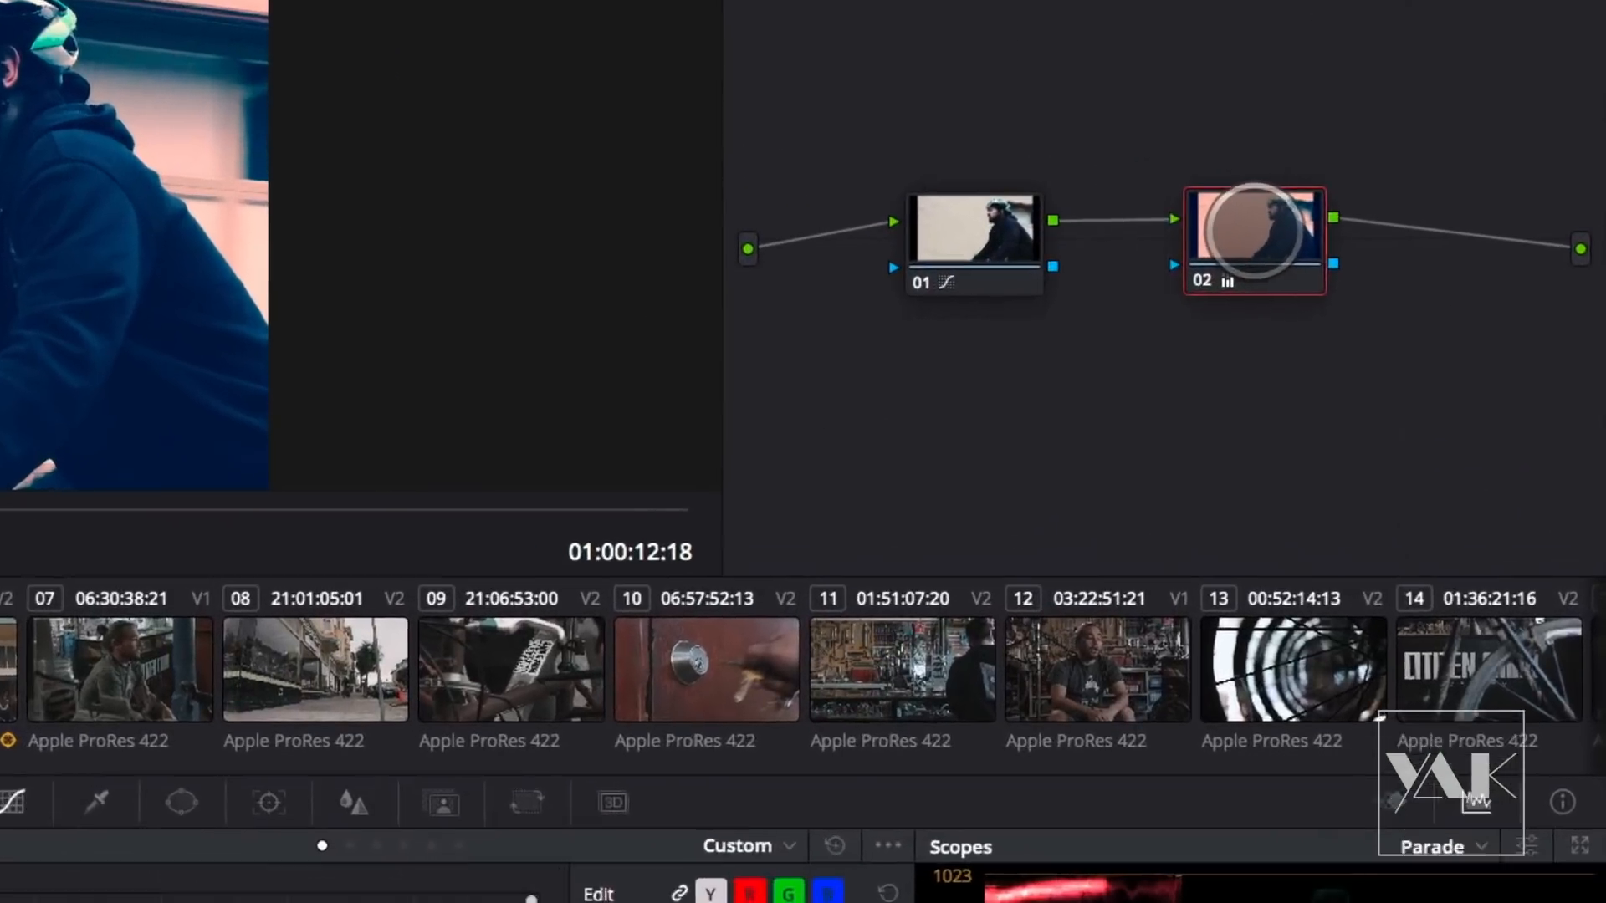
{"action": "right_click", "coordinate": [1406, 259]}
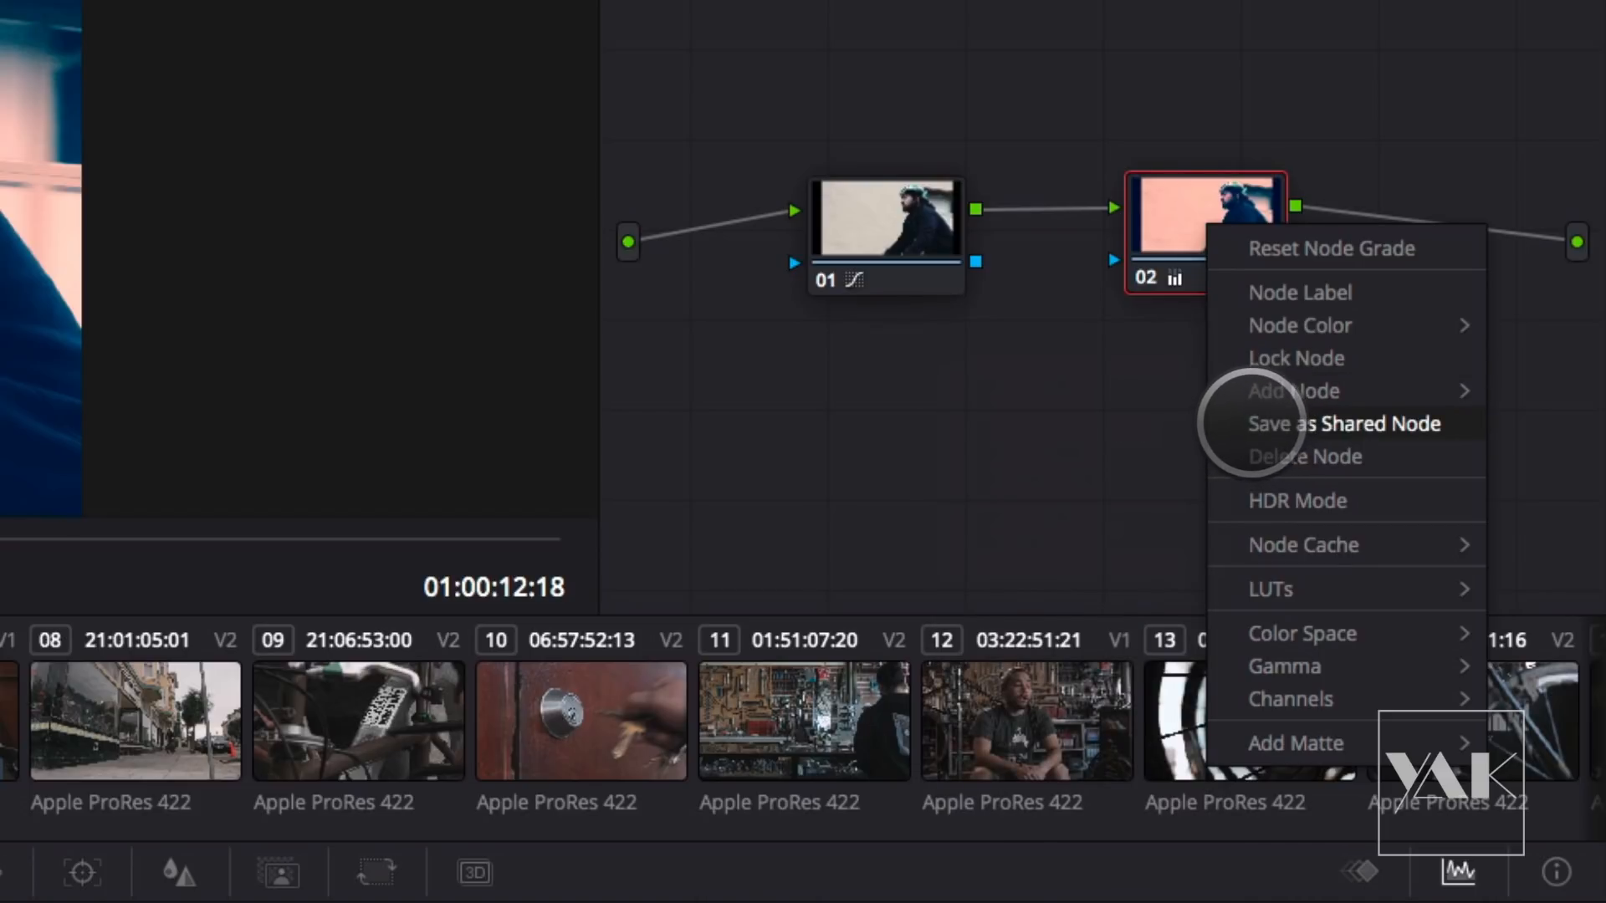
{"action": "left_click", "coordinate": [1246, 423]}
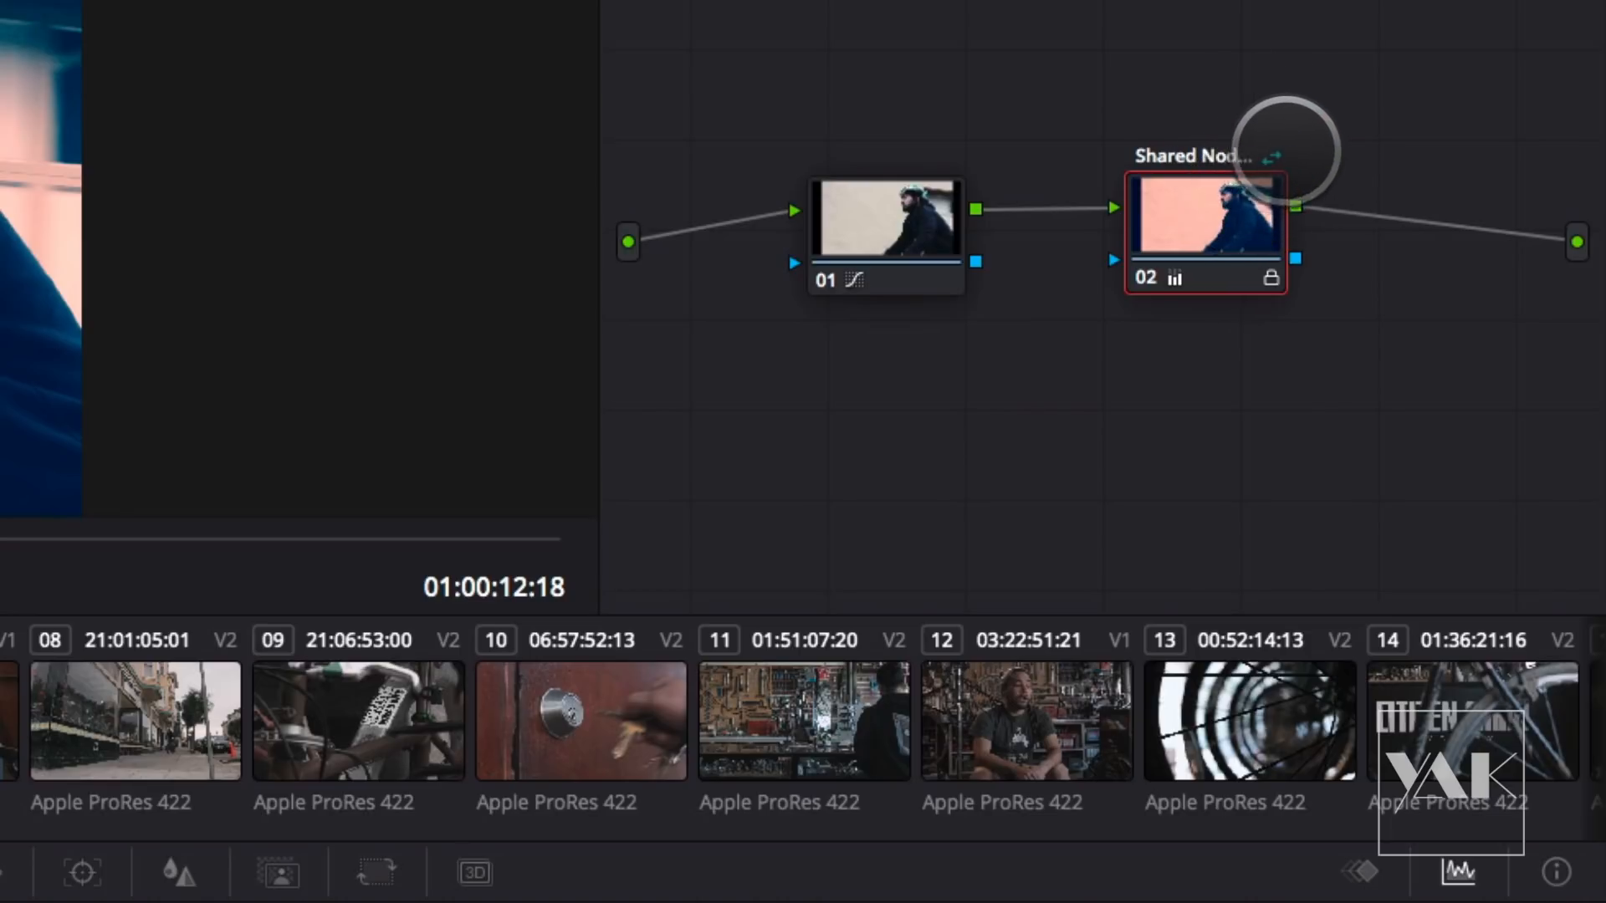
- Try pasting a copy of clip 04's shared node onto a new serial node on clip 02, and delete that node again
{"action": "left_click_drag", "start_coordinate": [1210, 218], "coordinate": [1215, 214]}
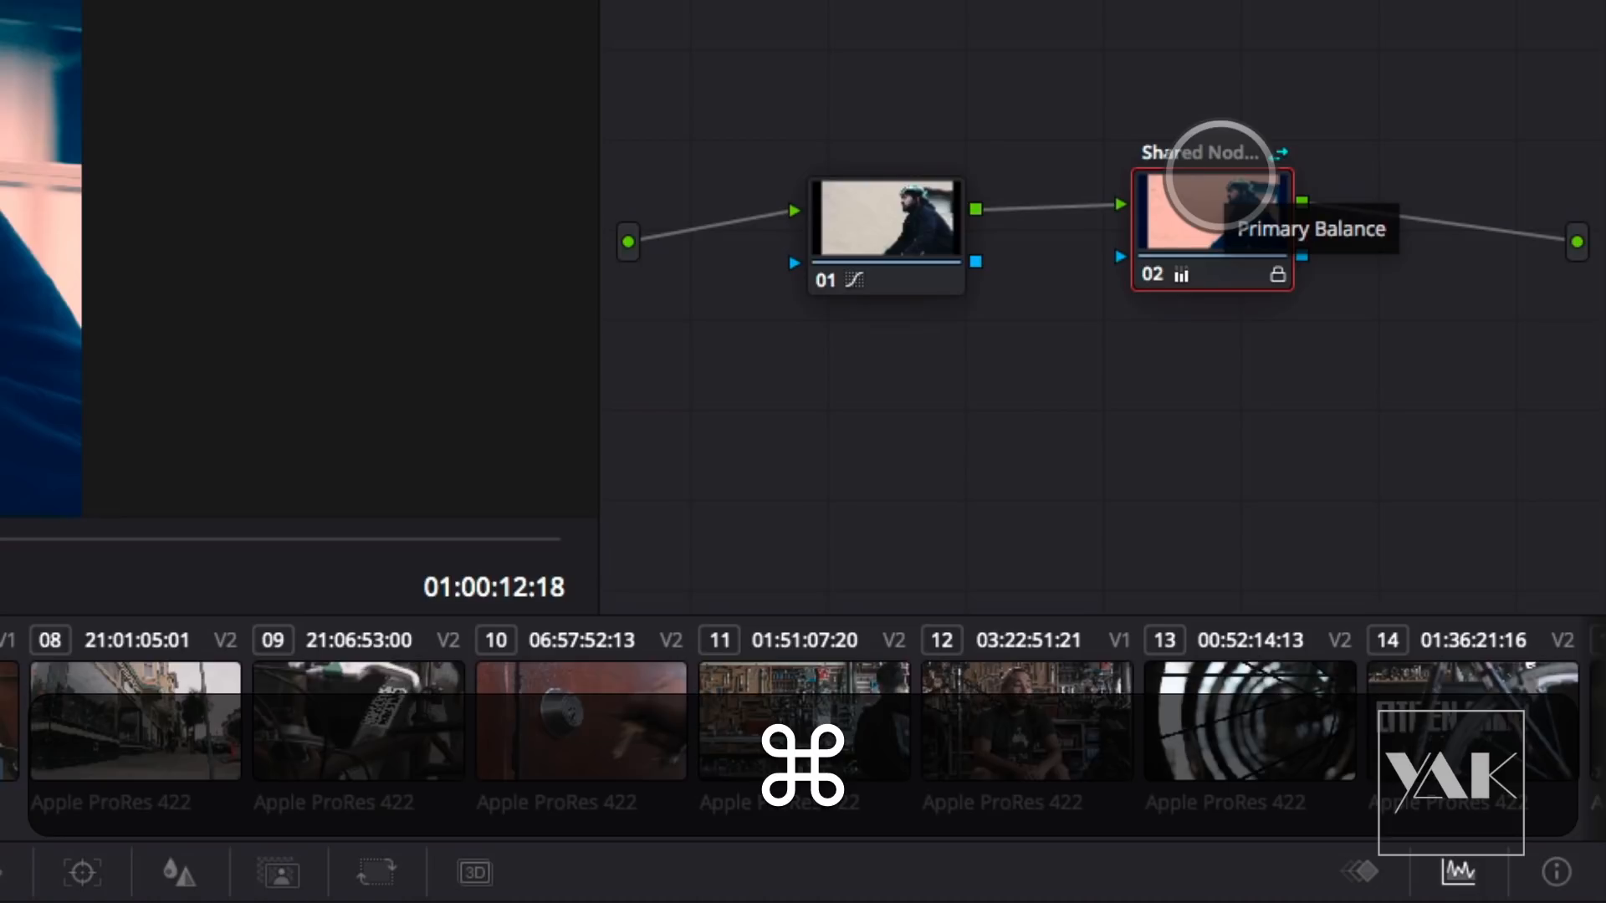
{"action": "key", "text": "super+c"}
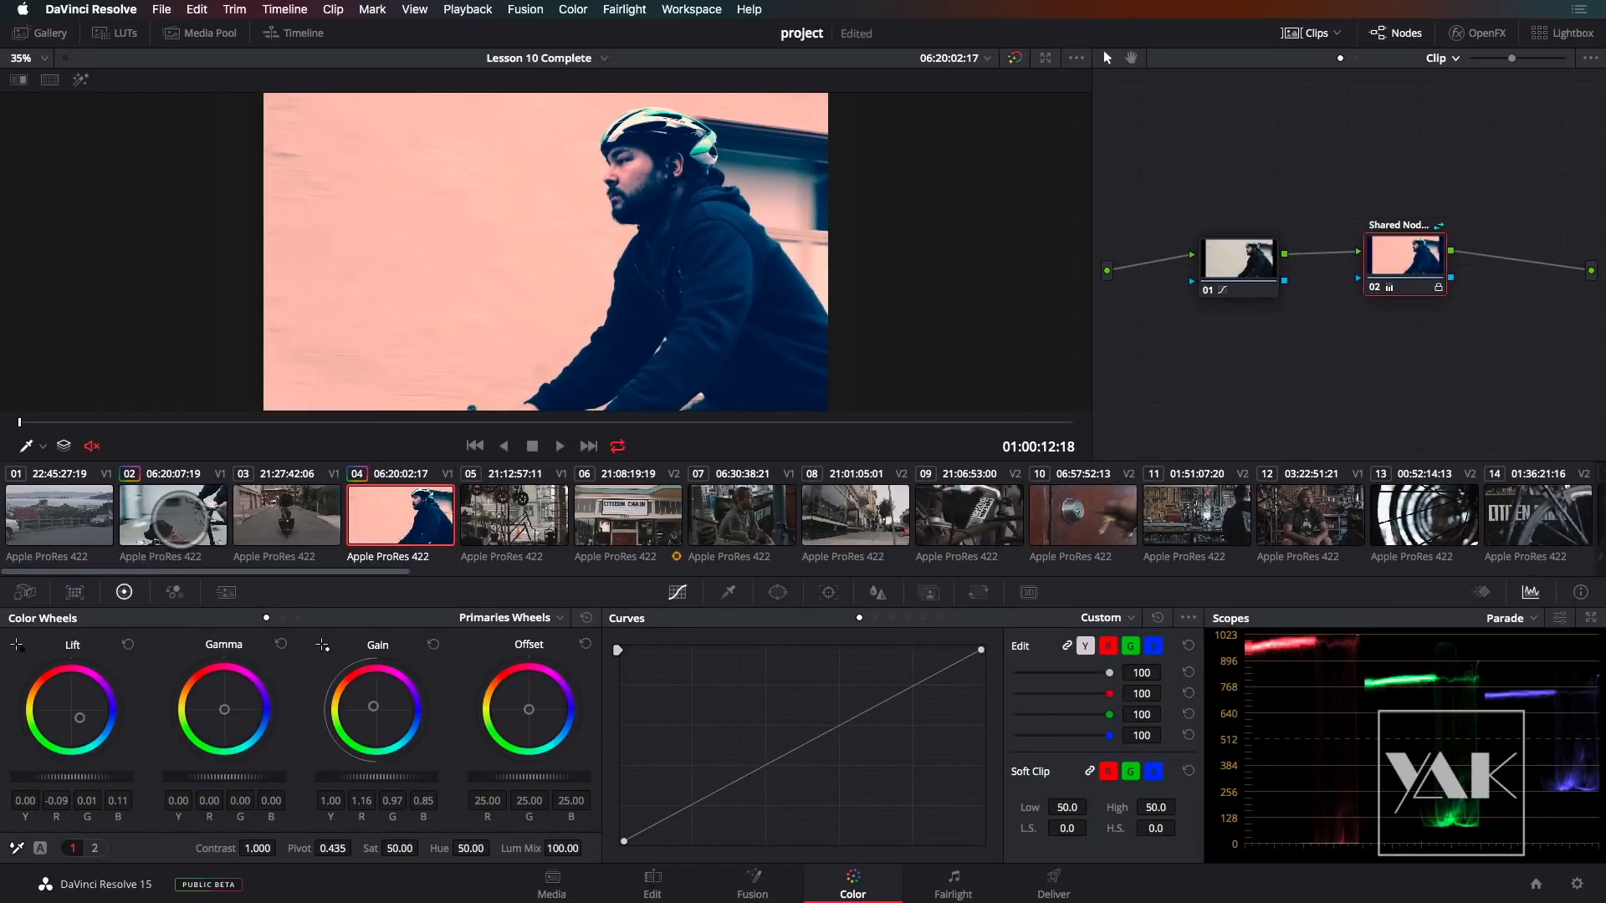
{"action": "left_click", "coordinate": [176, 515]}
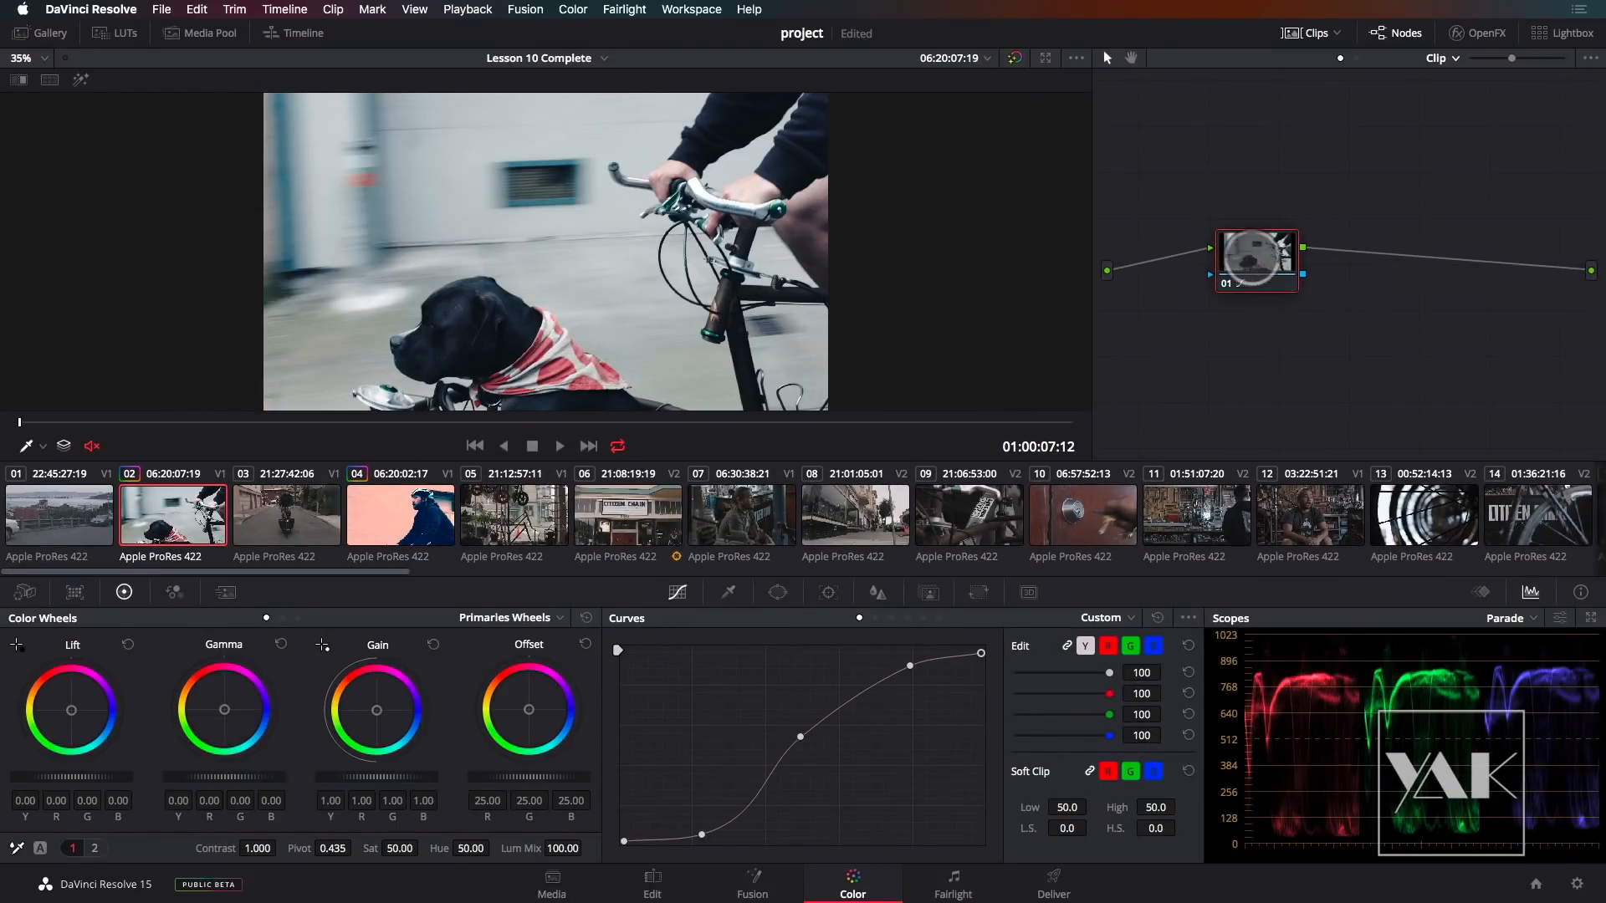
{"action": "key", "text": "alt+s"}
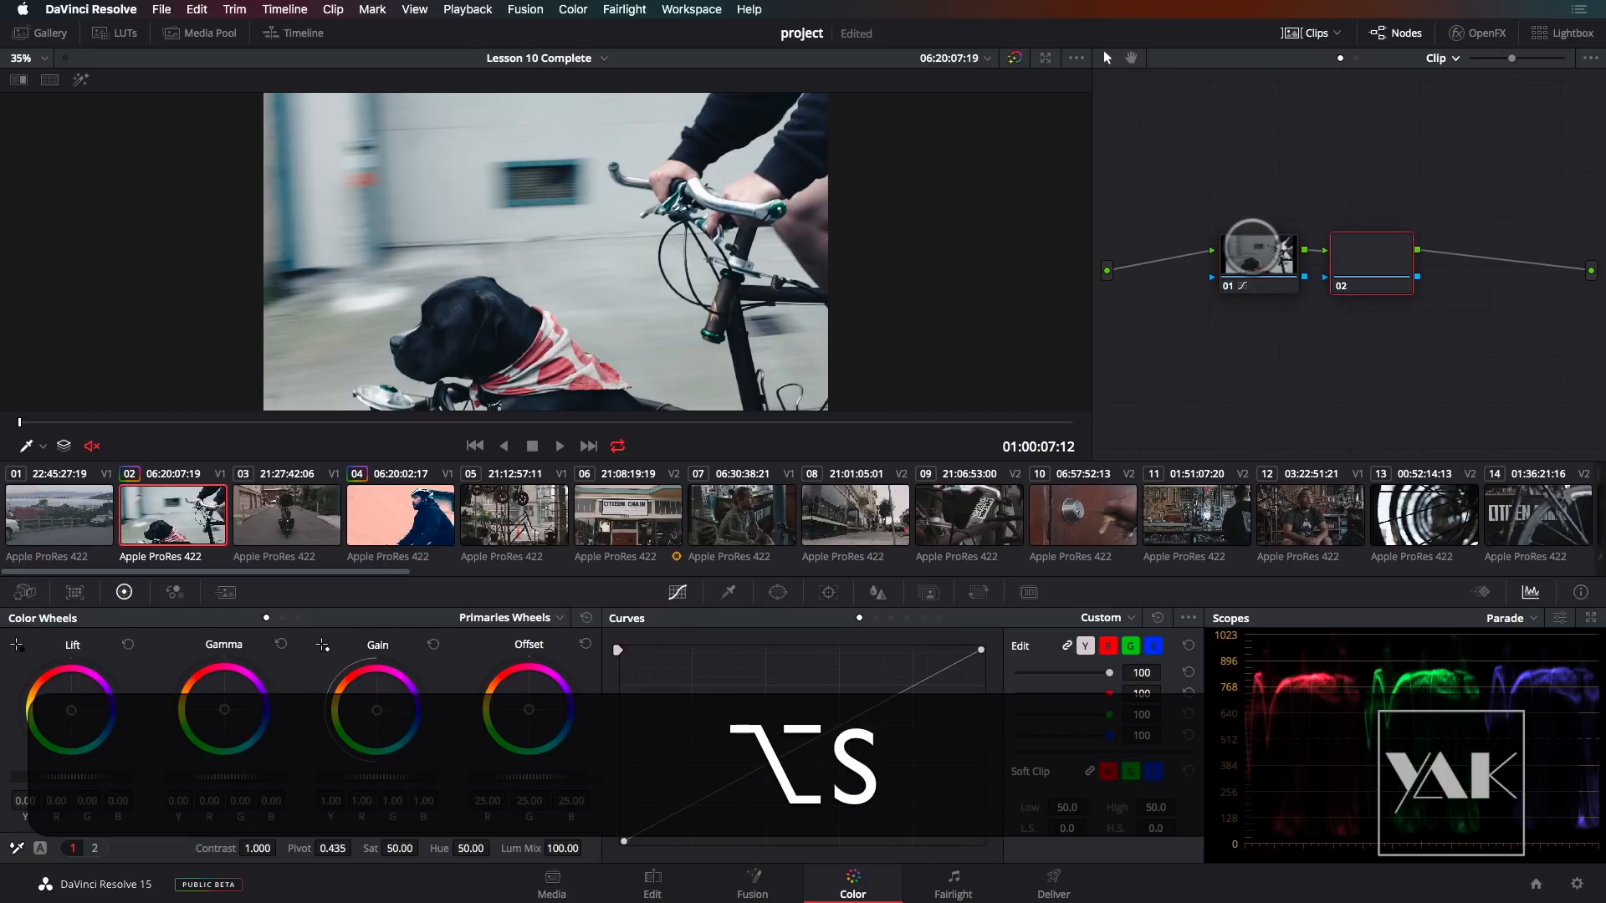
{"action": "left_click_drag", "start_coordinate": [1371, 253], "coordinate": [1416, 255]}
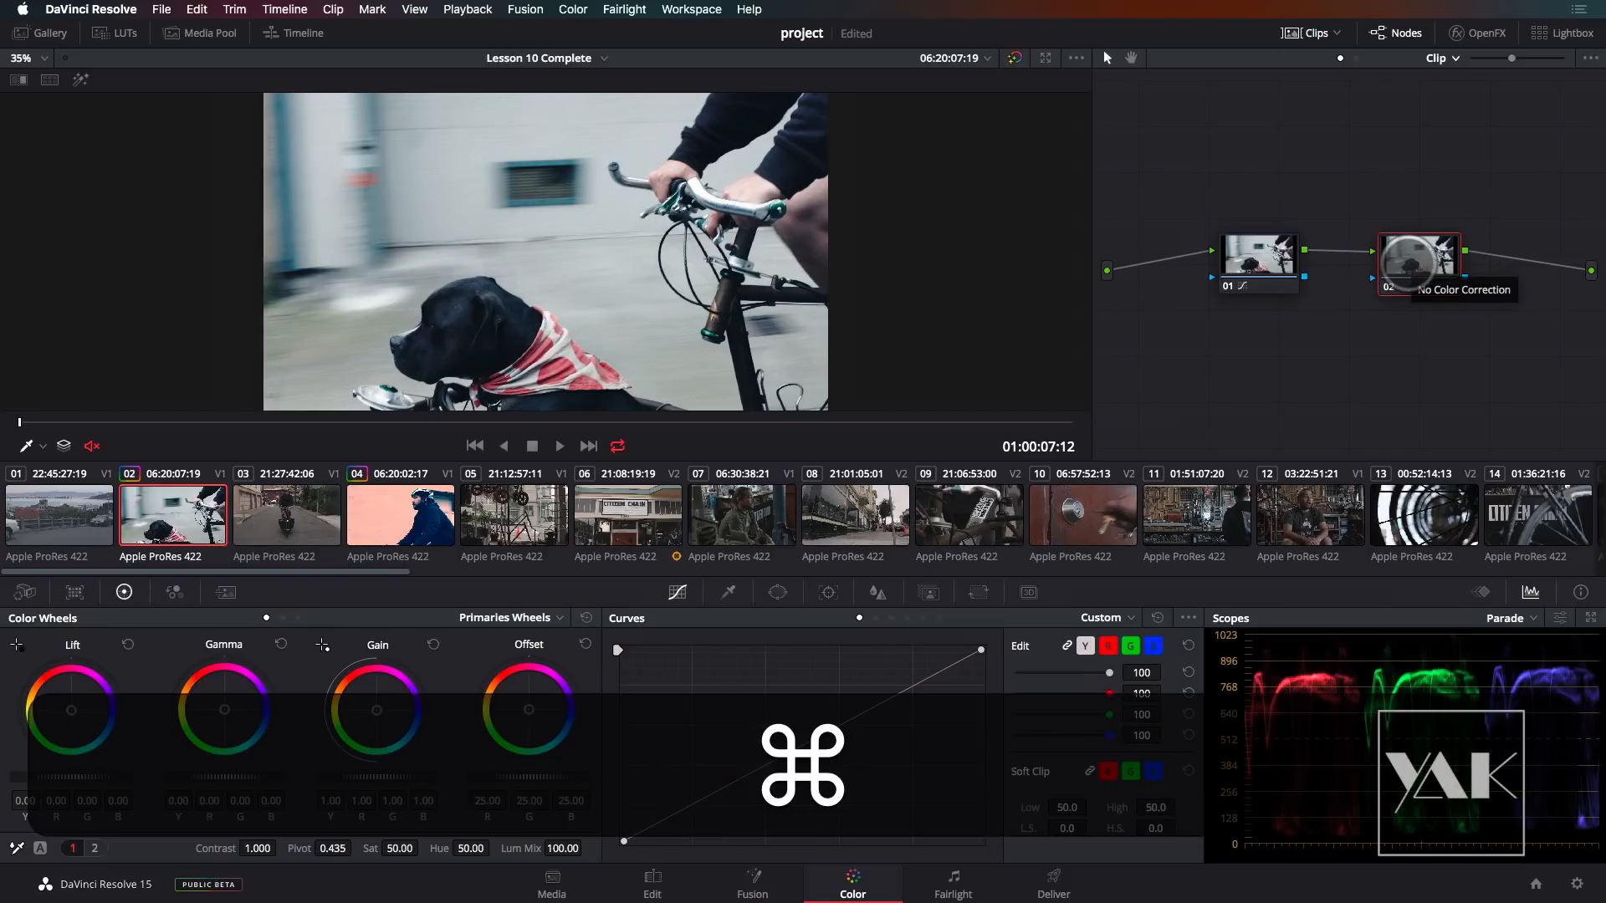
{"action": "key", "text": "super+v"}
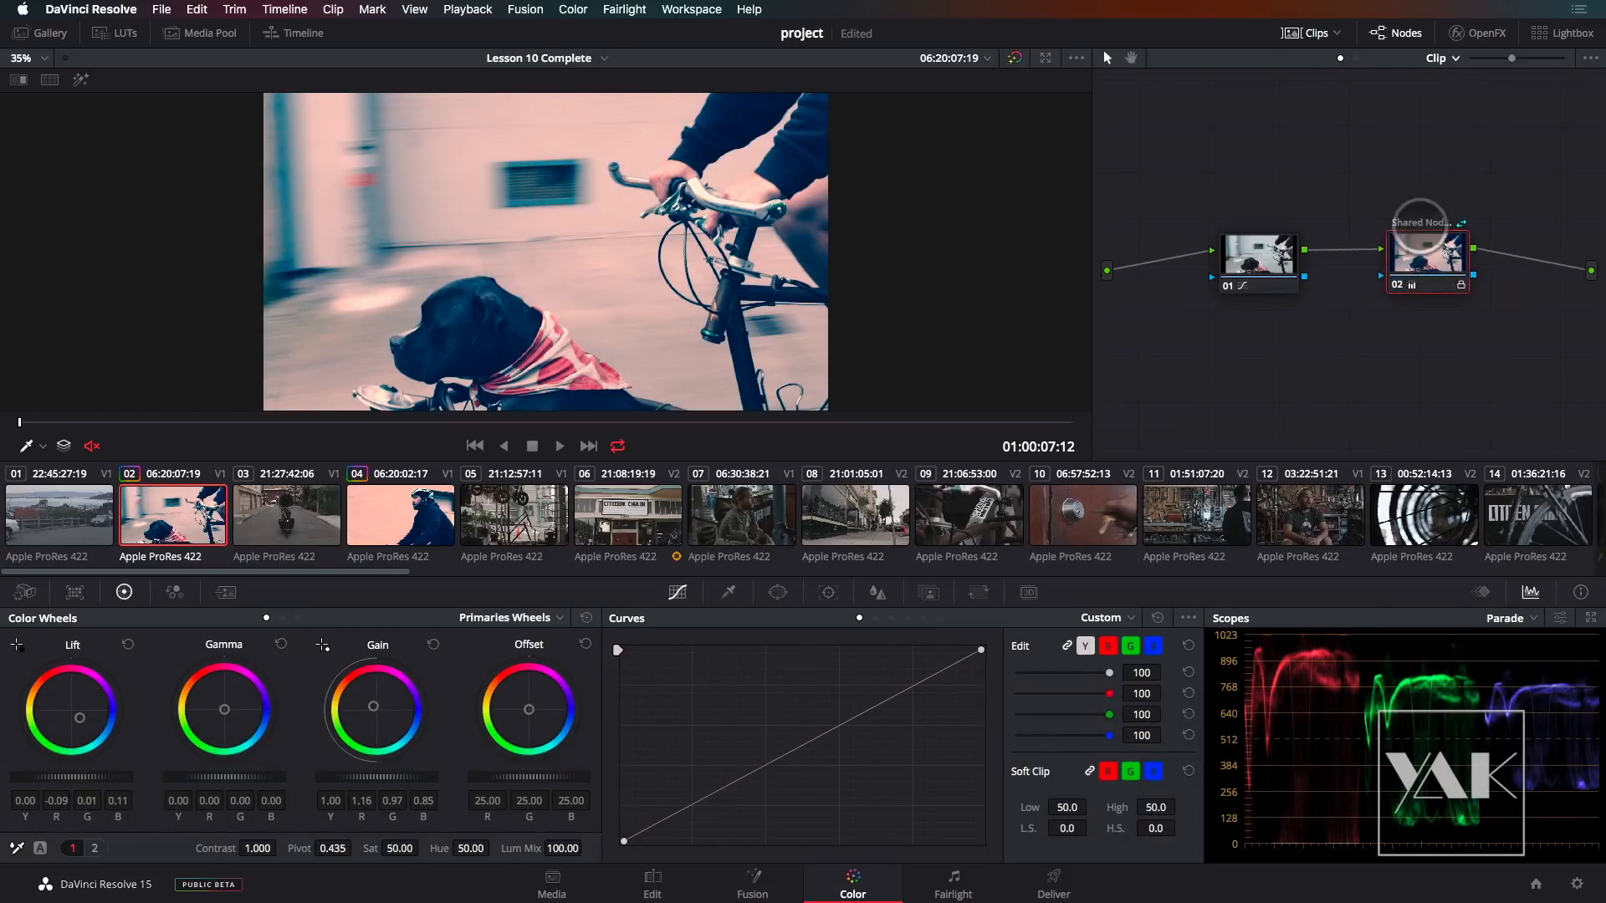
{"action": "left_click_drag", "start_coordinate": [1423, 264], "coordinate": [1412, 266]}
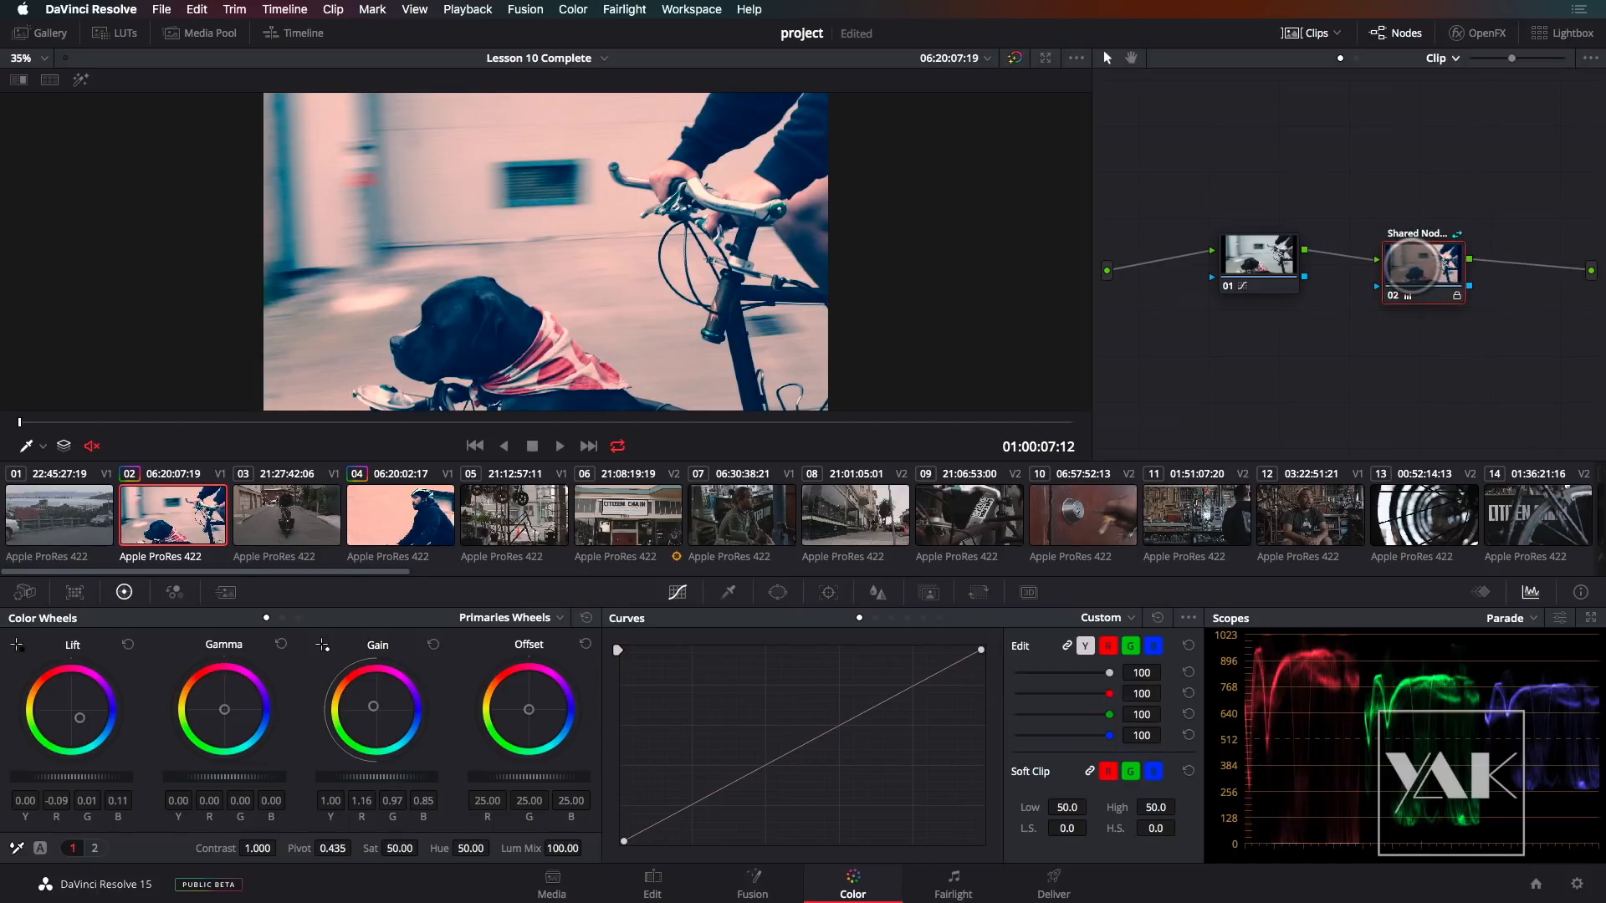
{"action": "key", "text": "BackSpace"}
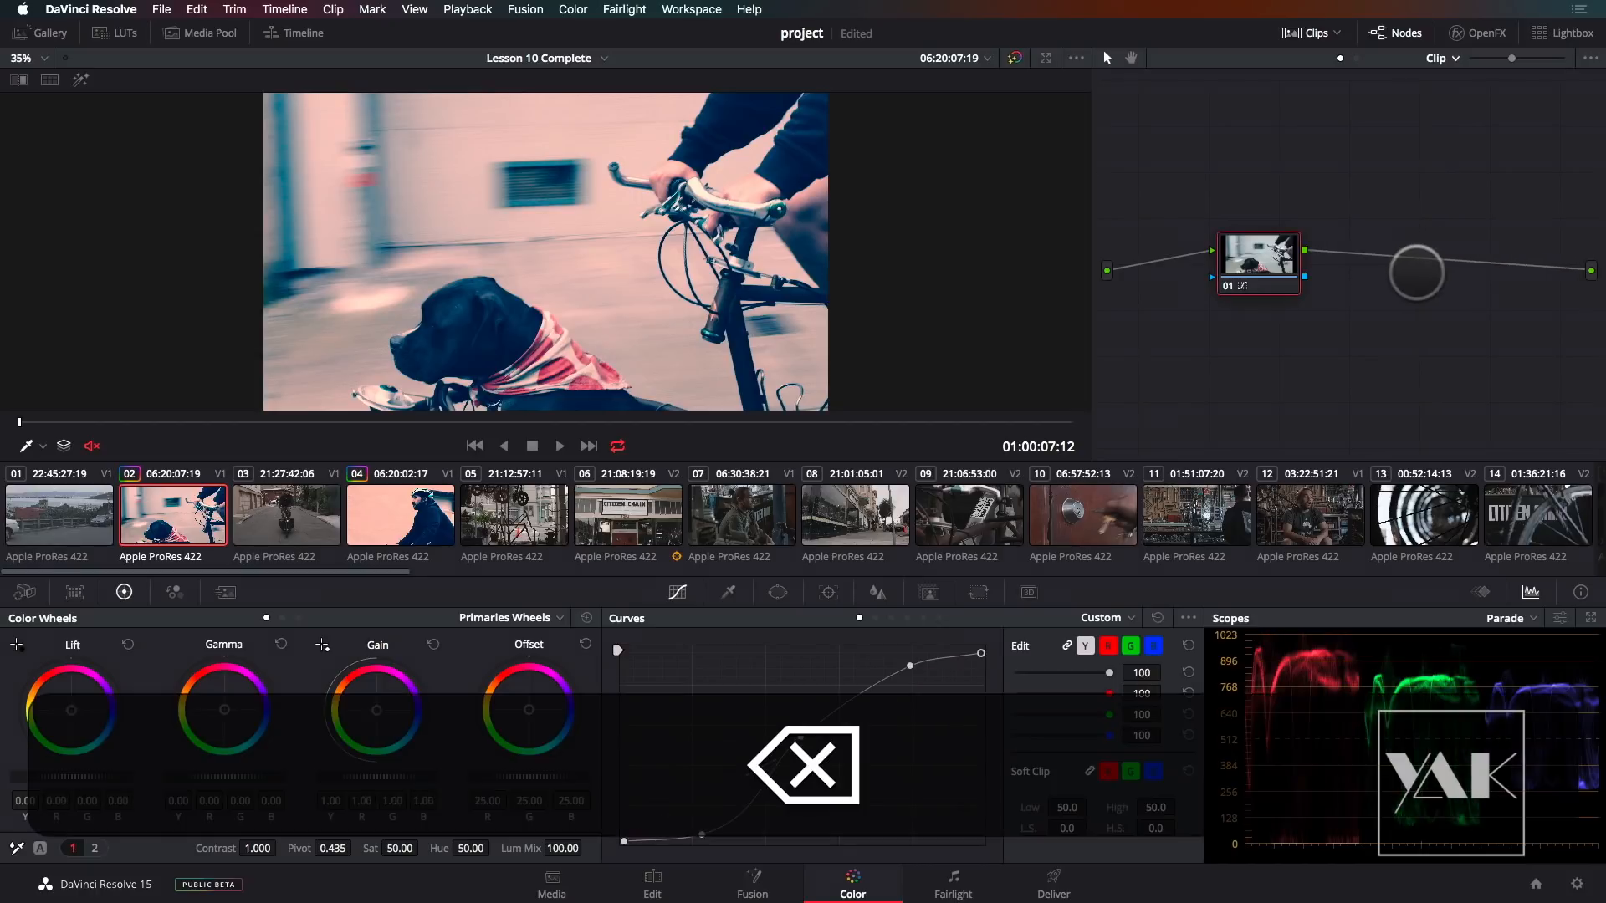
- On clip 02, add Shared Node 1 after node 01 and space it farther along the graph
{"action": "left_click", "coordinate": [1265, 264]}
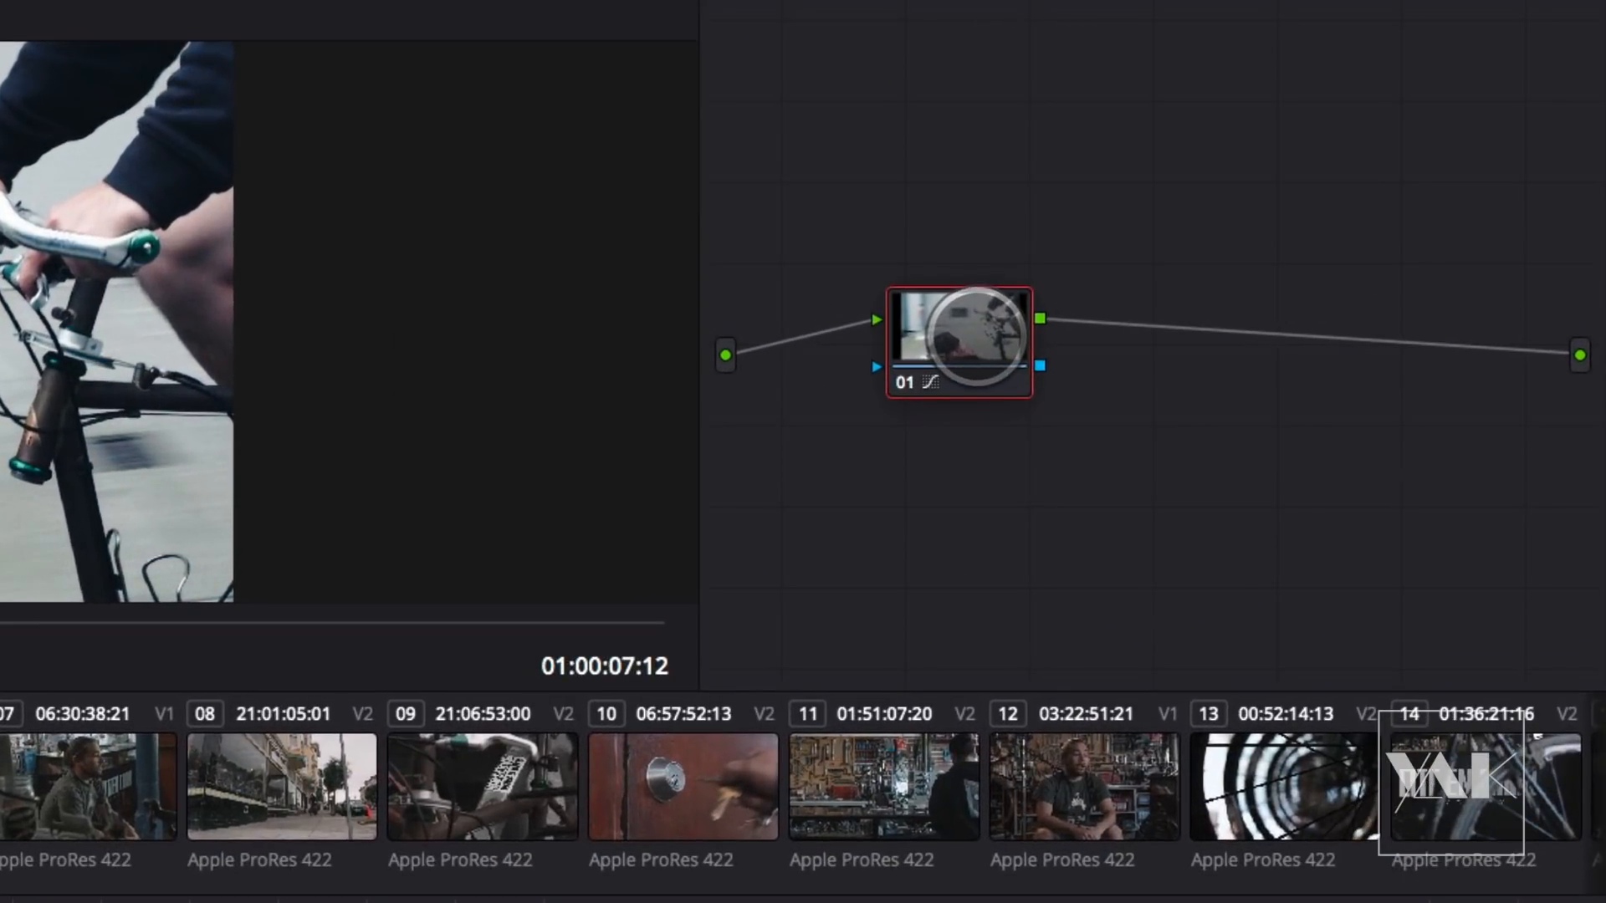
{"action": "right_click", "coordinate": [1082, 307]}
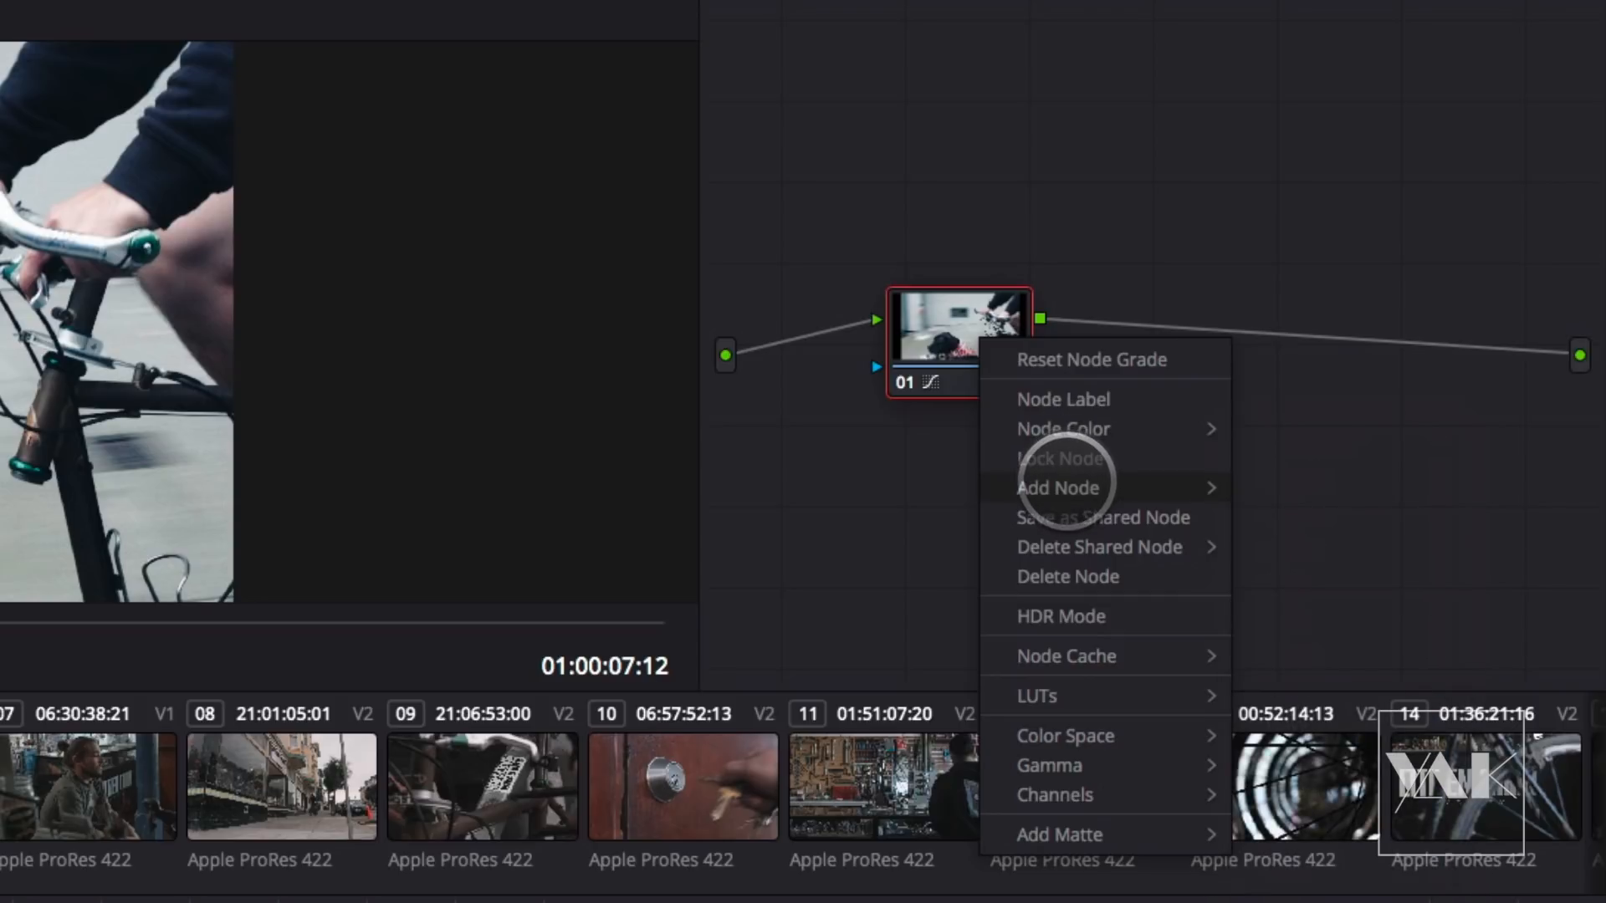
{"action": "mouse_move", "coordinate": [1104, 478]}
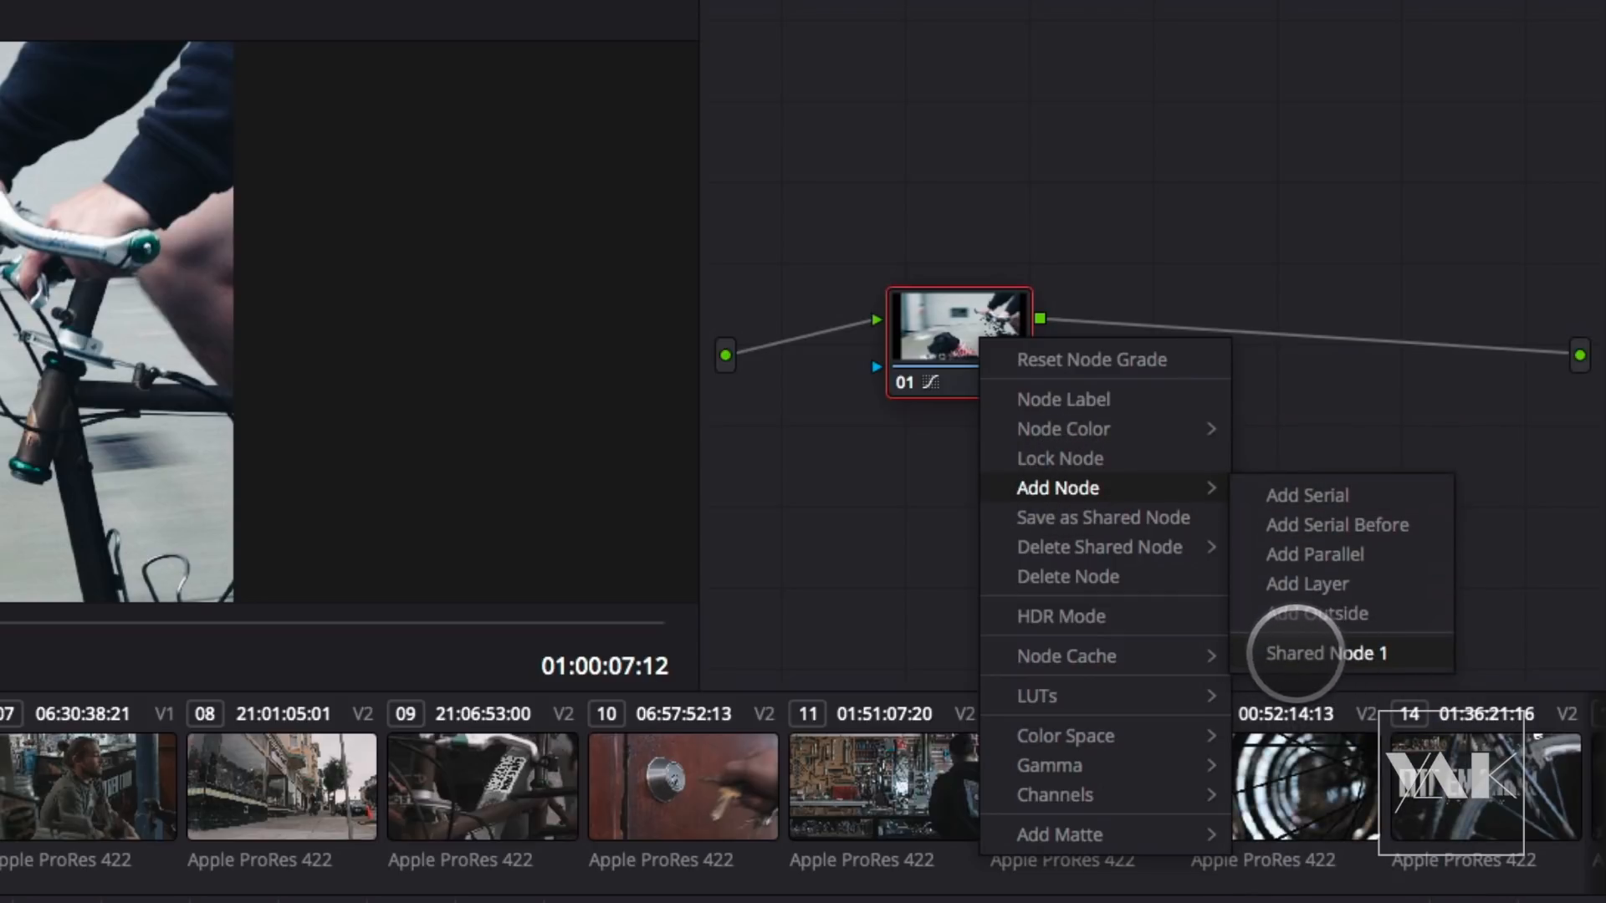
{"action": "left_click", "coordinate": [1292, 653]}
{"action": "left_click_drag", "start_coordinate": [1213, 330], "coordinate": [1253, 336]}
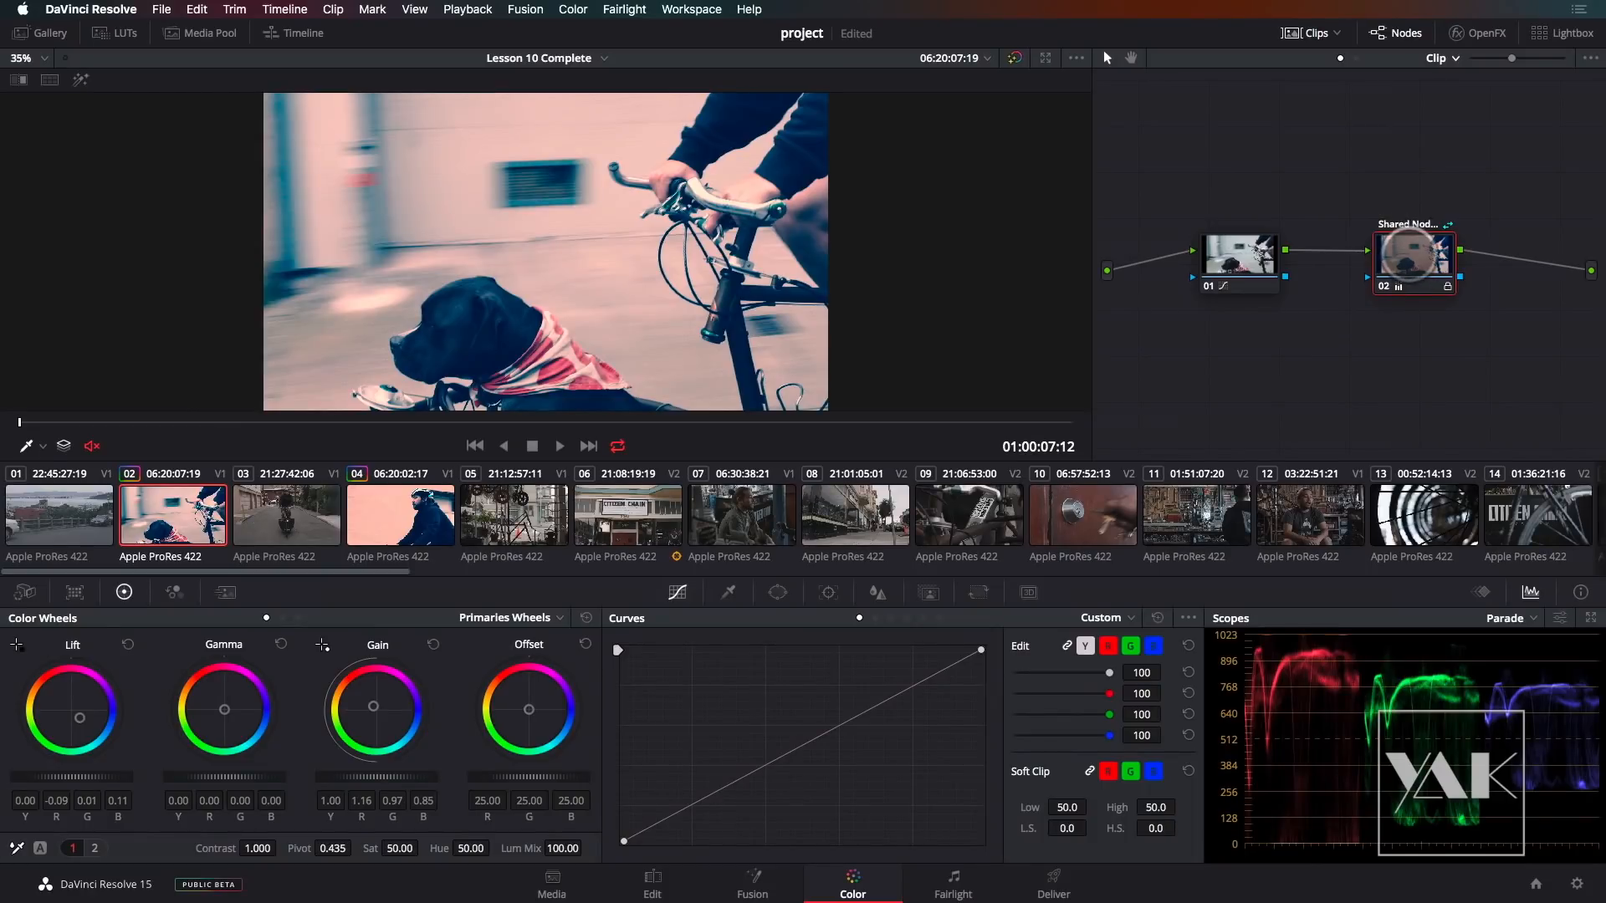
{"action": "left_click_drag", "start_coordinate": [1401, 253], "coordinate": [1402, 255]}
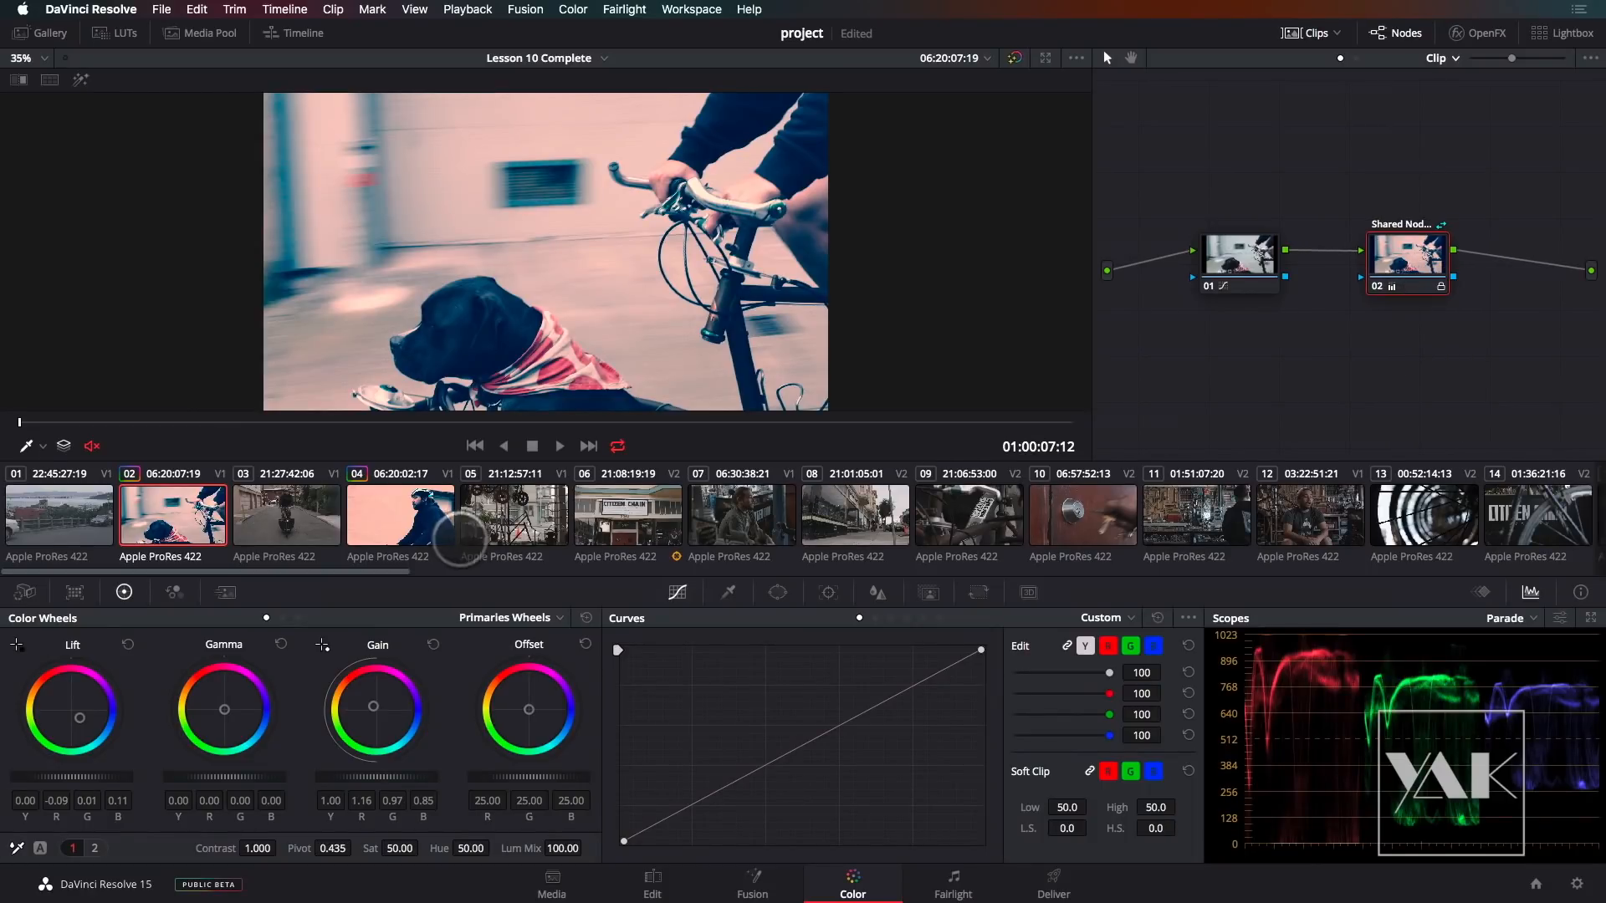
- Compare the shared look on clips 02 and 04, and unlock the shared node from clip 04
{"action": "left_click", "coordinate": [450, 533]}
{"action": "left_click_drag", "start_coordinate": [1408, 259], "coordinate": [1412, 260]}
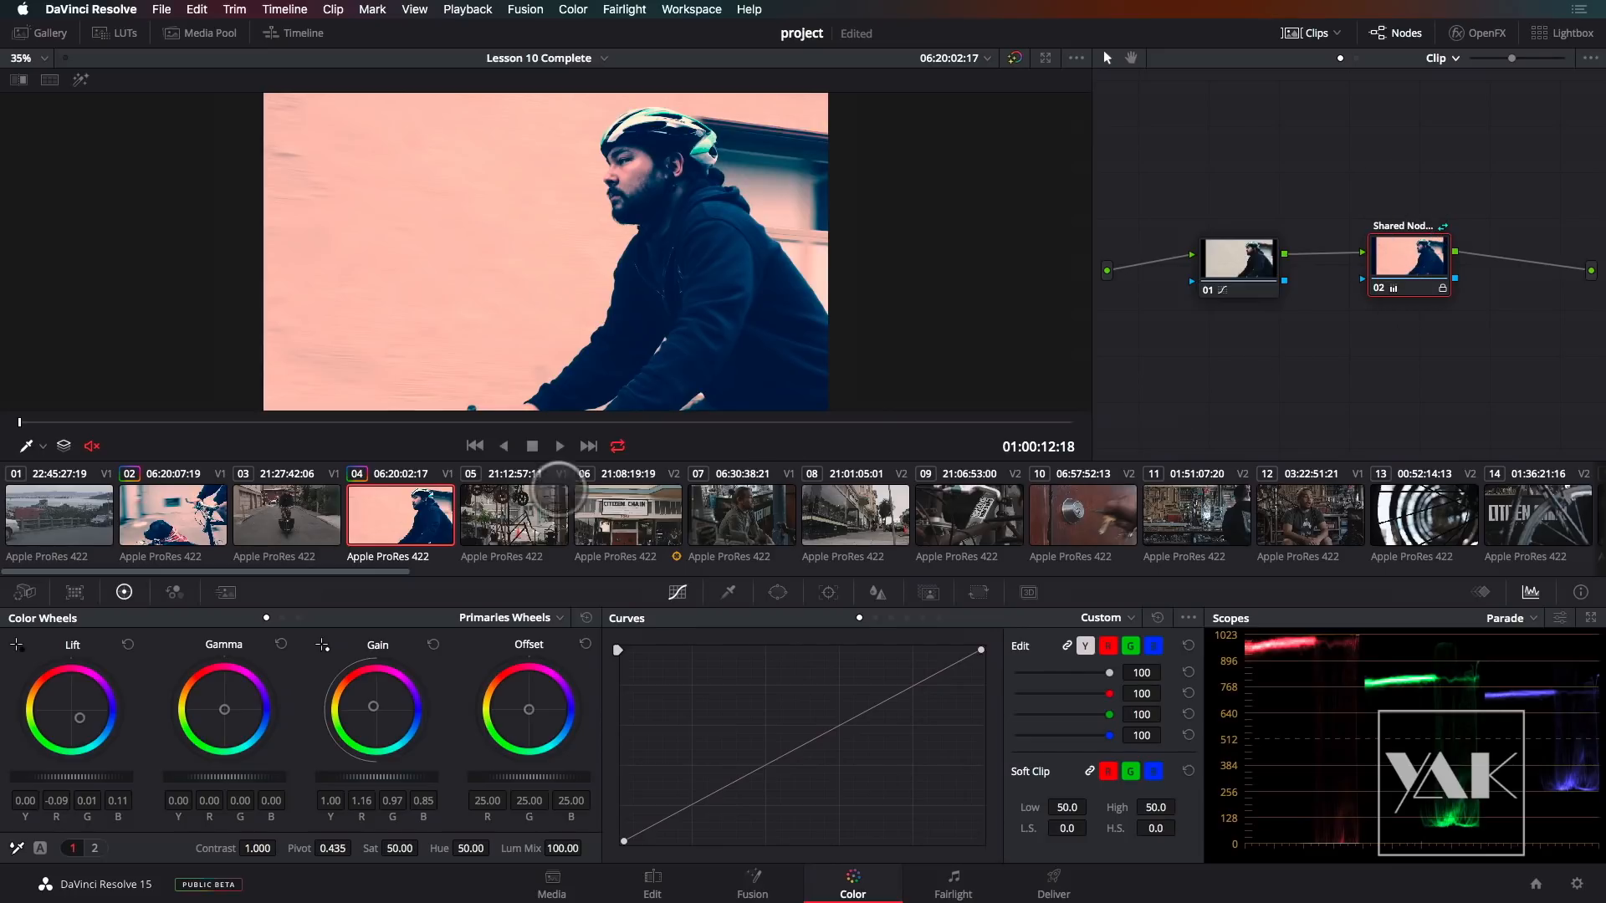
{"action": "left_click", "coordinate": [173, 513]}
{"action": "left_click", "coordinate": [403, 522]}
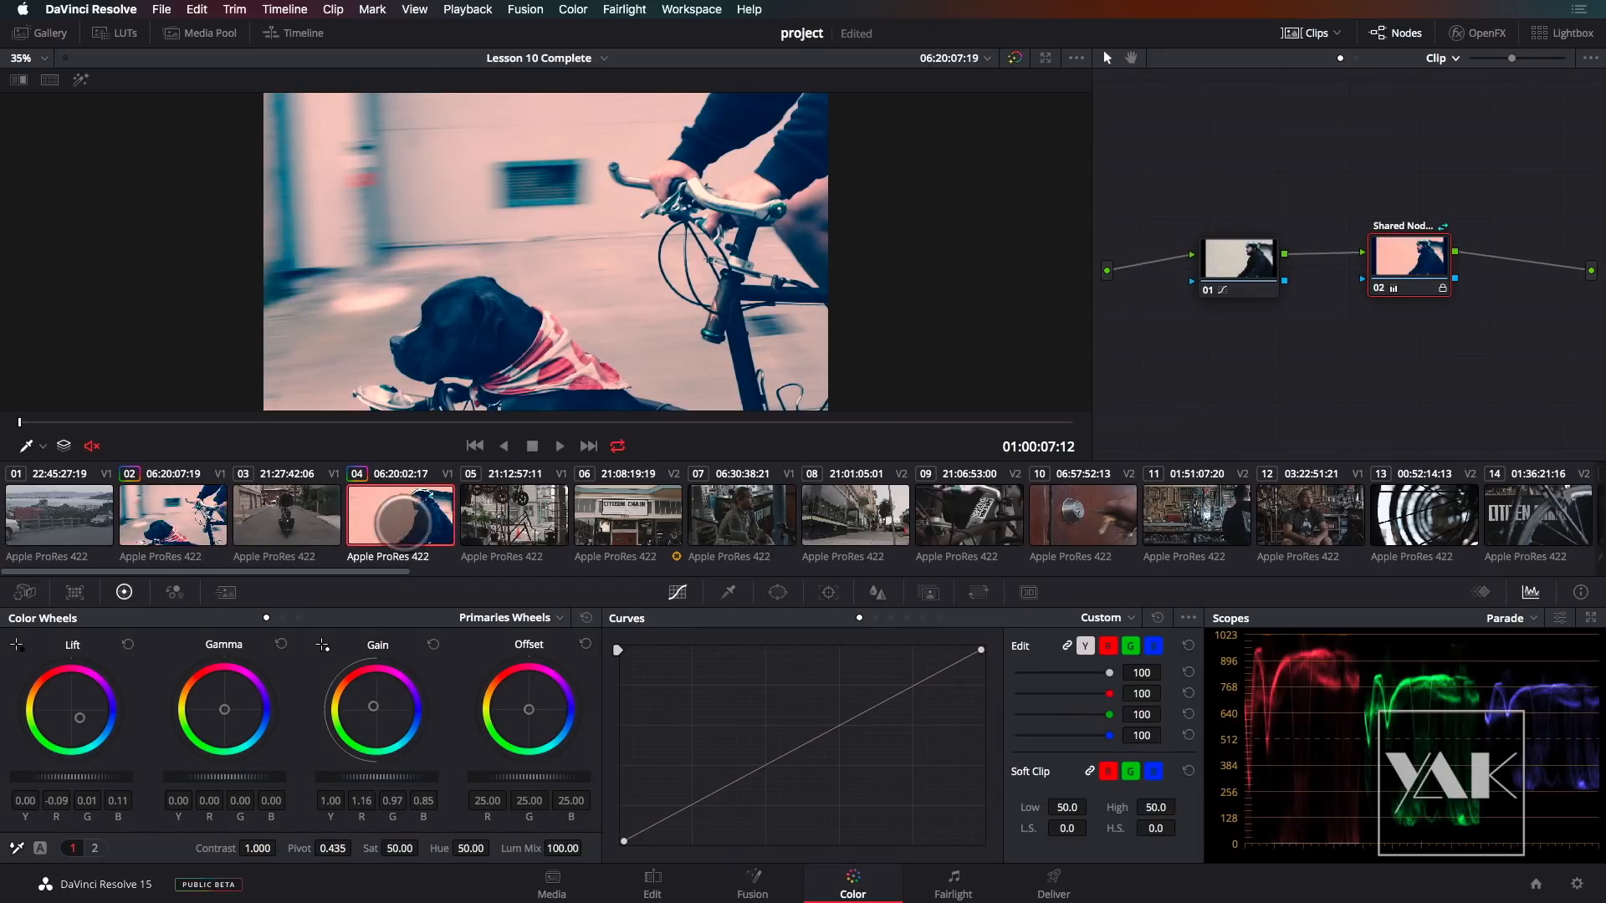
{"action": "right_click", "coordinate": [1421, 255]}
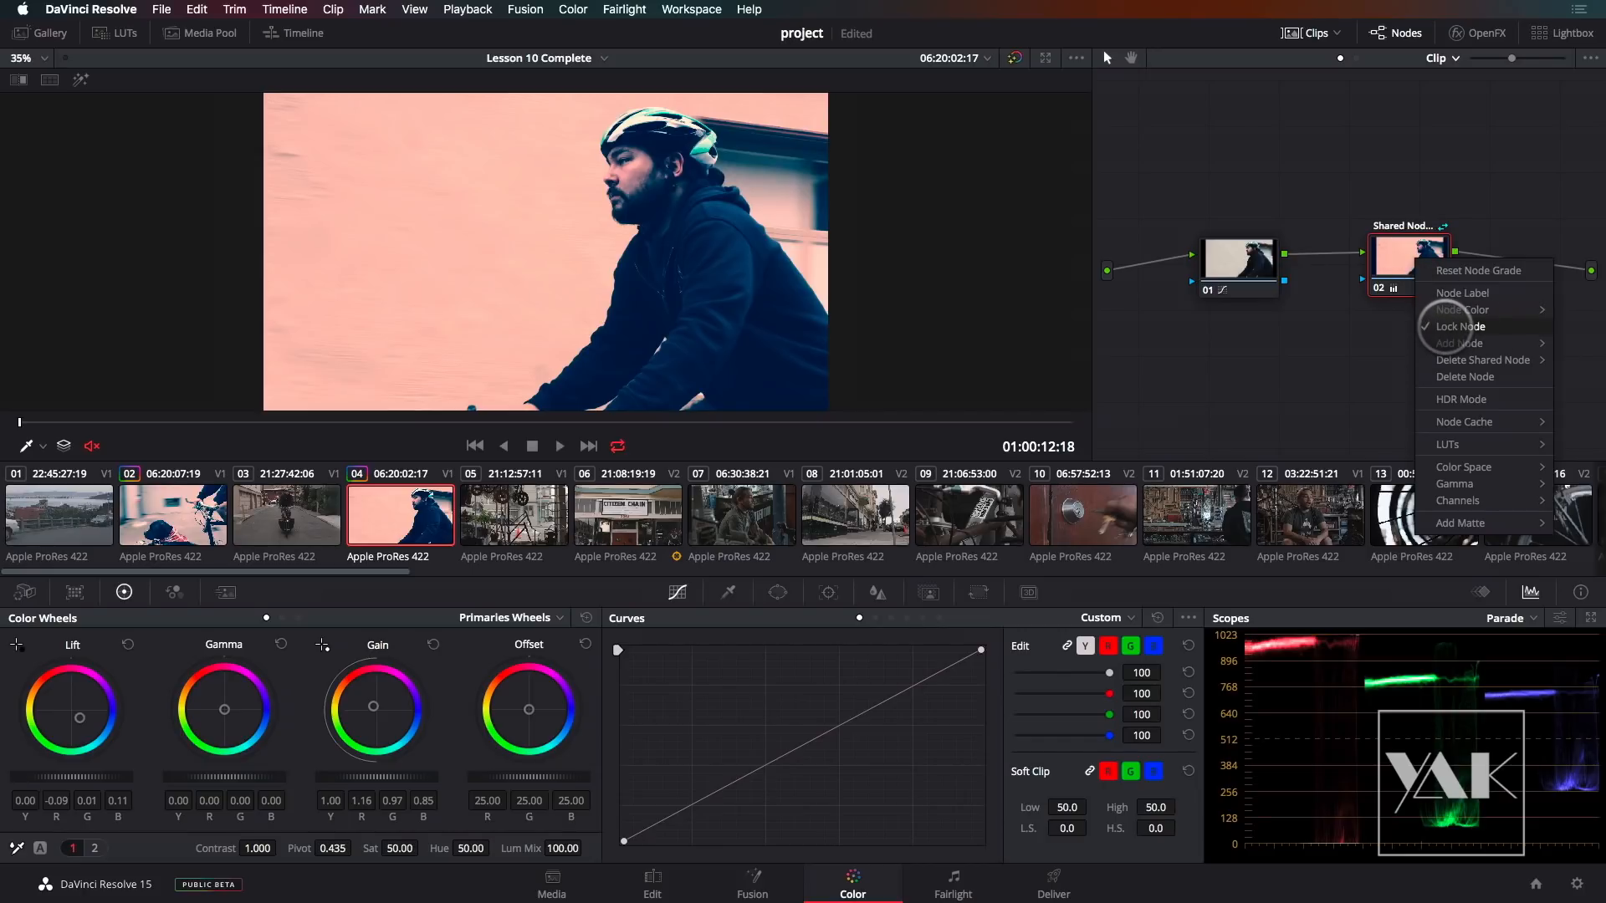
{"action": "left_click", "coordinate": [1445, 326]}
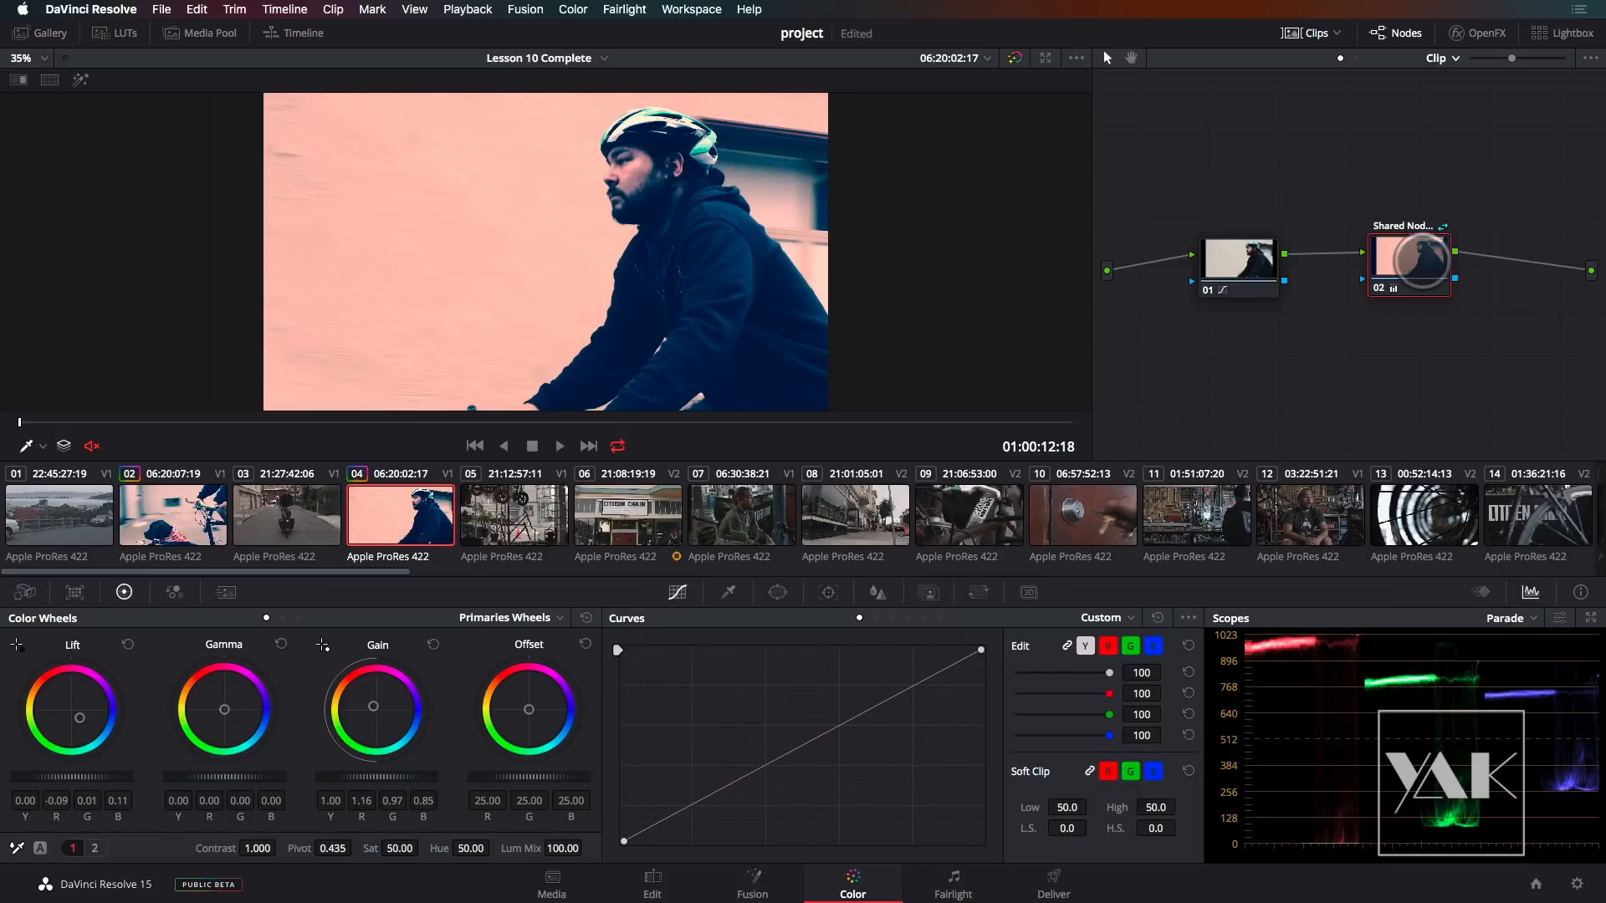
- Shift the shared node's gain to R 1.12, G 1.00, B 0.68 and its lift to R -0.14, G 0.01, B 0.26, checking both clips
{"action": "left_click", "coordinate": [167, 522]}
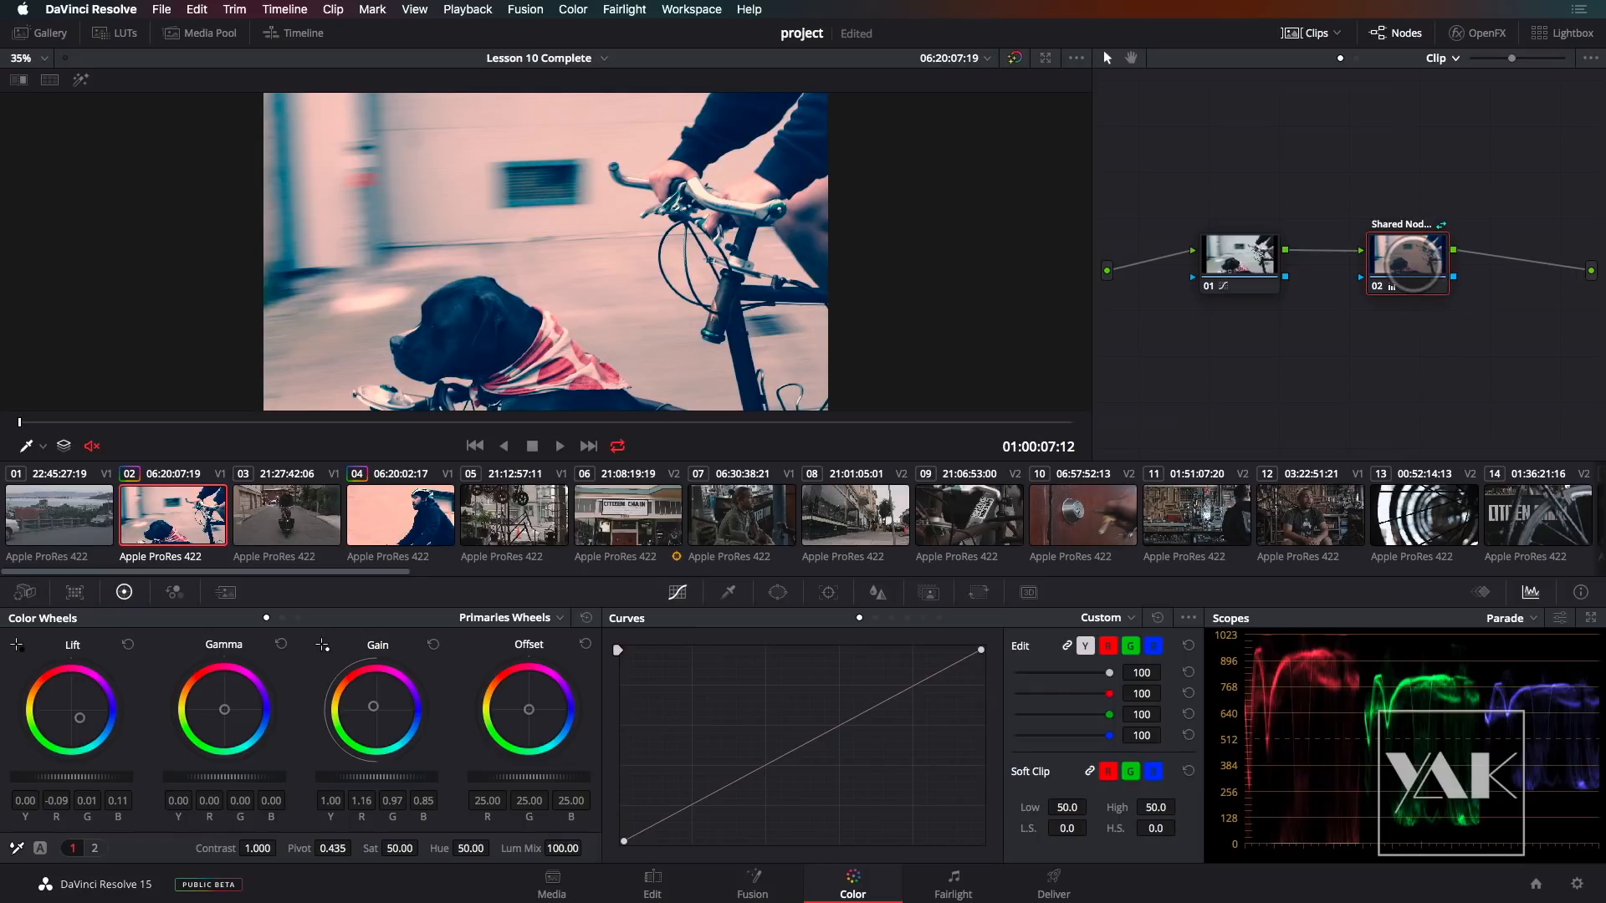
{"action": "left_click", "coordinate": [407, 519]}
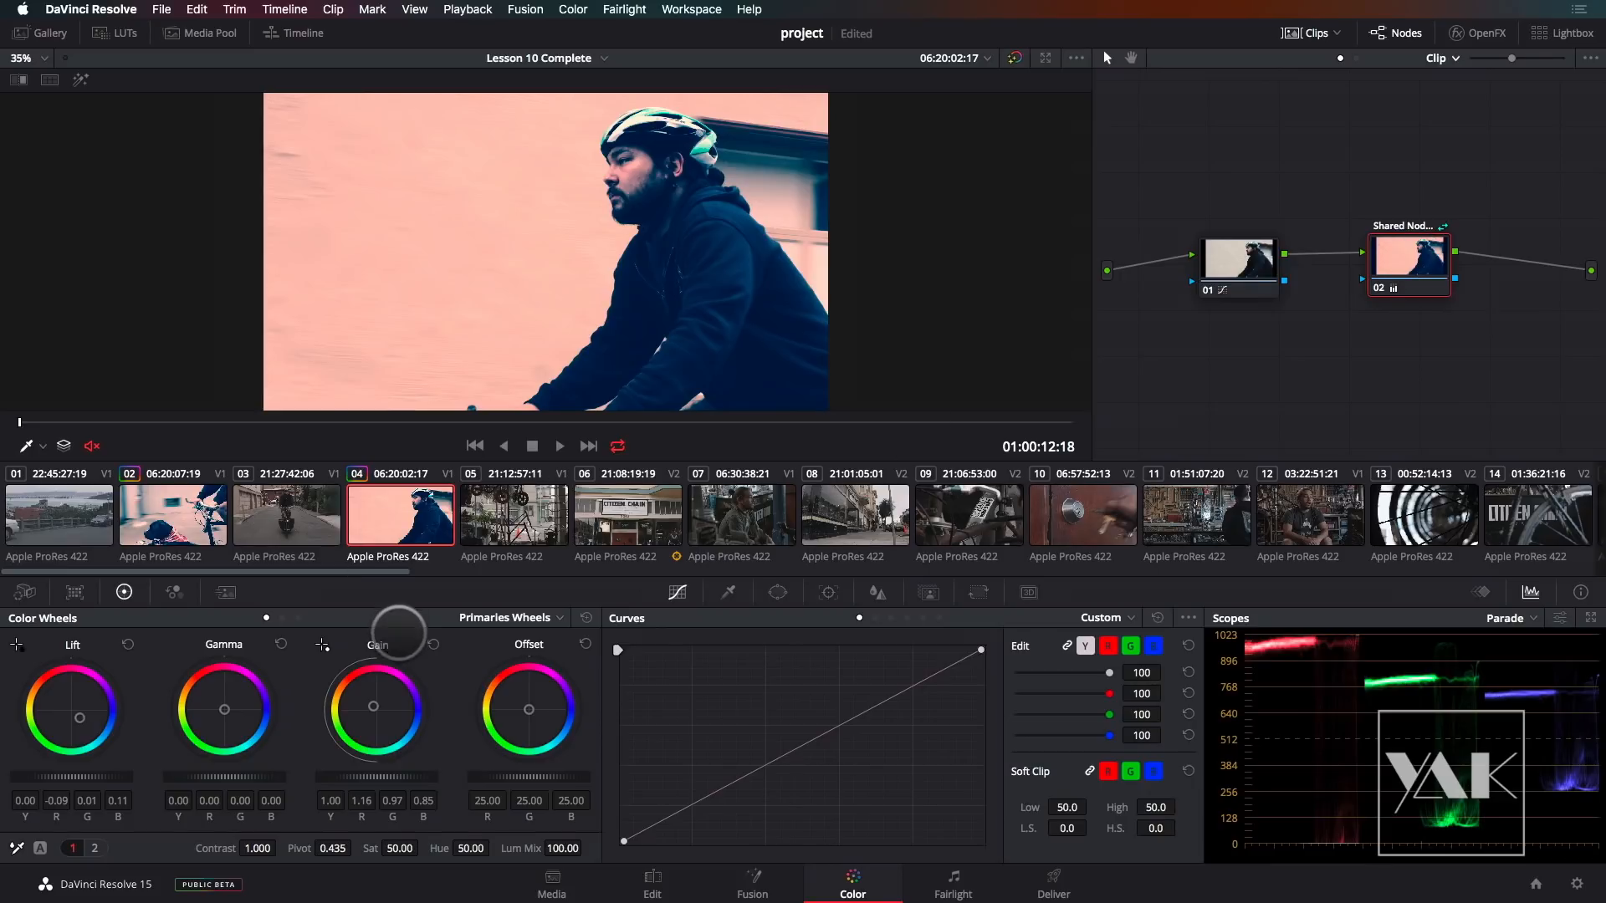
{"action": "left_click_drag", "start_coordinate": [373, 706], "coordinate": [307, 703]}
{"action": "left_click", "coordinate": [157, 552]}
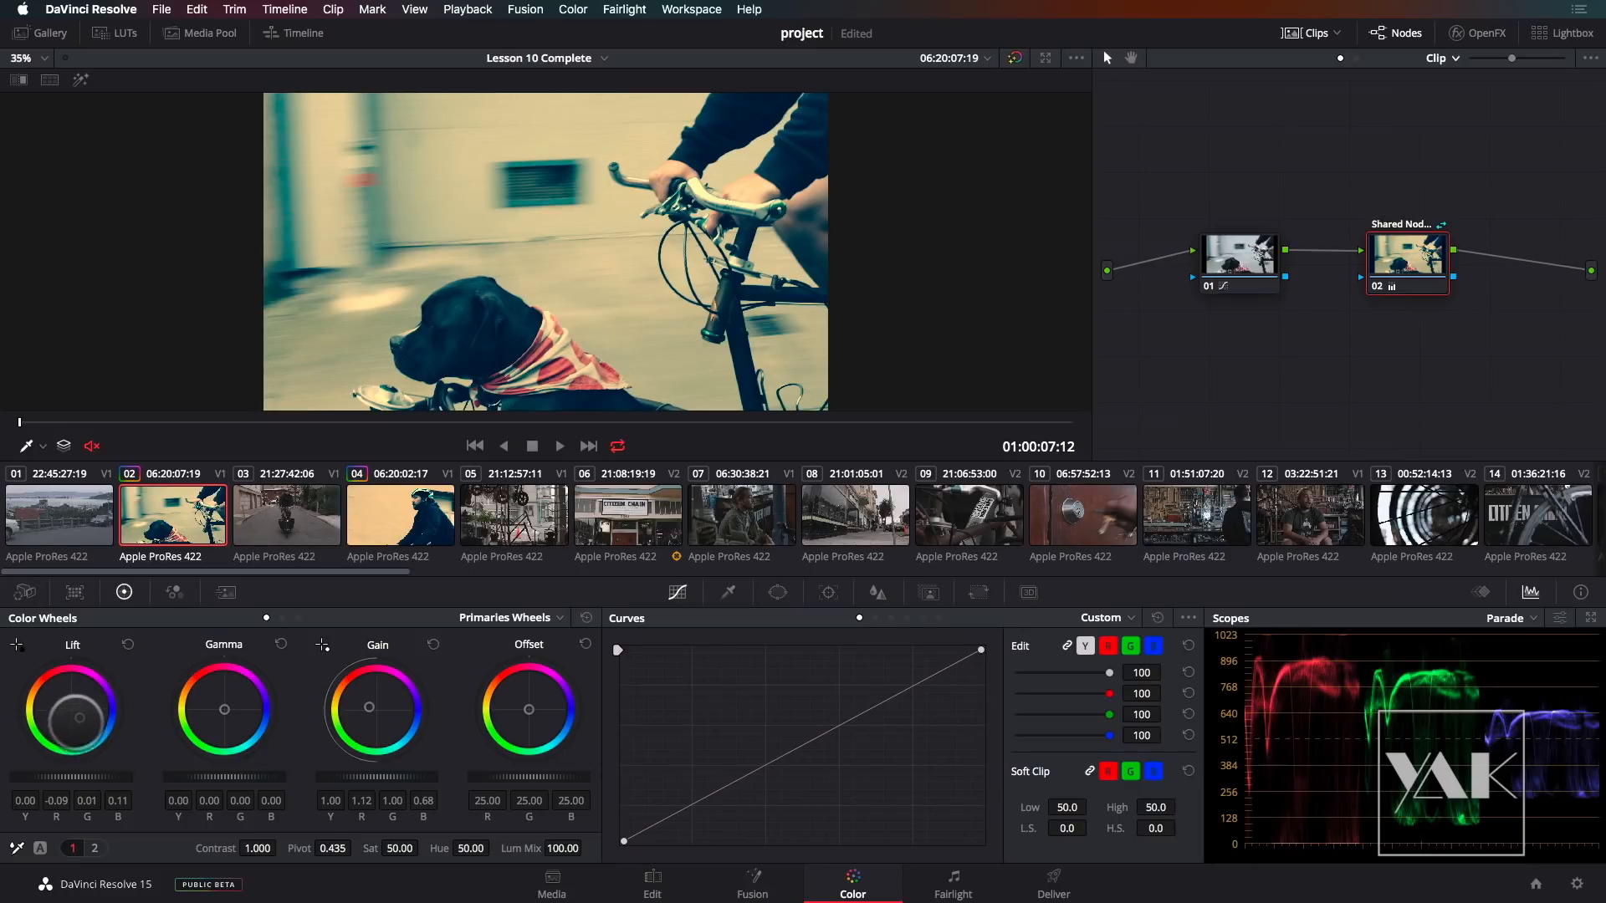
{"action": "left_click_drag", "start_coordinate": [81, 719], "coordinate": [177, 764]}
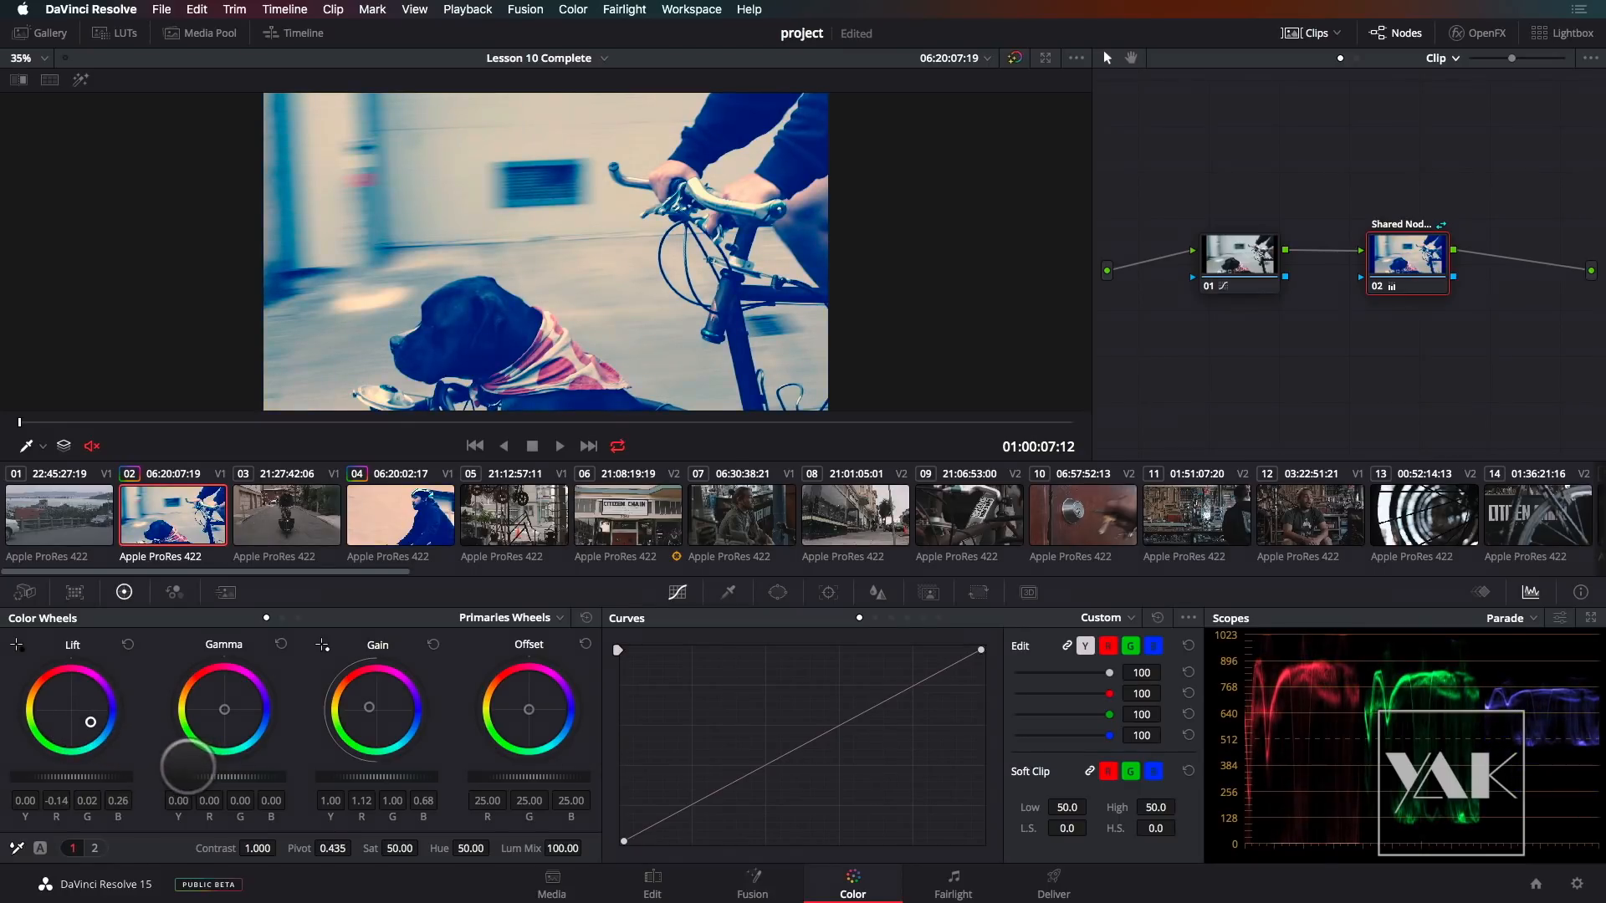
{"action": "left_click", "coordinate": [400, 532]}
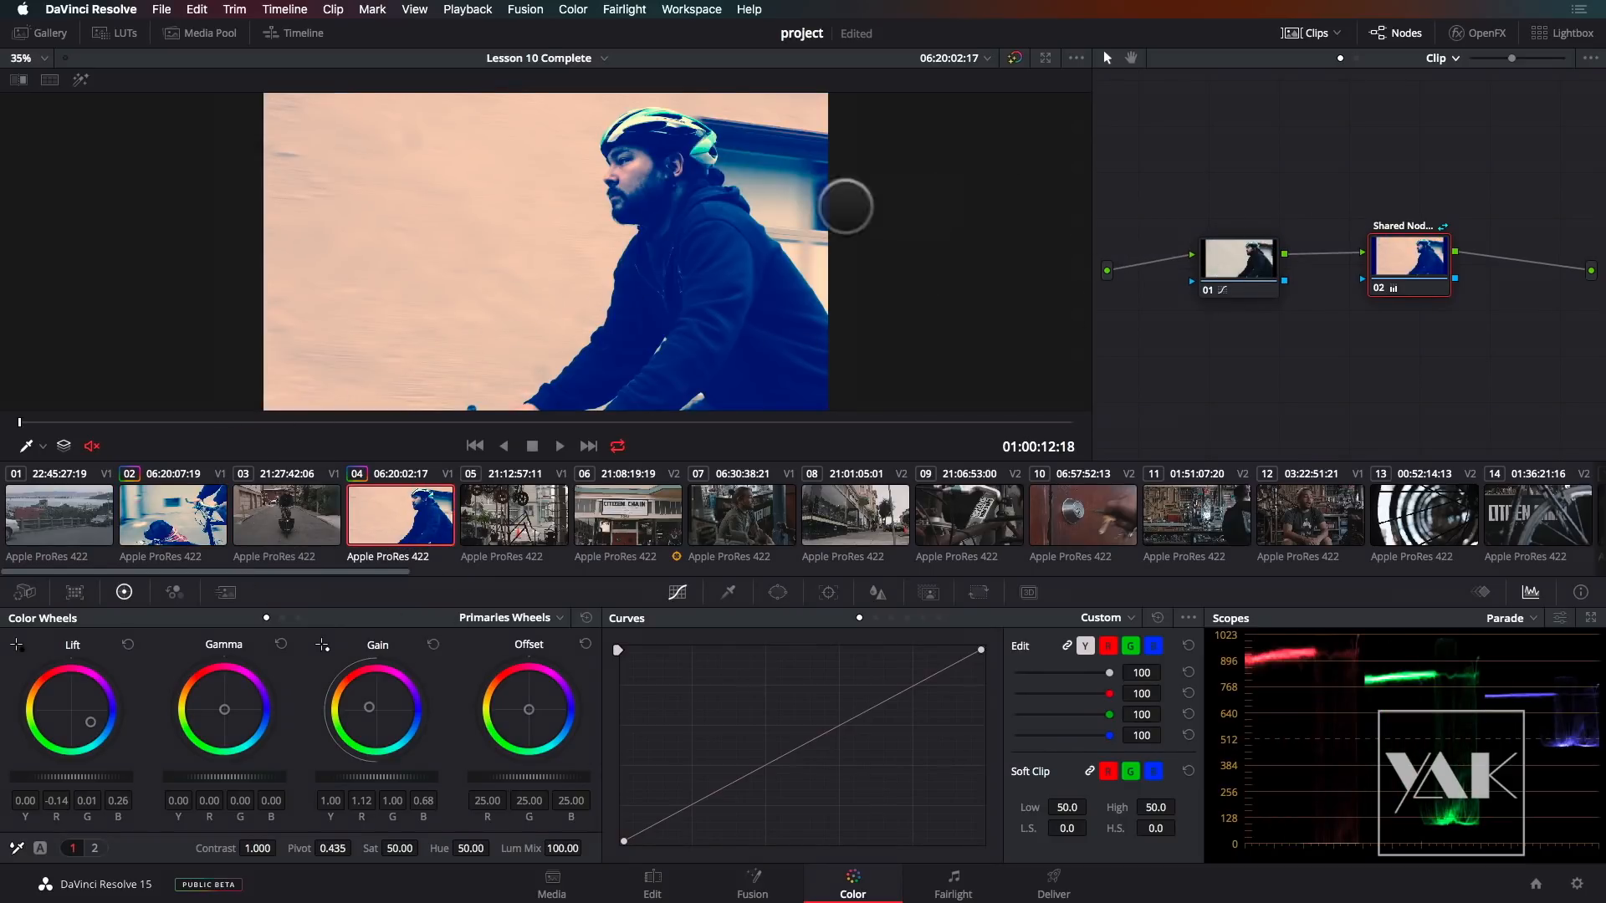
- On clip 02's unshared node 01, raise the curve's highlight and shadow points, adjust the midtone point, and compare with clip 04
{"action": "left_click", "coordinate": [173, 512]}
{"action": "left_click", "coordinate": [1229, 241]}
{"action": "left_click_drag", "start_coordinate": [1229, 240], "coordinate": [1209, 249]}
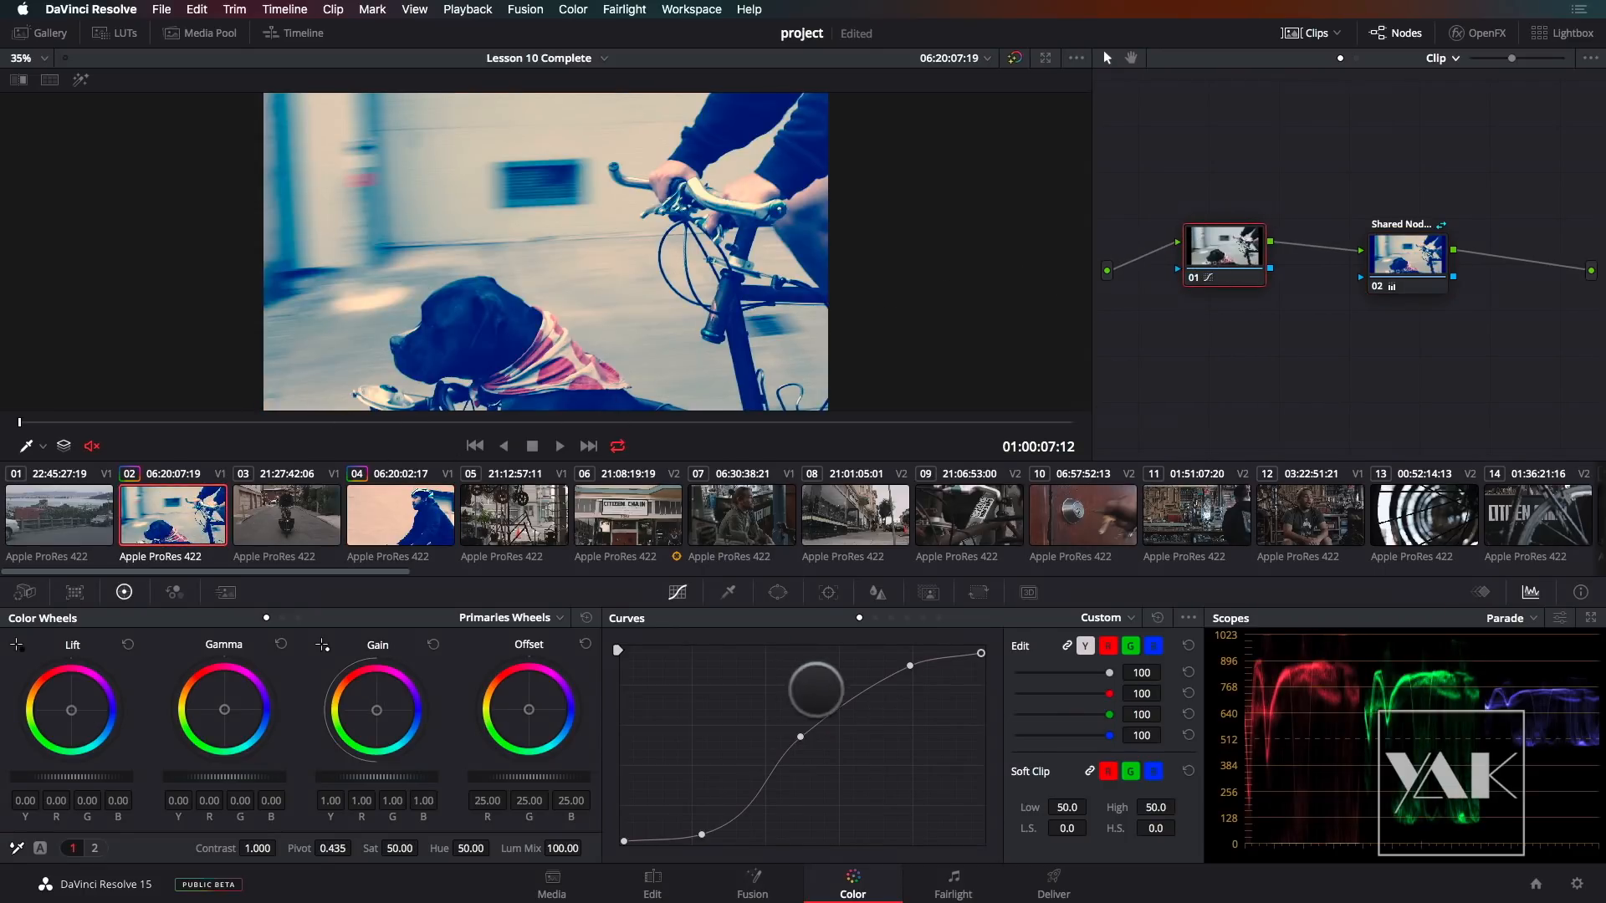
{"action": "left_click_drag", "start_coordinate": [909, 666], "coordinate": [908, 661]}
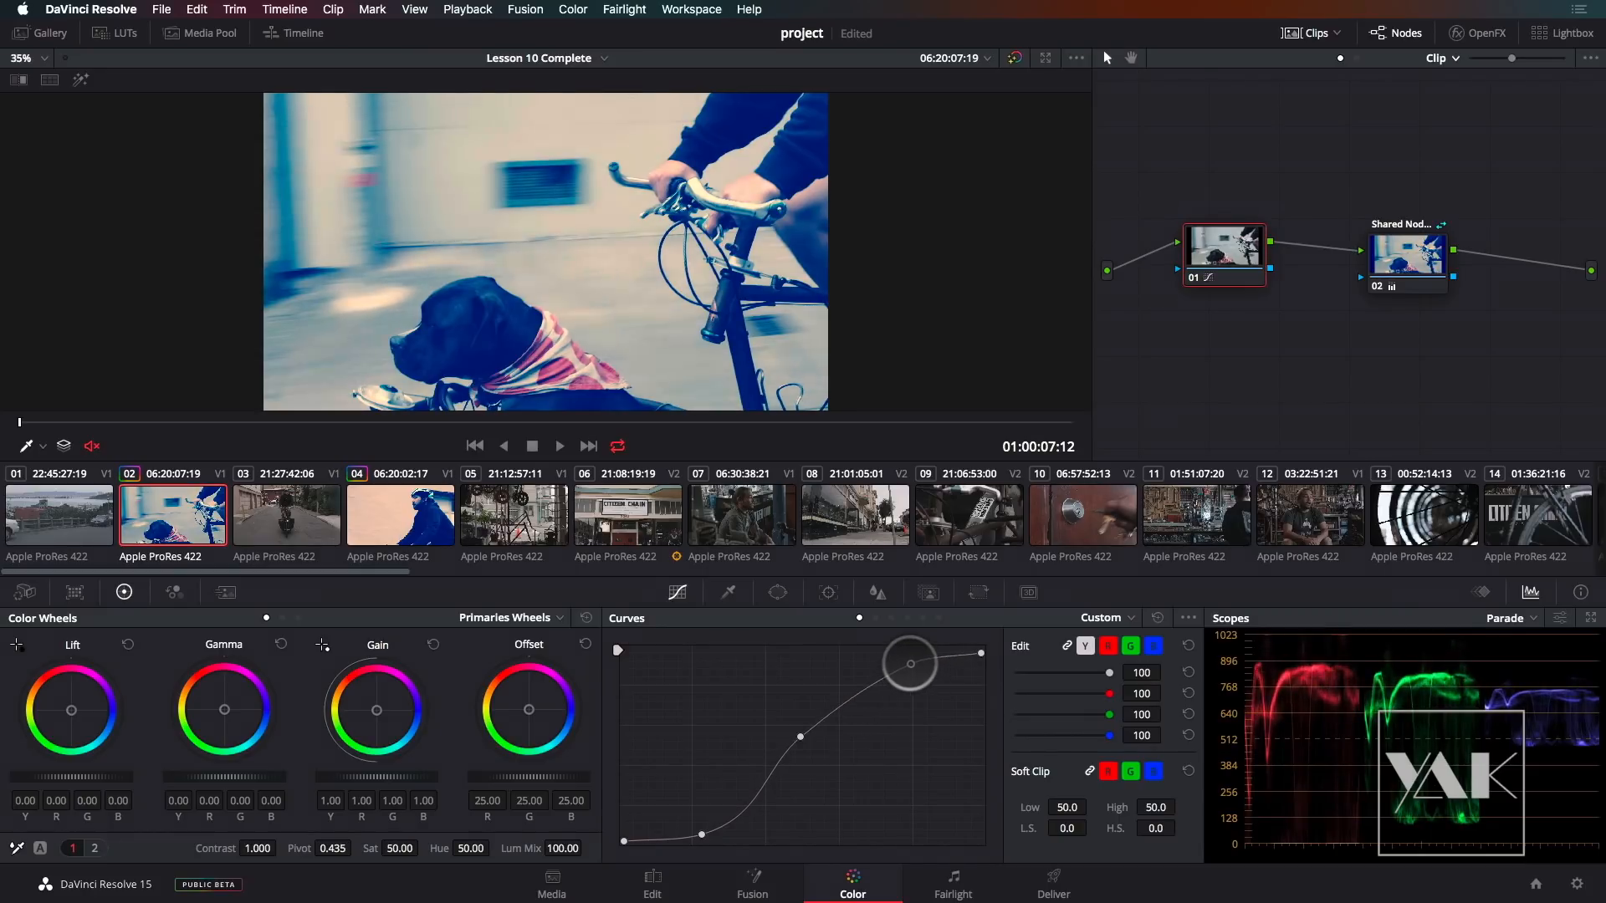
{"action": "left_click_drag", "start_coordinate": [701, 833], "coordinate": [694, 825]}
{"action": "left_click_drag", "start_coordinate": [799, 736], "coordinate": [792, 743]}
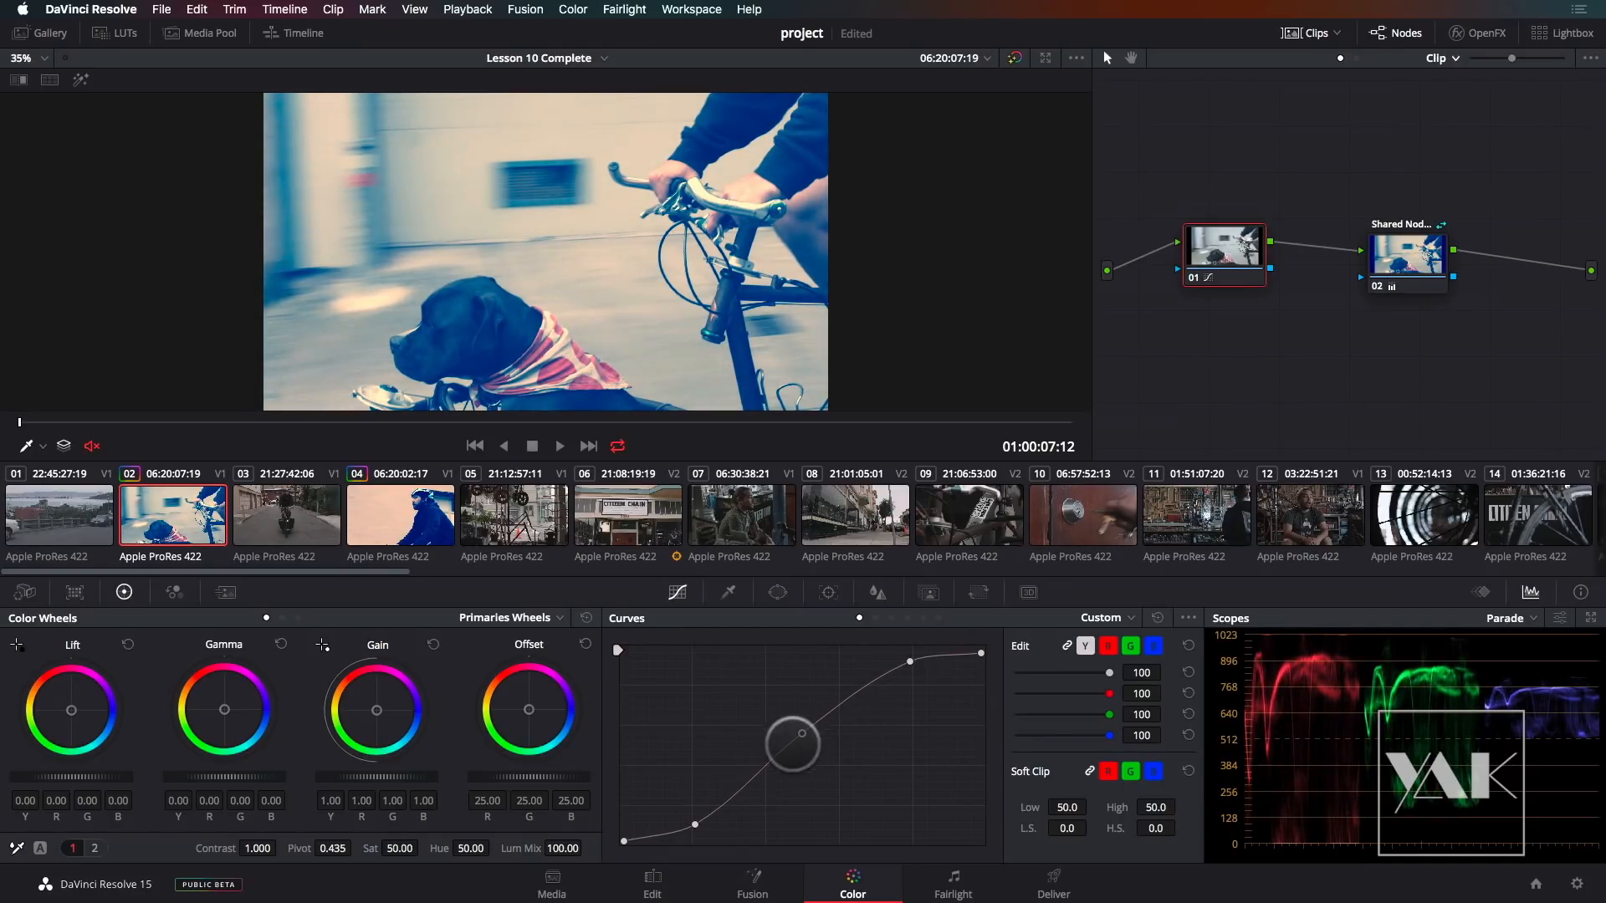
{"action": "left_click_drag", "start_coordinate": [1416, 256], "coordinate": [1415, 250]}
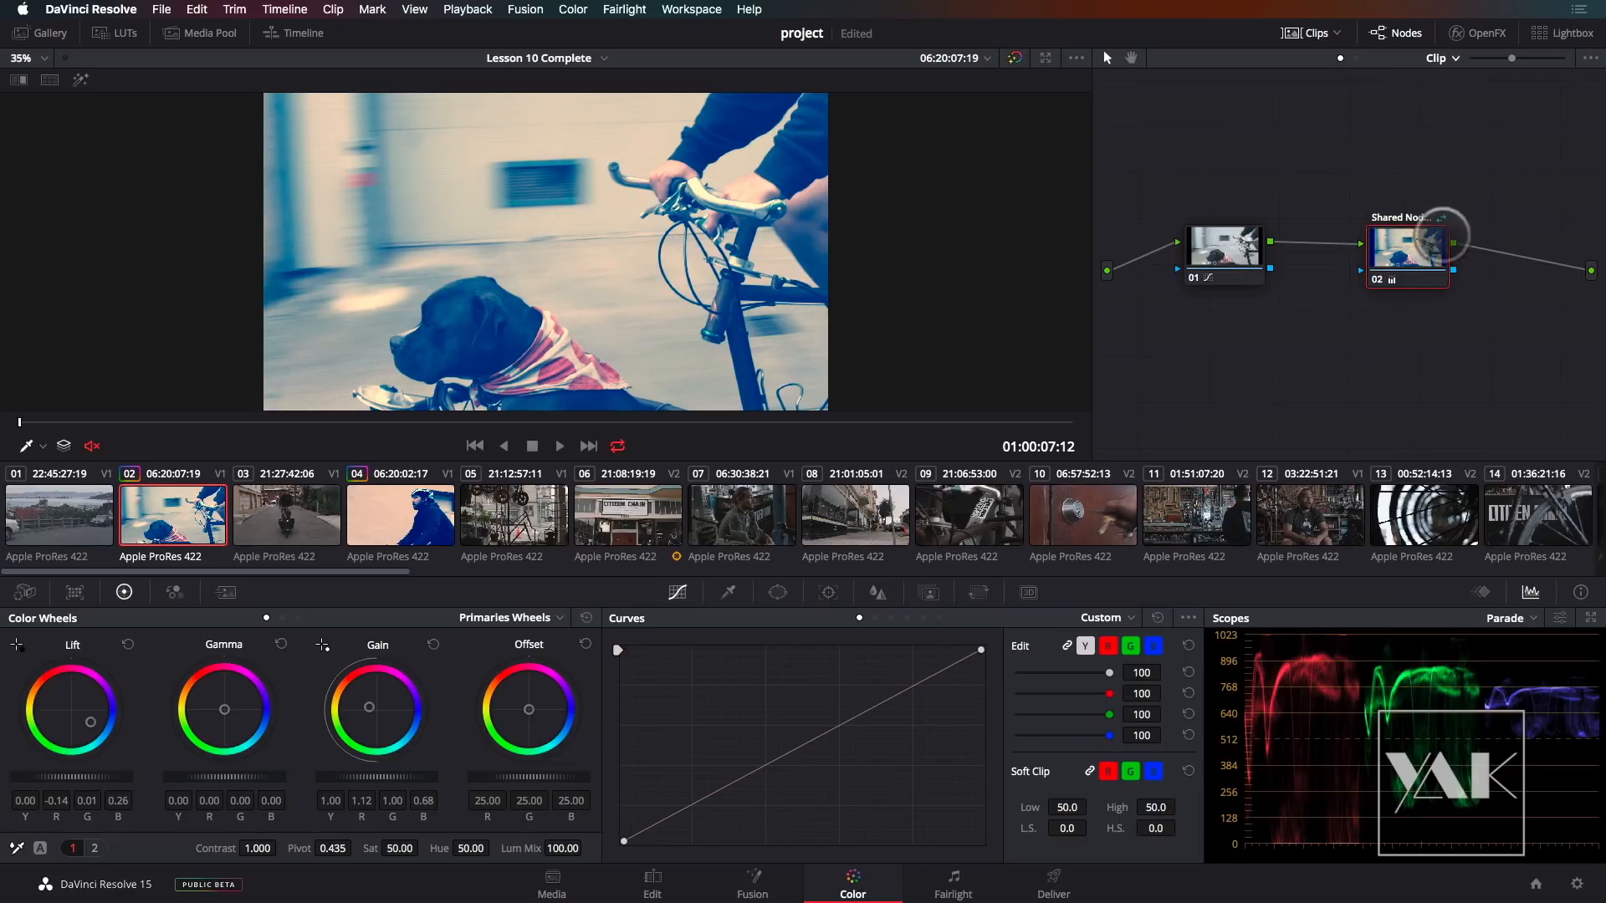
{"action": "left_click", "coordinate": [418, 514]}
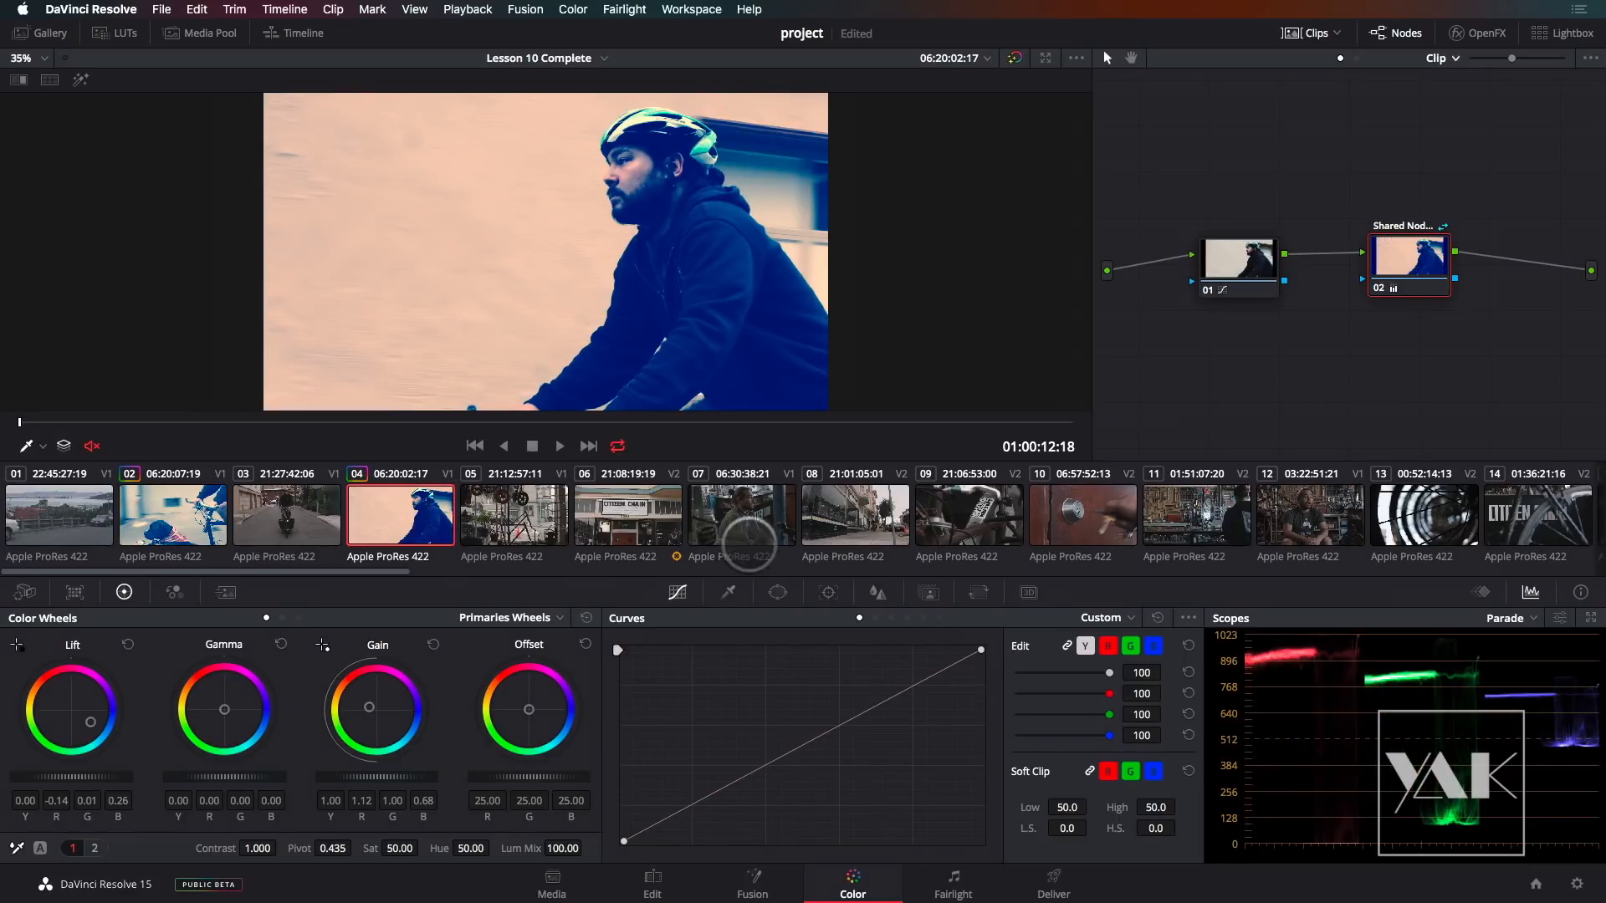
- On clip 04's unshared node 01, lower the curve's highlight and midtone points and raise its shadow point for softer contrast
{"action": "left_click_drag", "start_coordinate": [1229, 261], "coordinate": [1208, 250]}
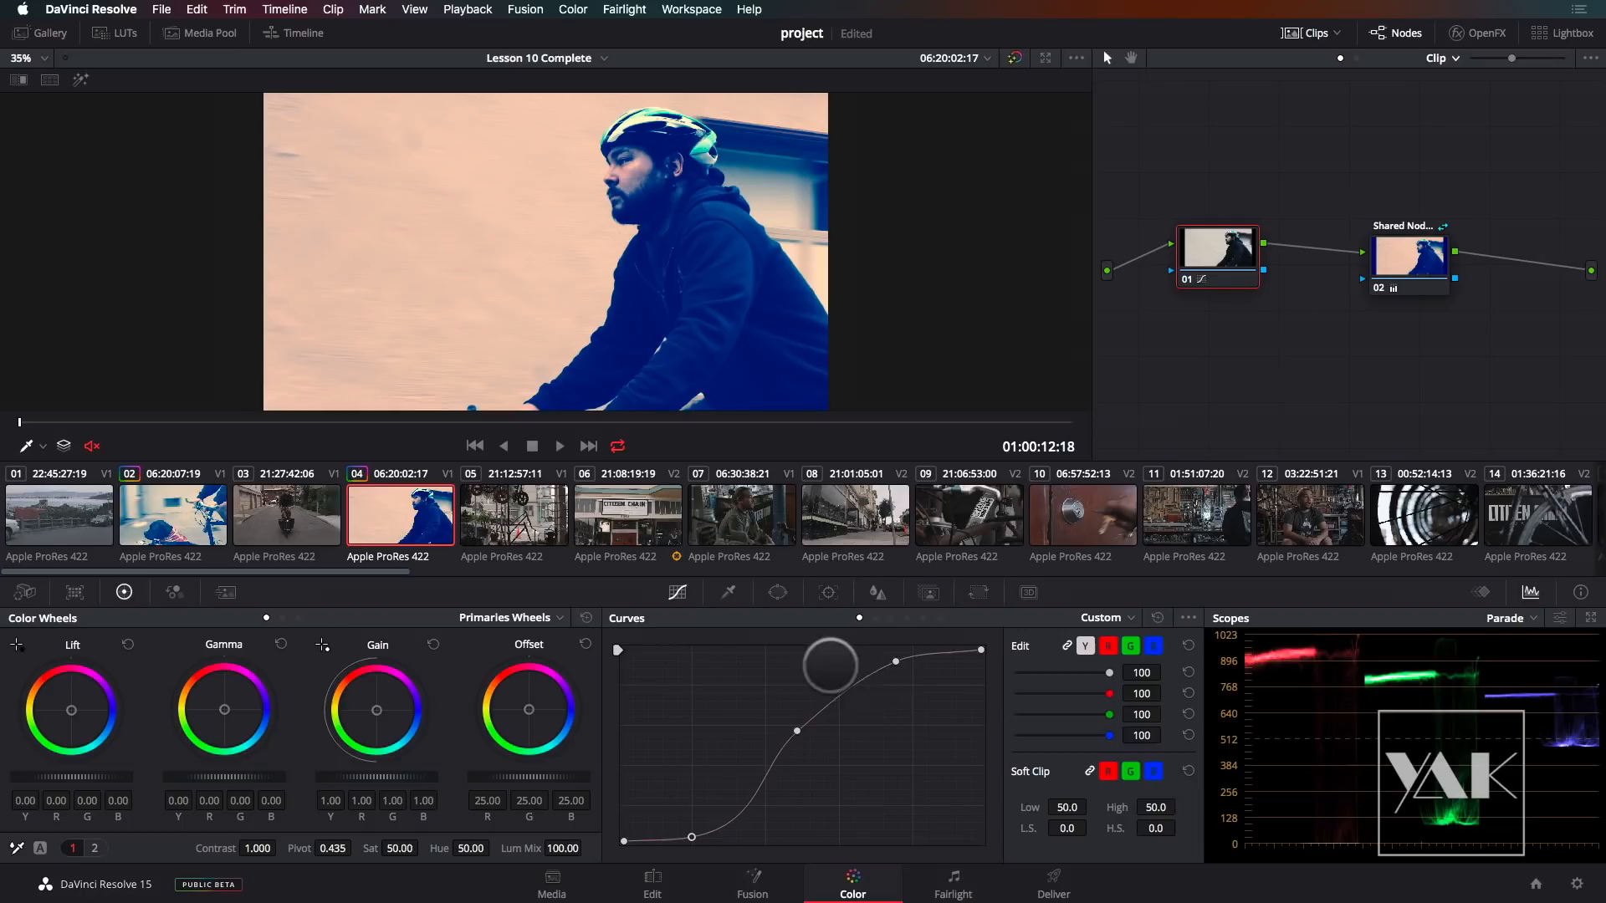
{"action": "left_click_drag", "start_coordinate": [893, 661], "coordinate": [901, 669]}
{"action": "left_click_drag", "start_coordinate": [796, 730], "coordinate": [805, 740]}
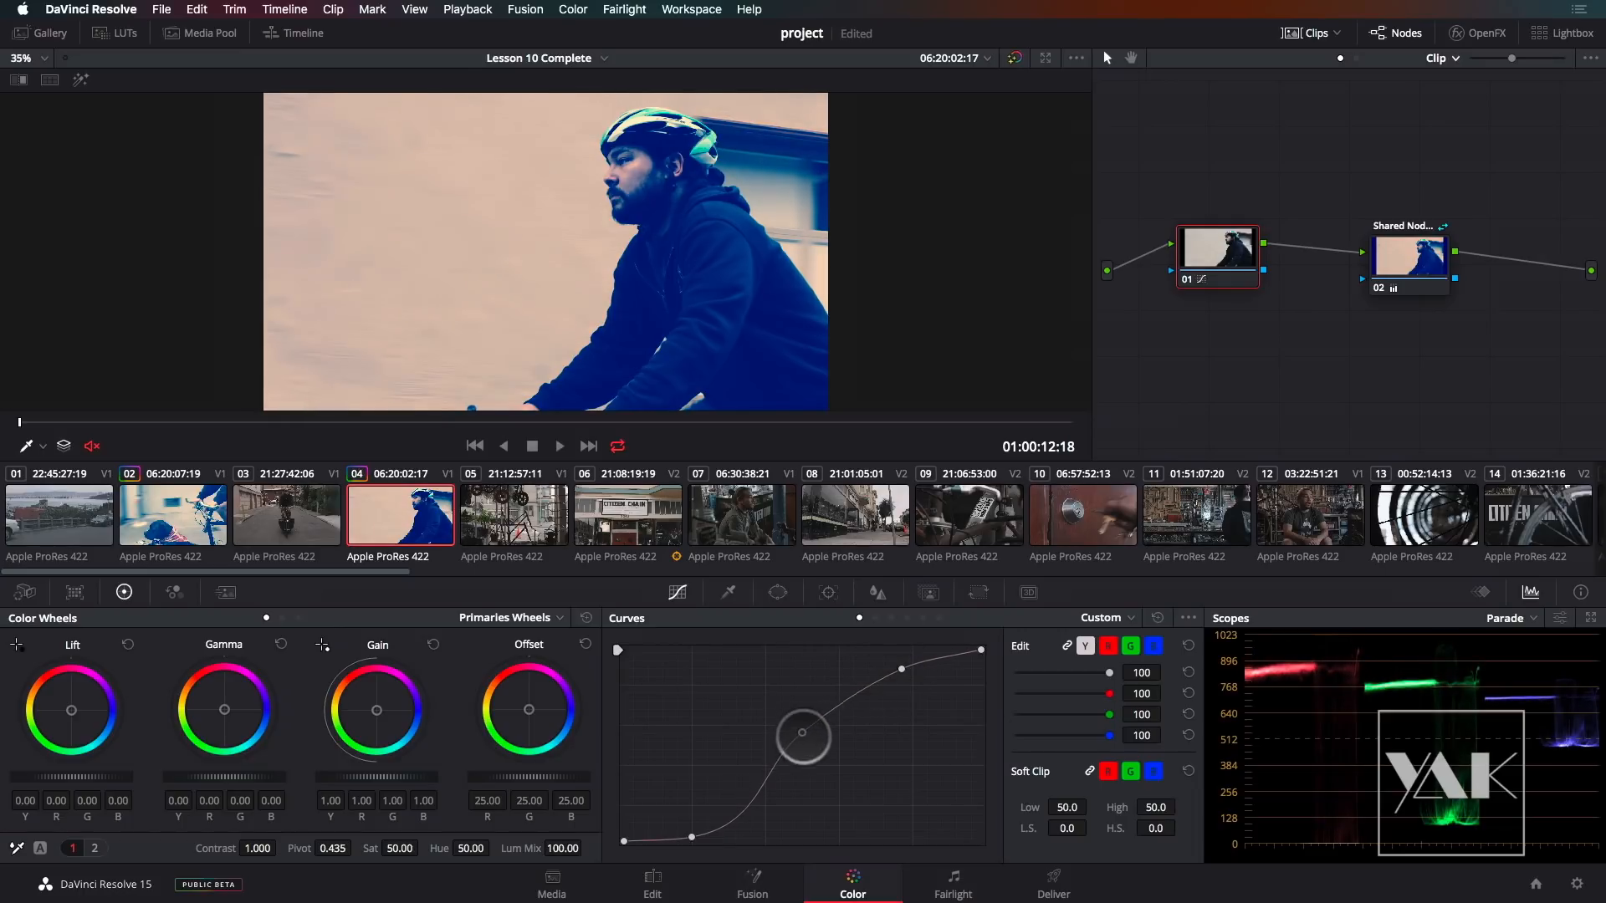
{"action": "left_click_drag", "start_coordinate": [691, 836], "coordinate": [687, 829]}
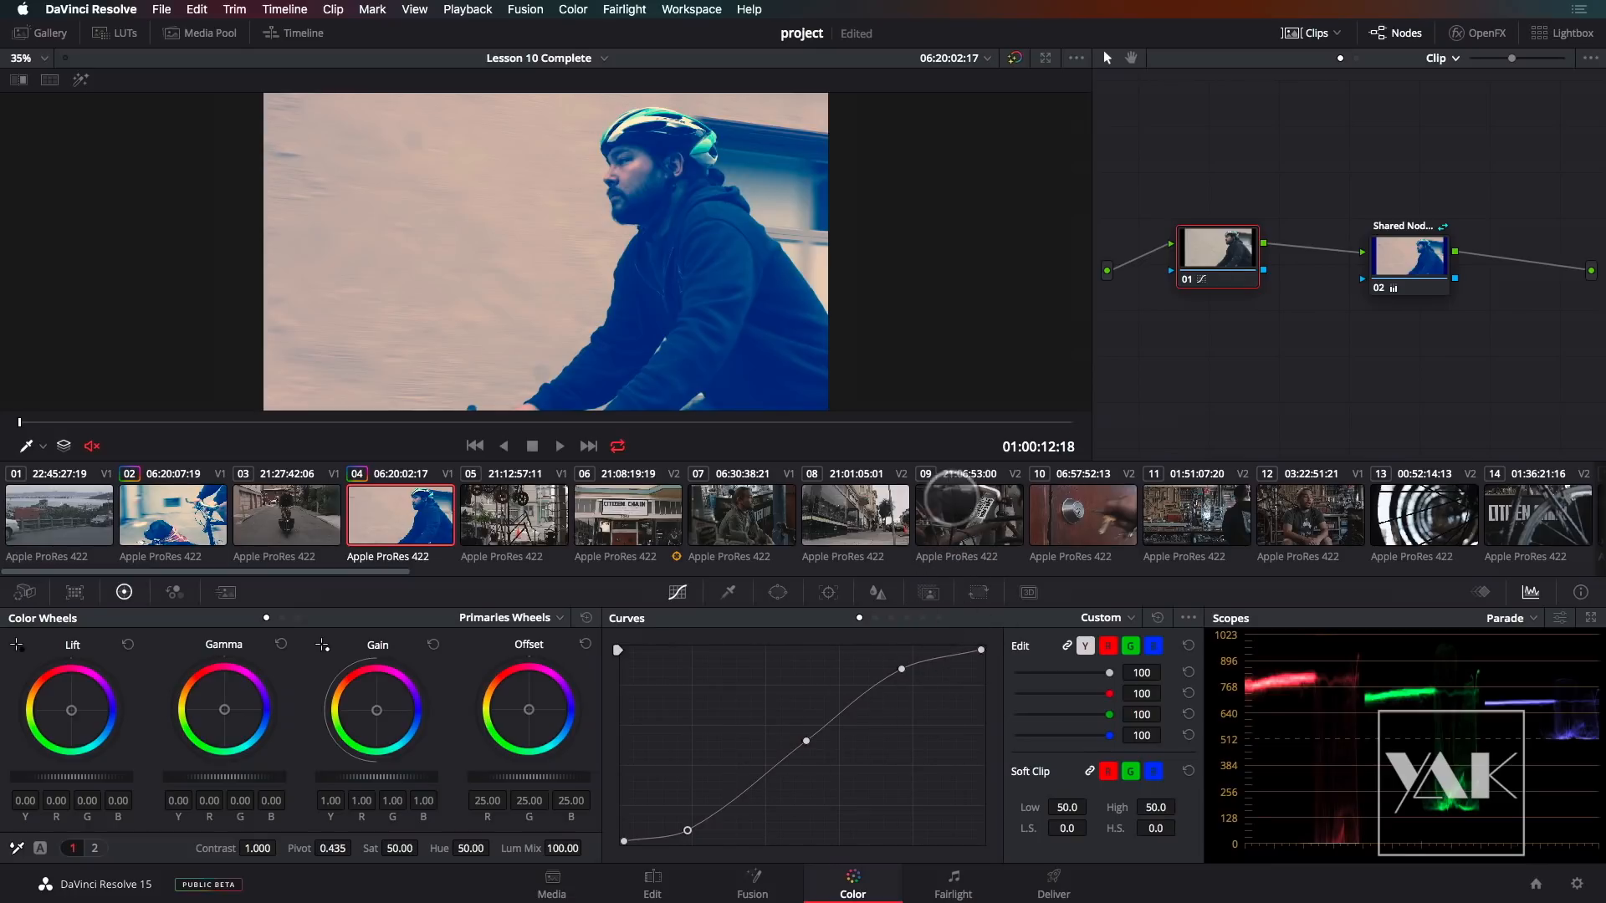
{"action": "left_click_drag", "start_coordinate": [1409, 252], "coordinate": [1401, 245]}
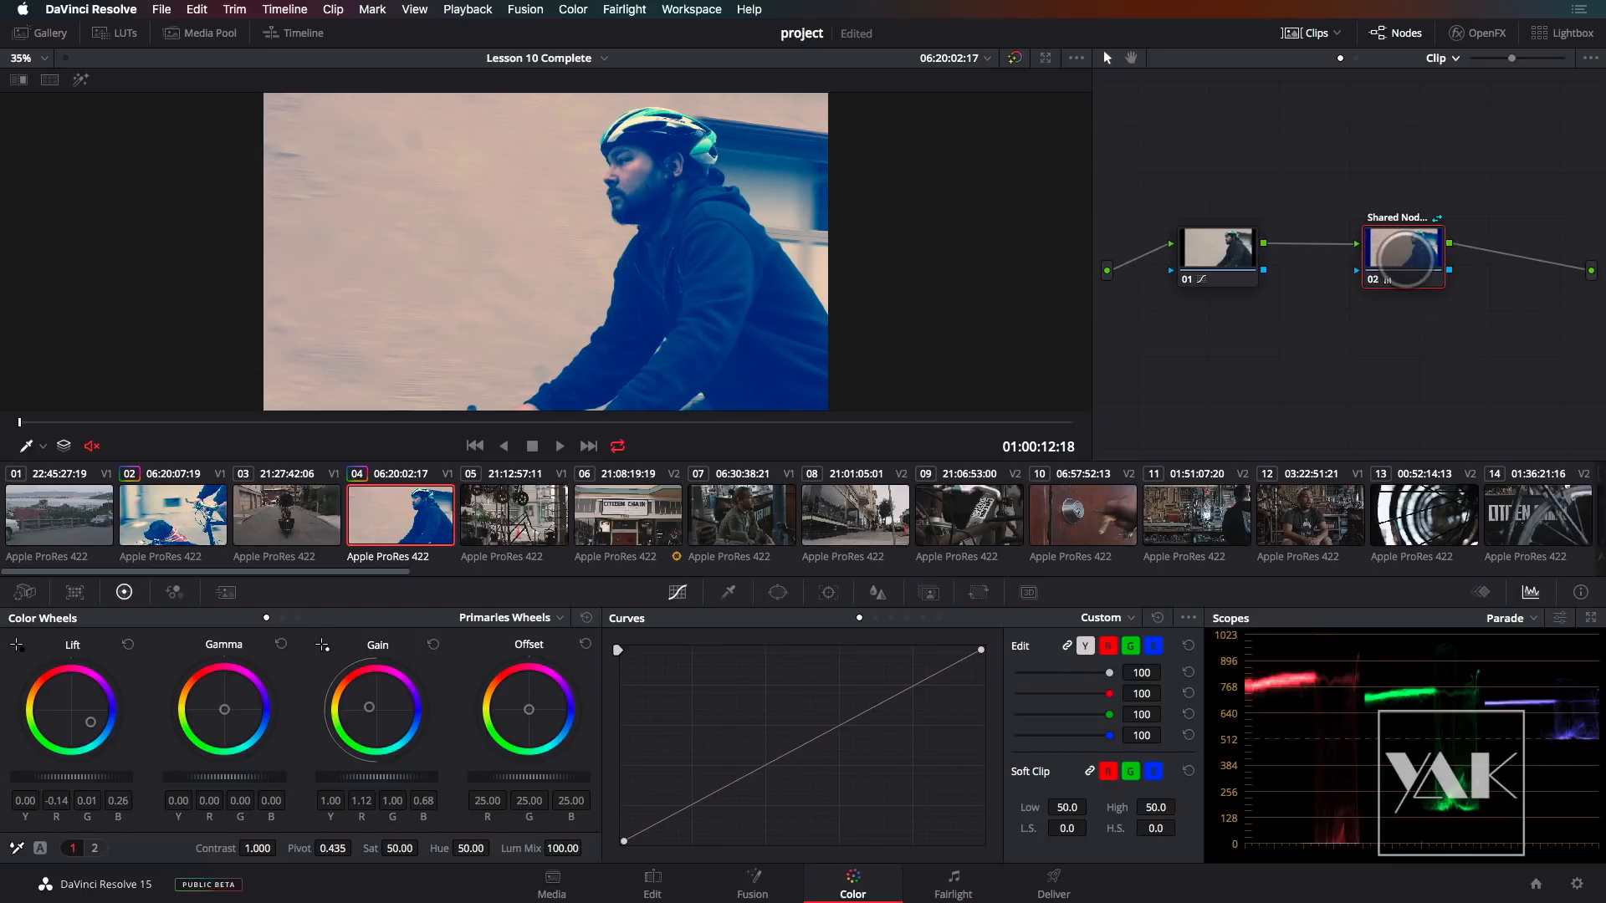
{"action": "left_click_drag", "start_coordinate": [1405, 251], "coordinate": [1397, 269]}
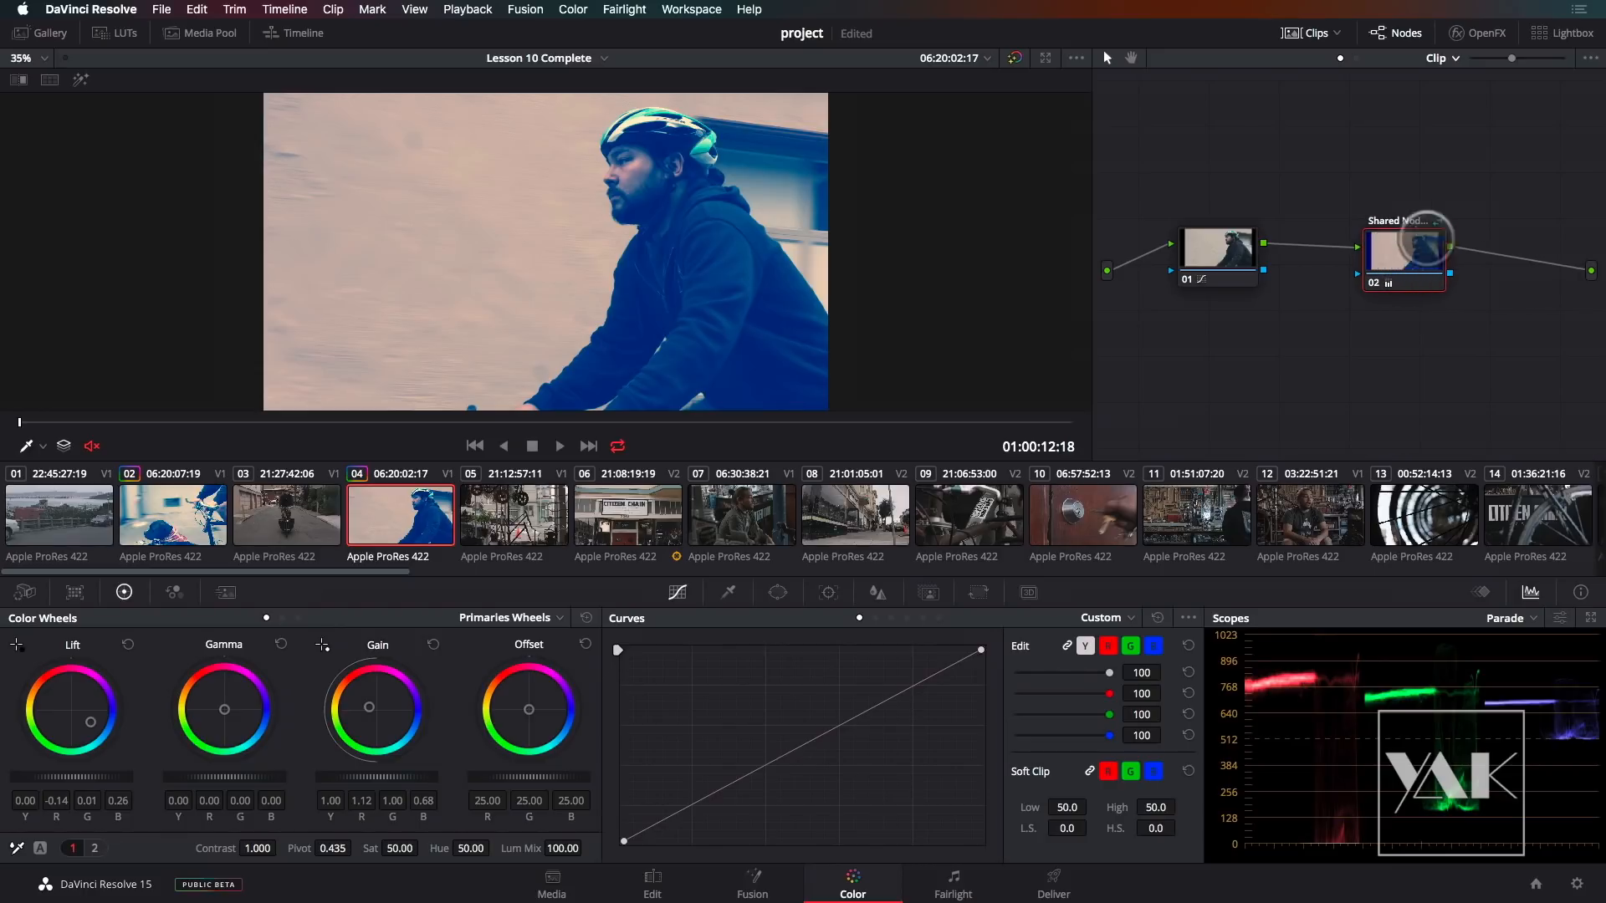
{"action": "left_click_drag", "start_coordinate": [1403, 253], "coordinate": [1401, 253]}
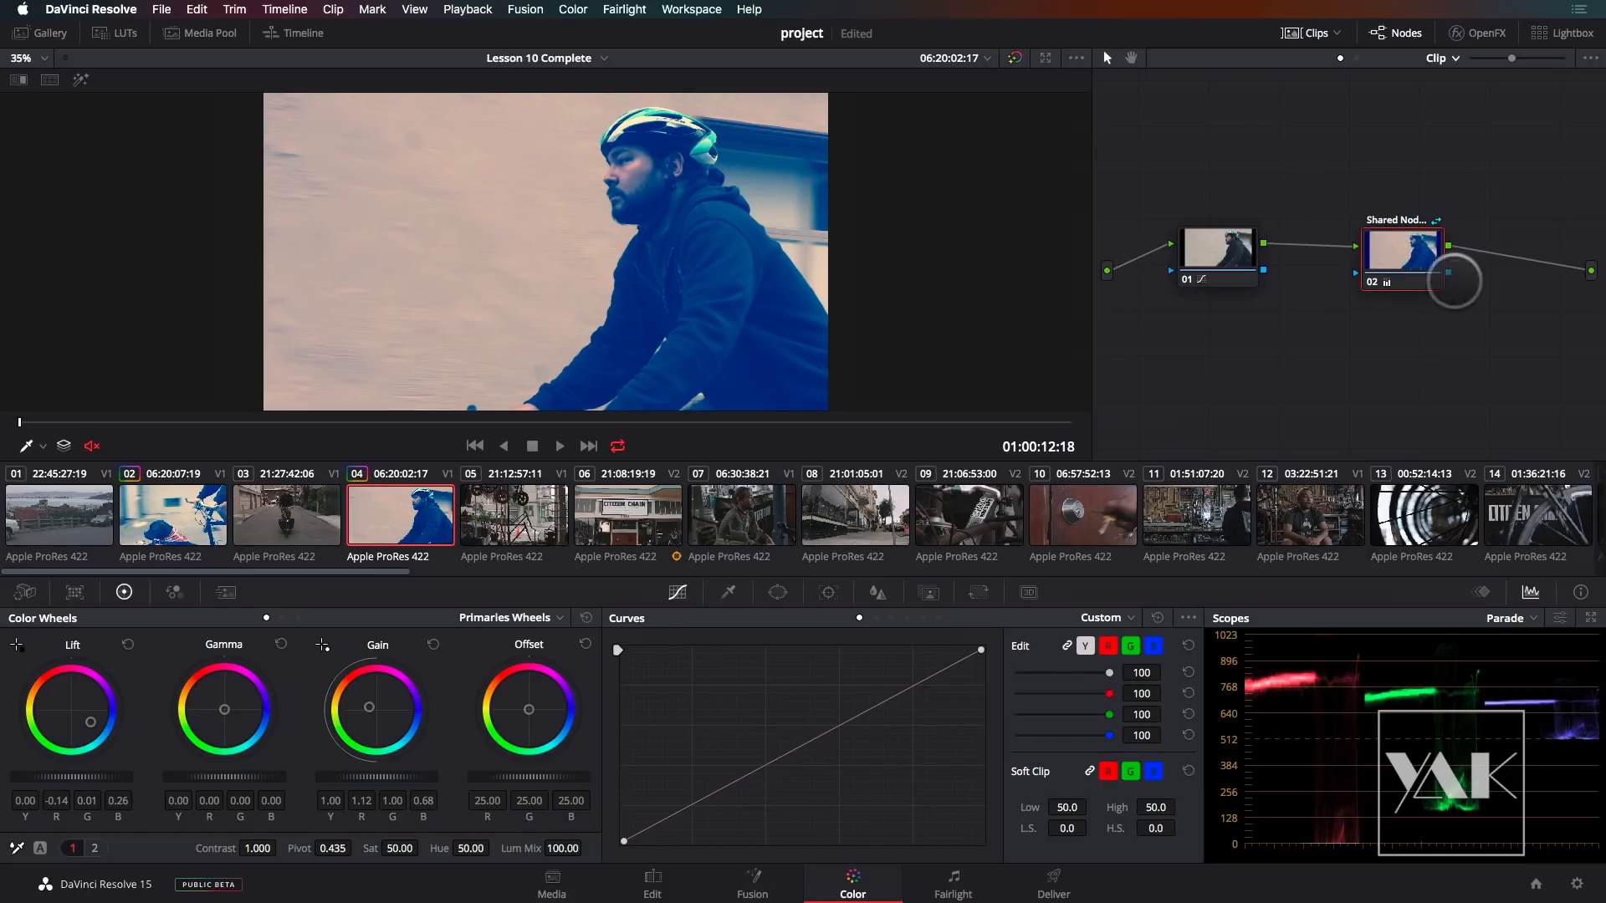
{"action": "right_click", "coordinate": [1398, 253]}
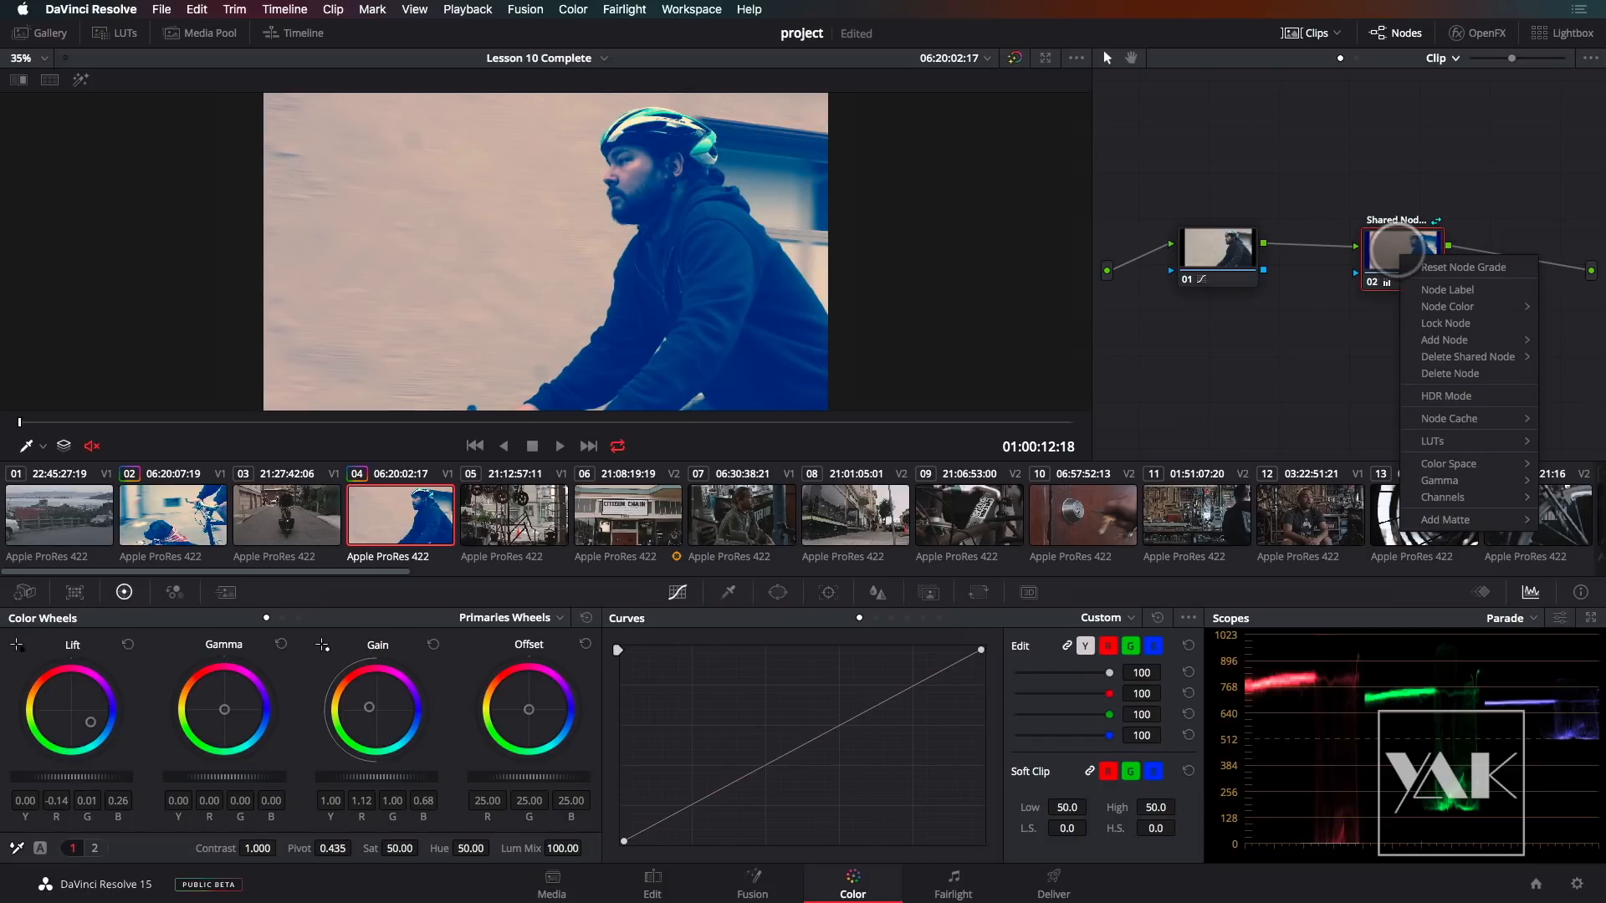
- On clip 04, save node 01 as a shared node
{"action": "left_click", "coordinate": [1216, 249]}
{"action": "left_click", "coordinate": [1214, 245]}
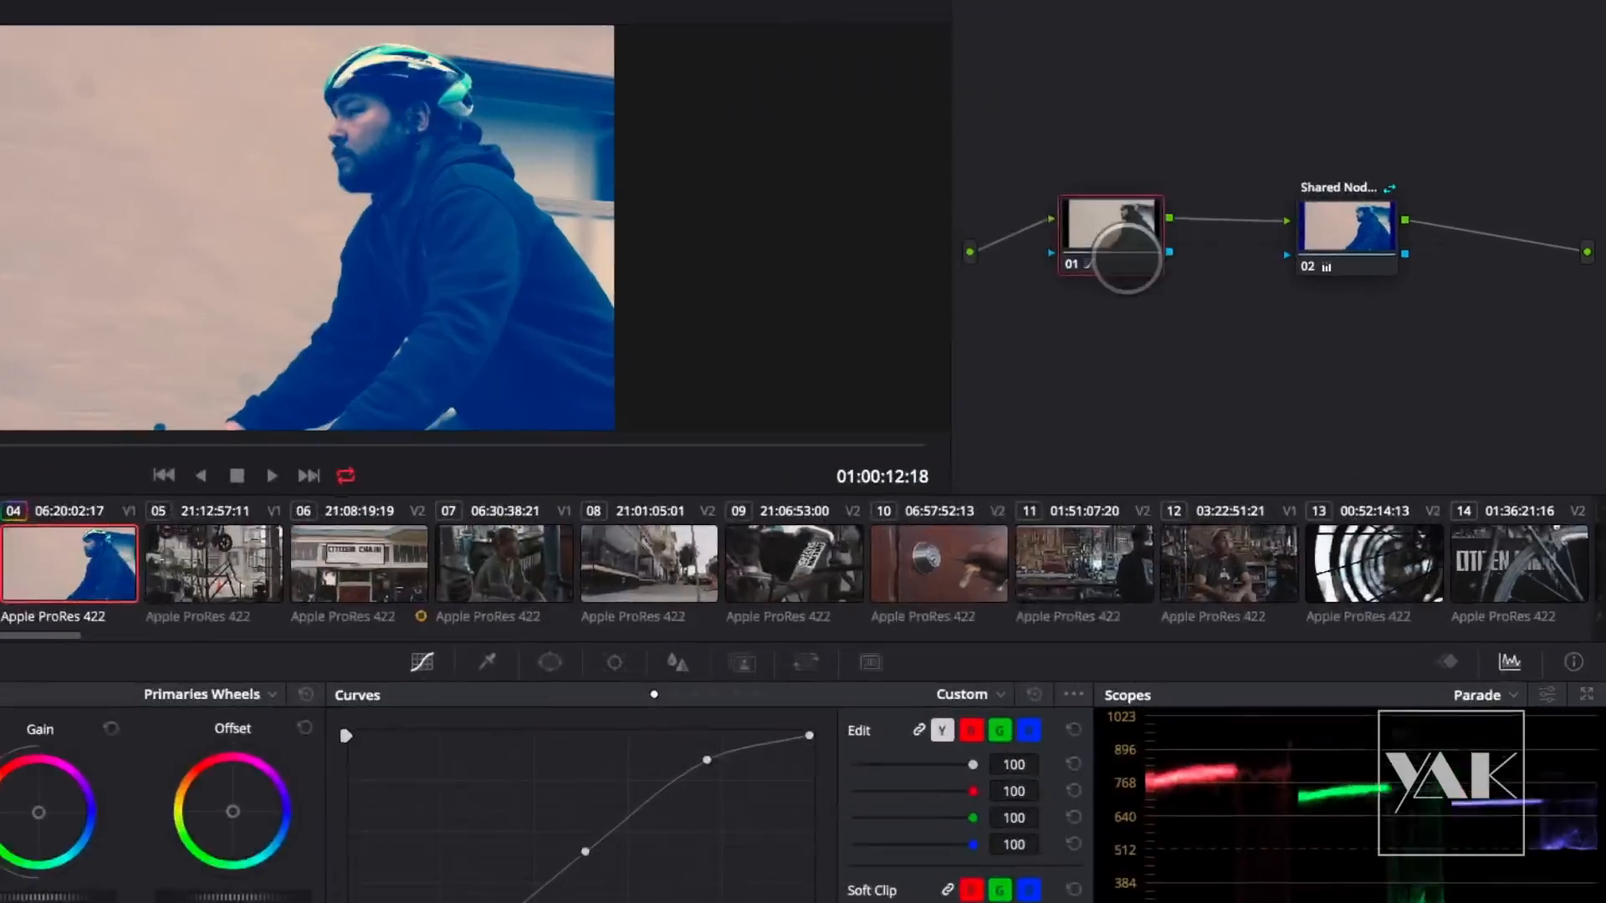
{"action": "right_click", "coordinate": [1221, 257]}
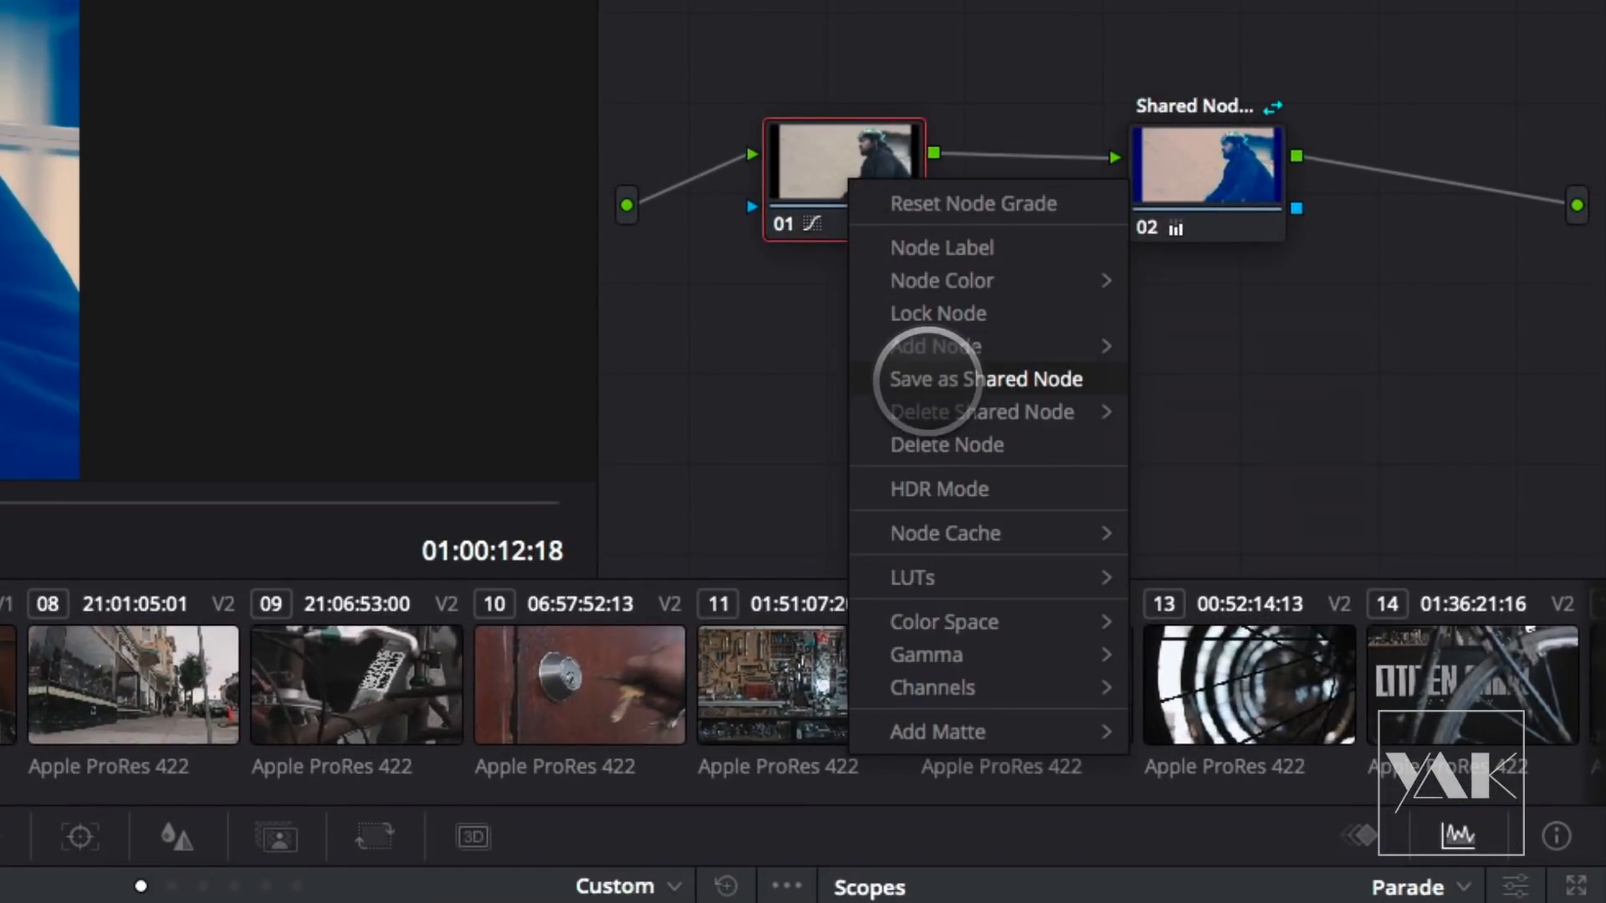
{"action": "left_click", "coordinate": [934, 381]}
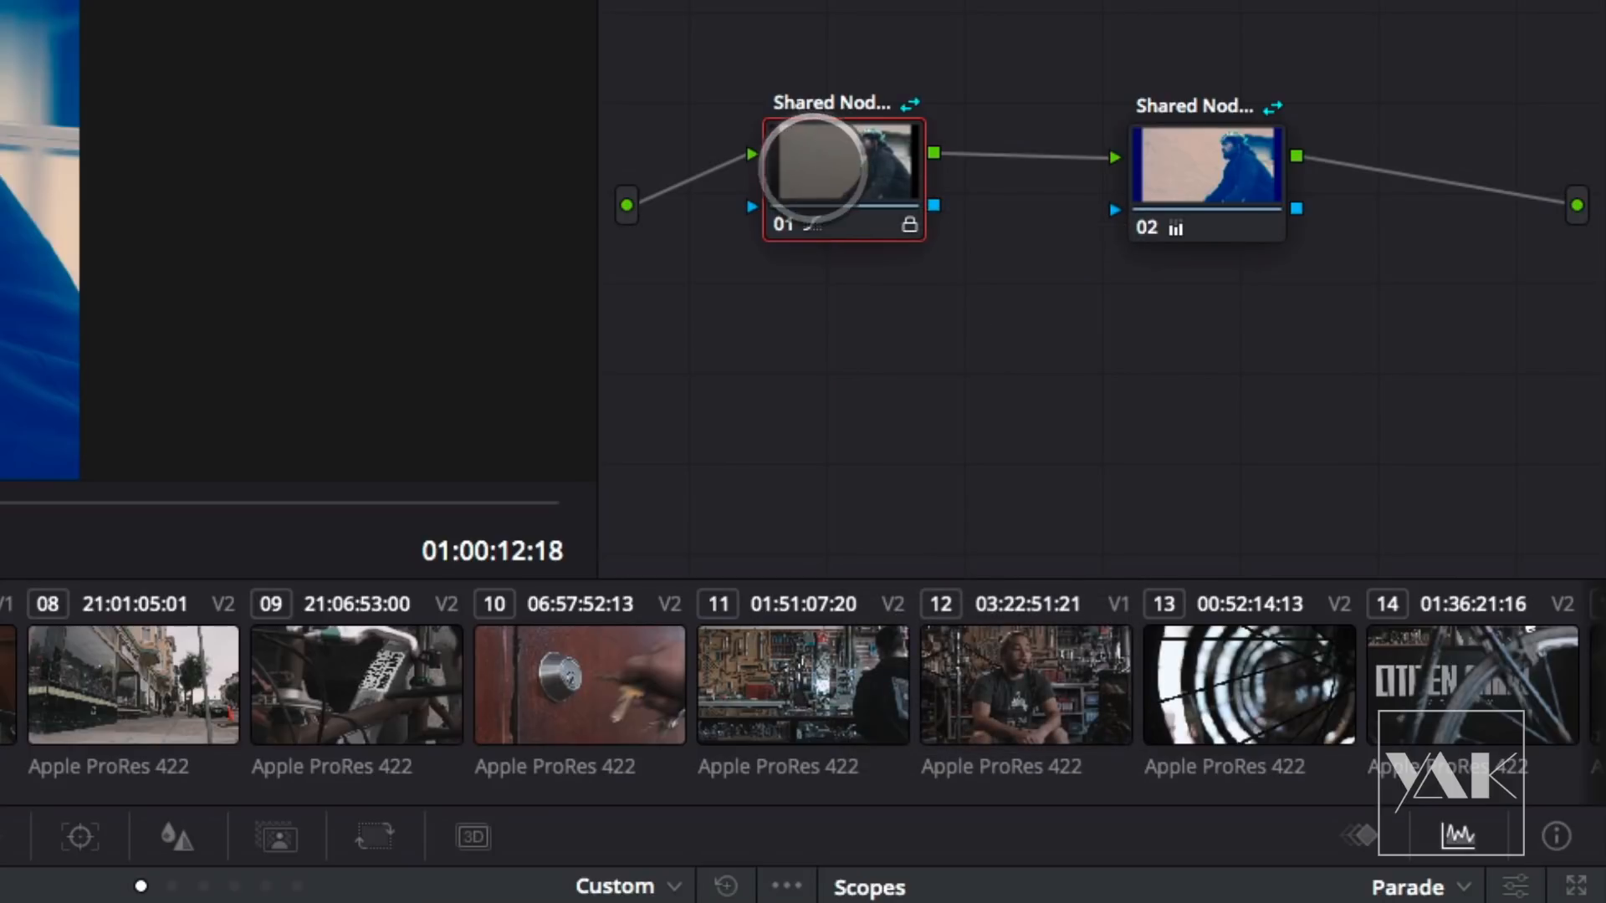
- Delete Shared Node 2 and Shared Node 1 from the project, and move node 02 slightly farther from node 01 on clip 04
{"action": "right_click", "coordinate": [837, 165]}
{"action": "mouse_move", "coordinate": [911, 324]}
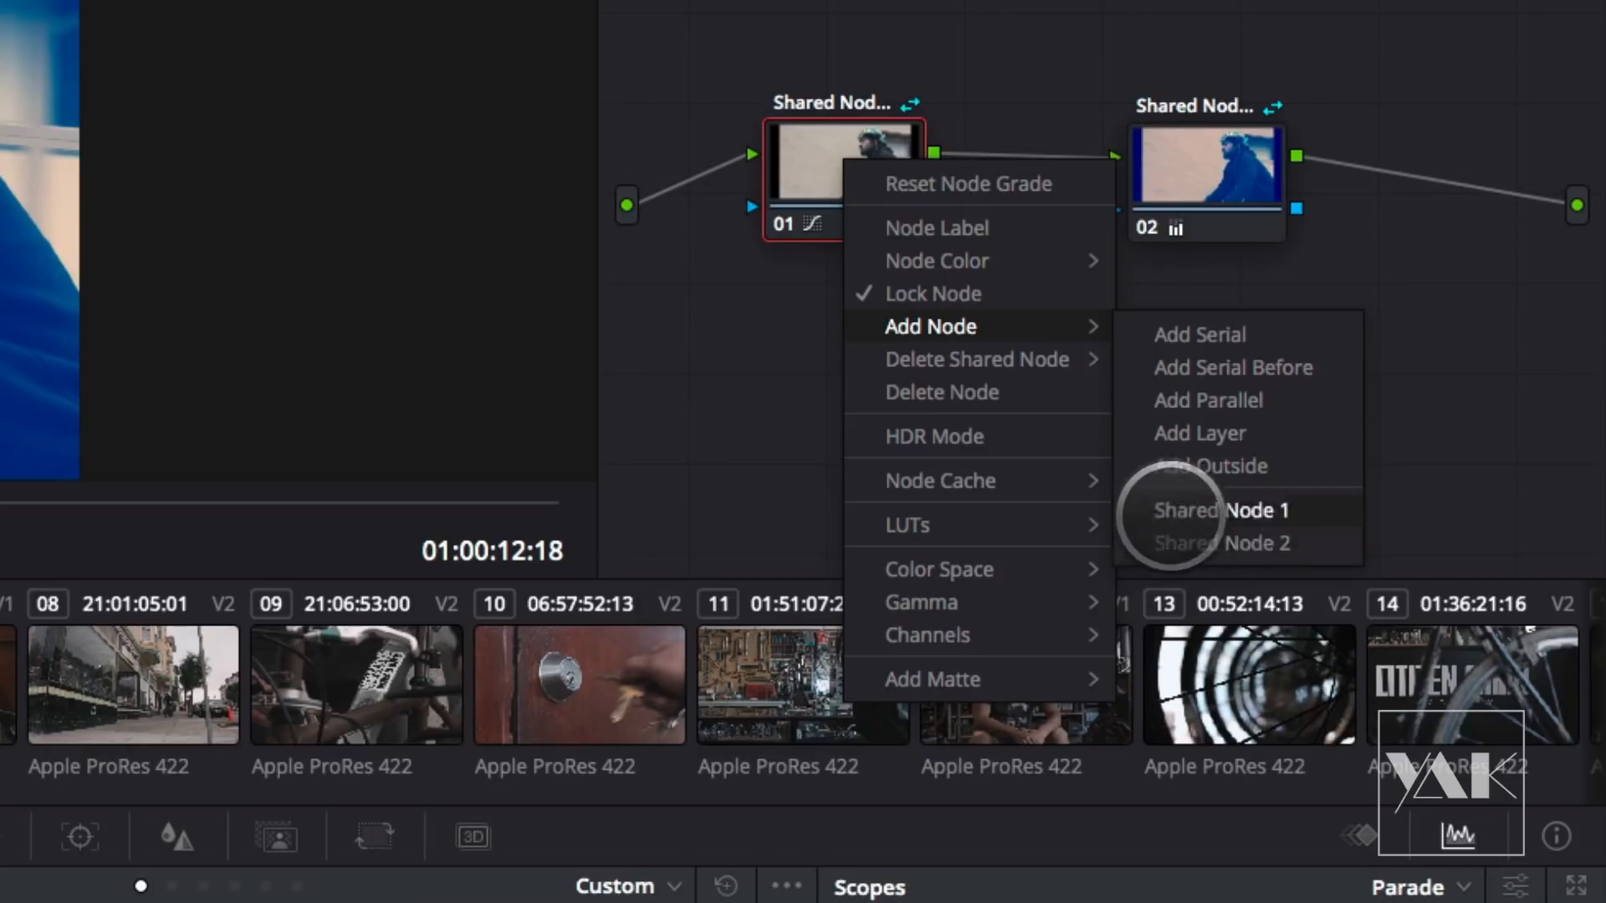
{"action": "mouse_move", "coordinate": [970, 358]}
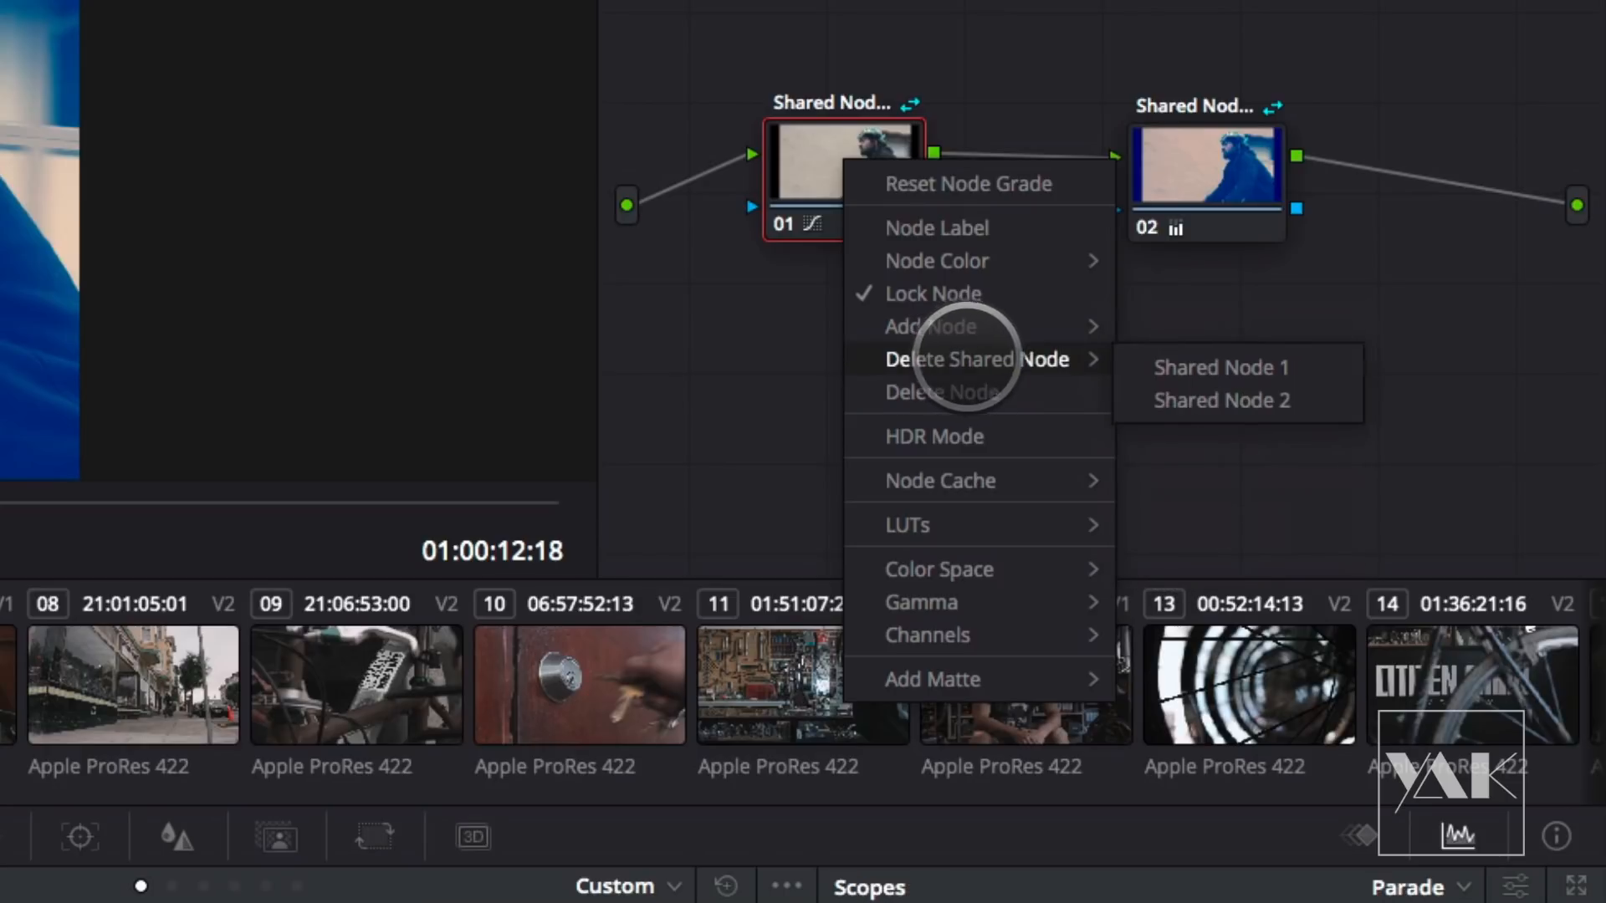
{"action": "left_click", "coordinate": [1181, 400]}
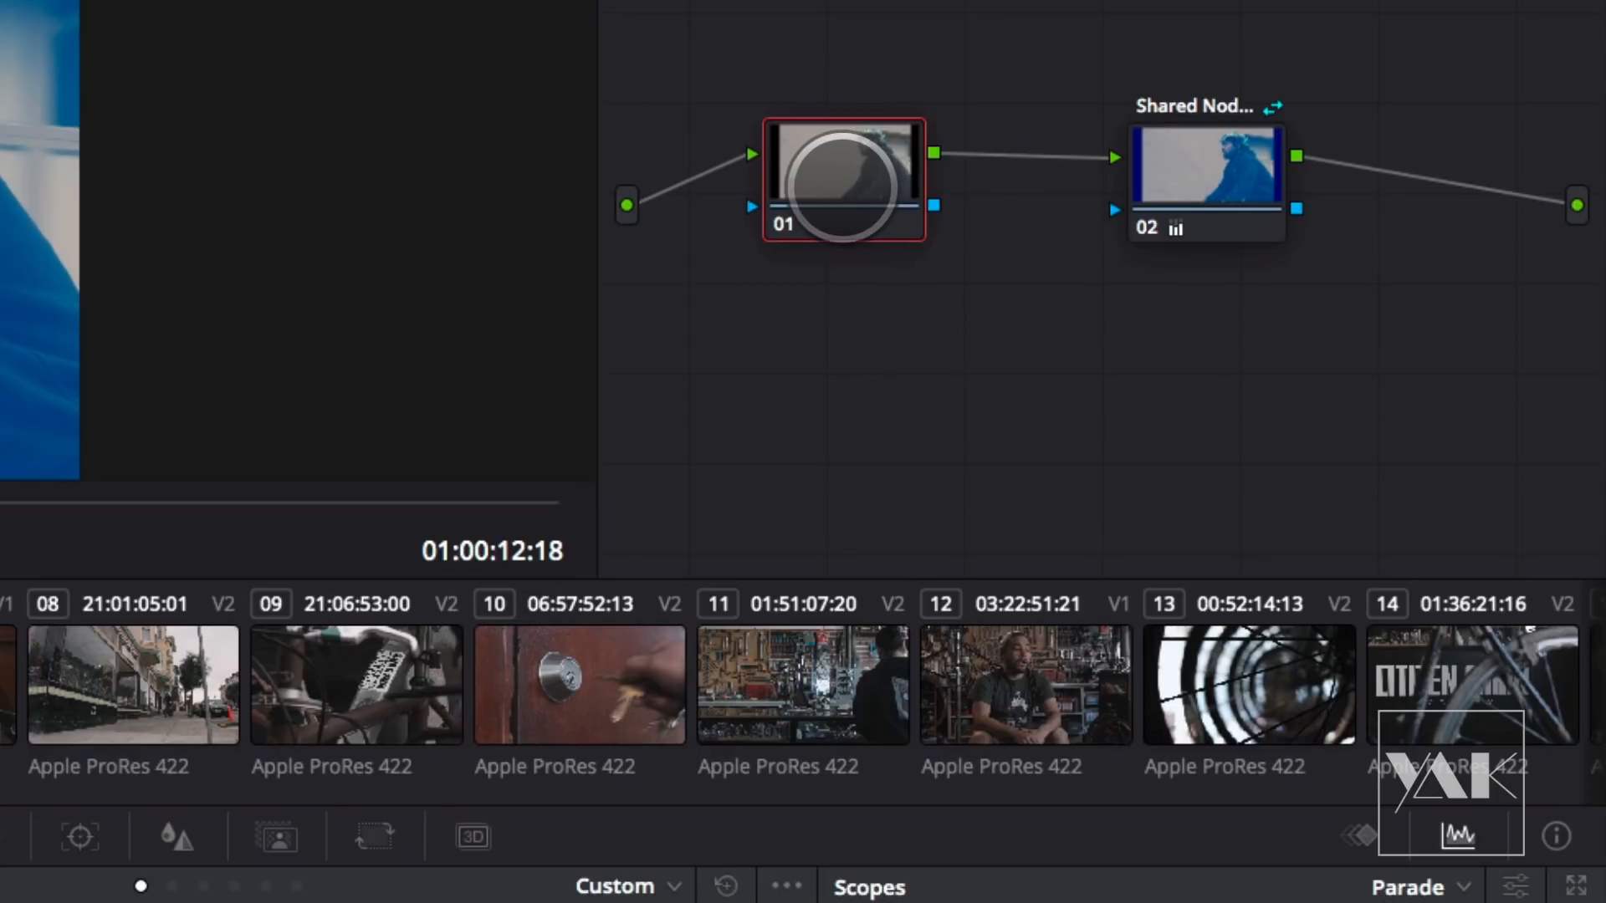
{"action": "right_click", "coordinate": [843, 191]}
{"action": "mouse_move", "coordinate": [962, 418]}
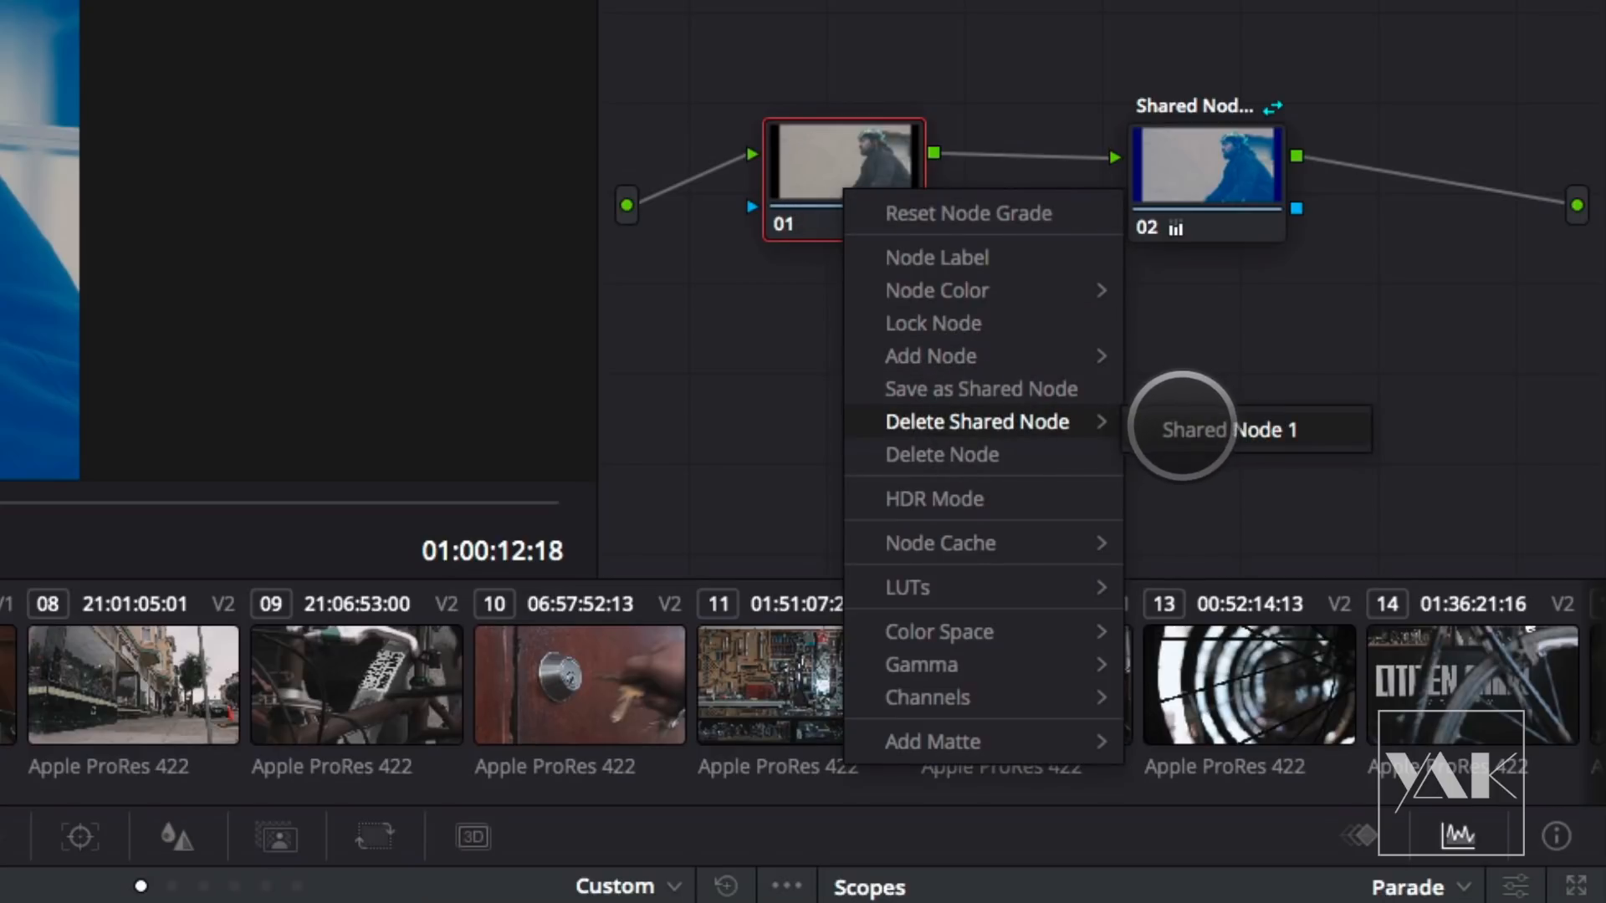
{"action": "left_click", "coordinate": [1181, 427]}
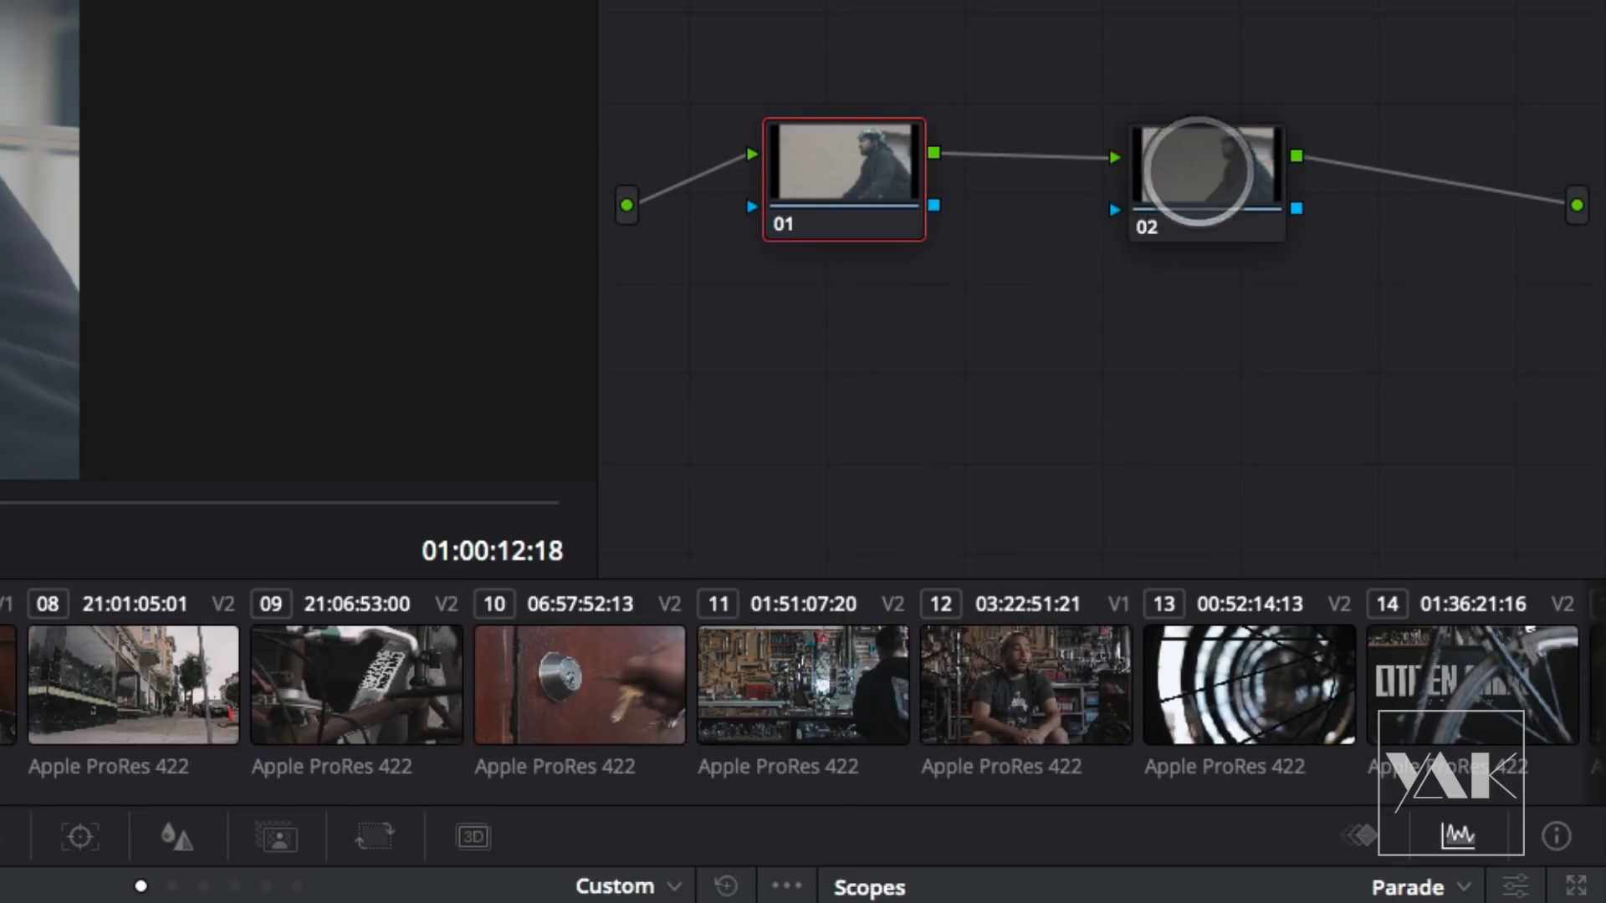
{"action": "left_click_drag", "start_coordinate": [1198, 172], "coordinate": [1218, 160]}
{"action": "left_click", "coordinate": [861, 166]}
{"action": "left_click", "coordinate": [1209, 178]}
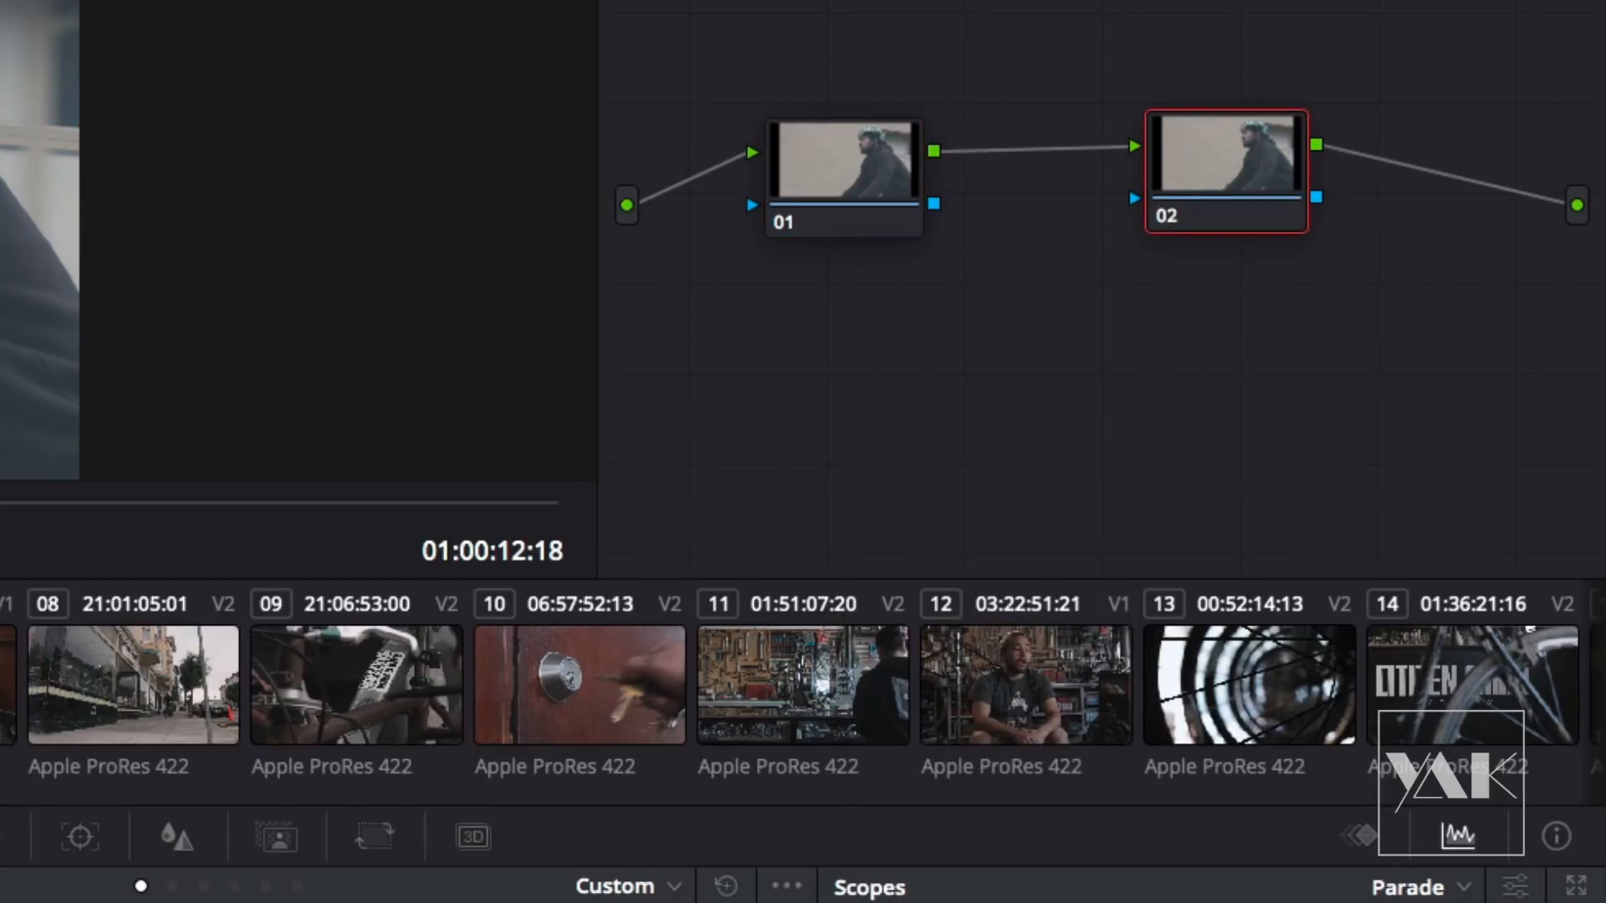
- On clip 02, save node 02 as a shared node and adjust its position in the graph
{"action": "key", "text": "Up"}
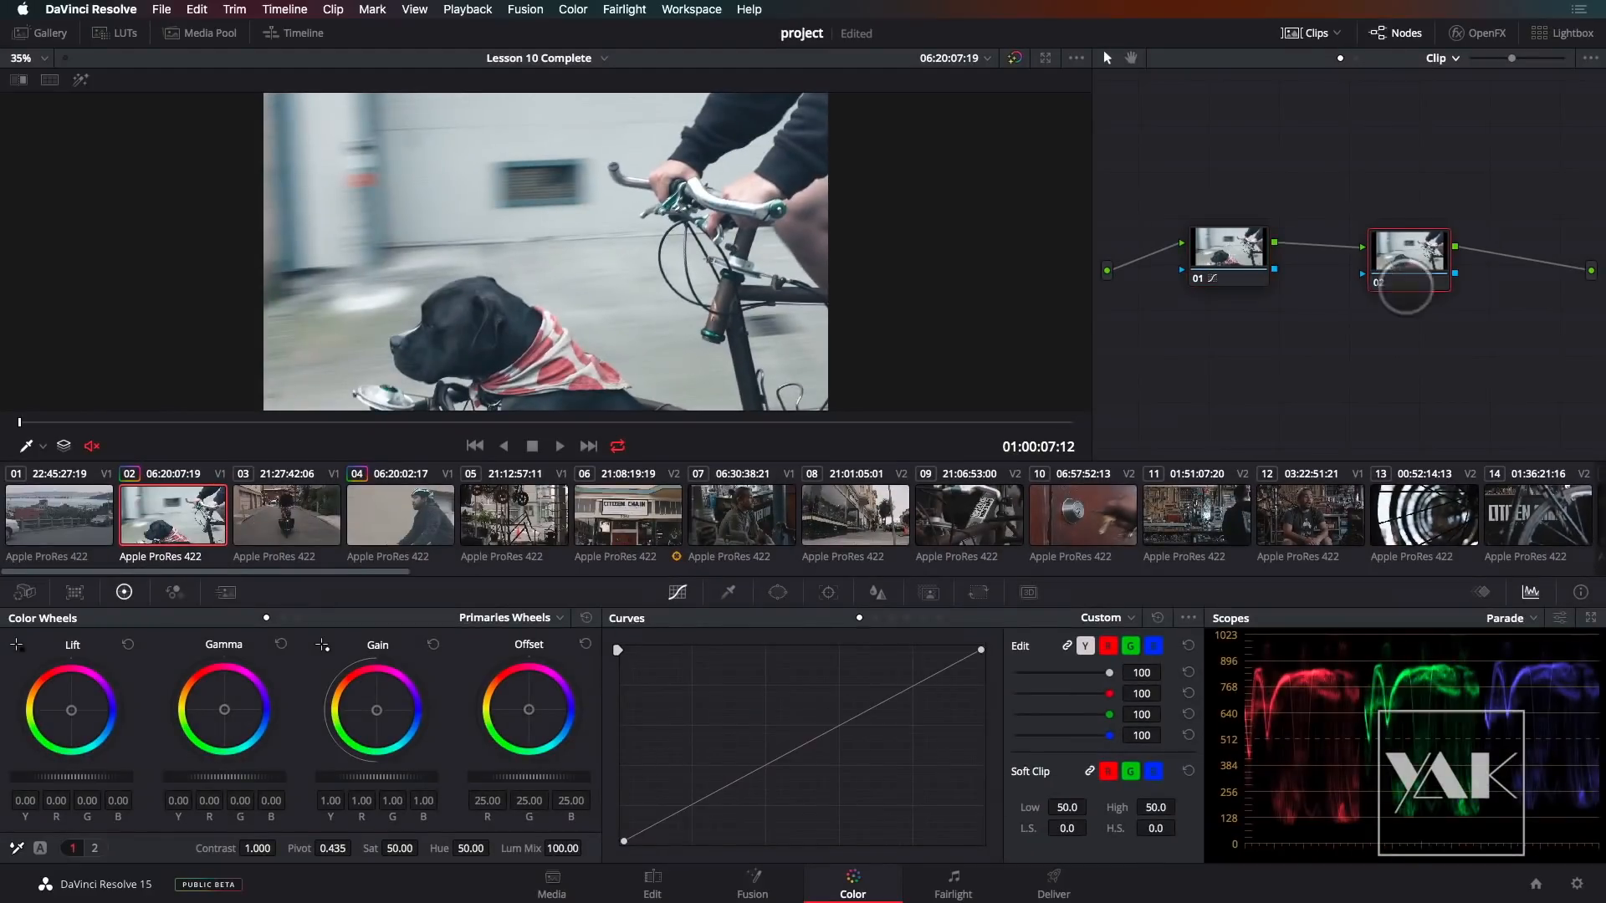
{"action": "left_click_drag", "start_coordinate": [1401, 261], "coordinate": [1417, 249]}
{"action": "right_click", "coordinate": [1426, 242]}
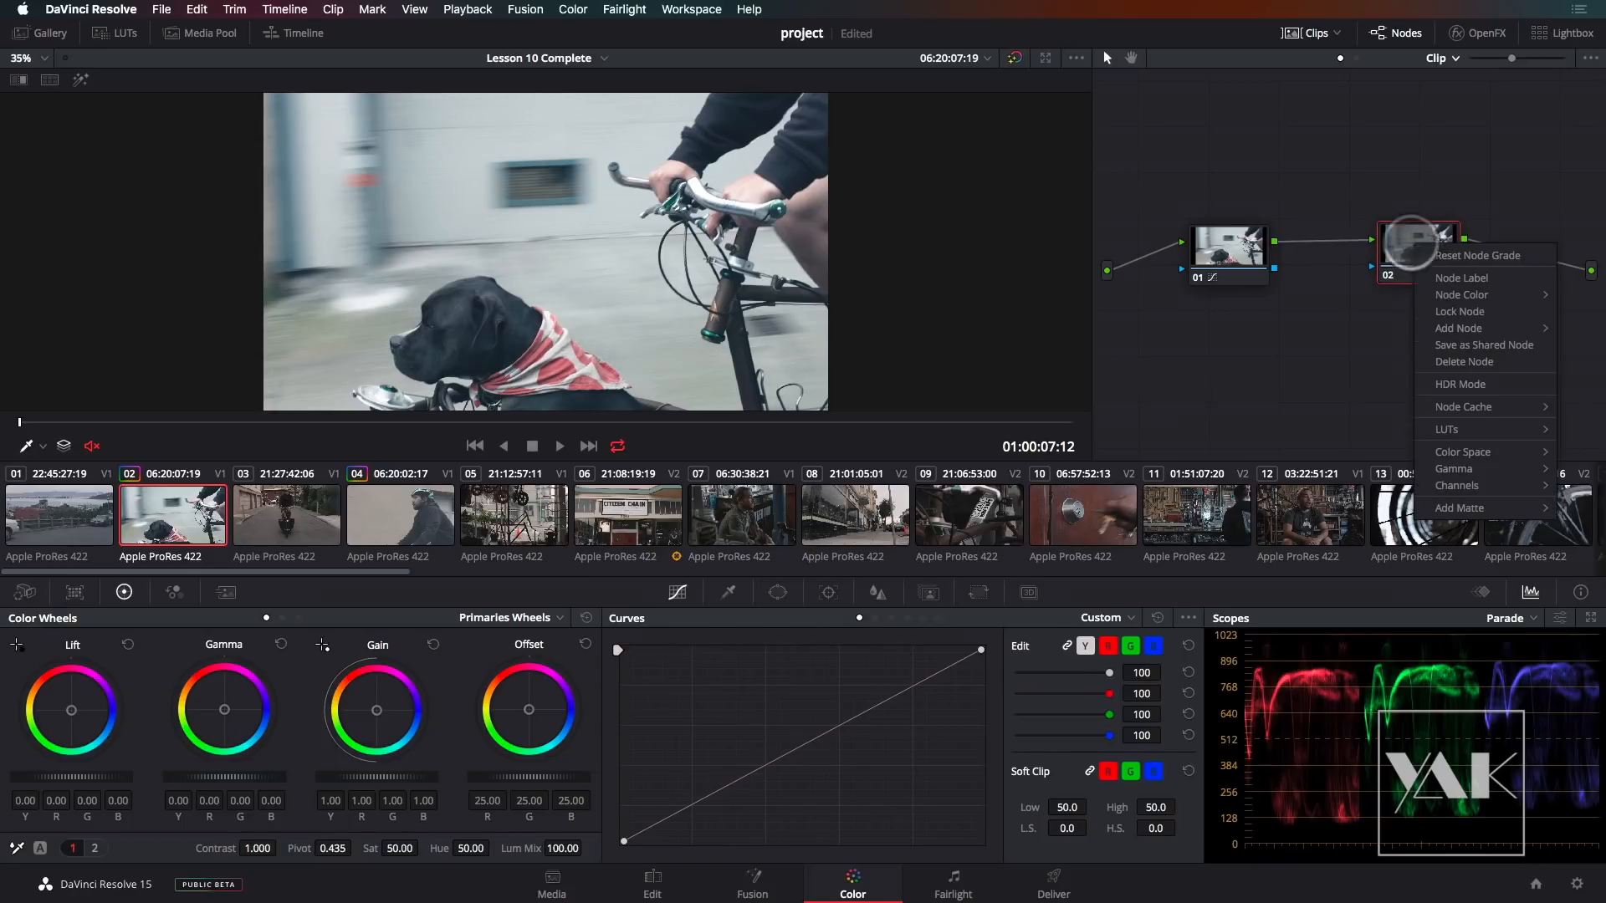
{"action": "left_click", "coordinate": [1431, 333]}
{"action": "left_click_drag", "start_coordinate": [1426, 243], "coordinate": [1414, 251]}
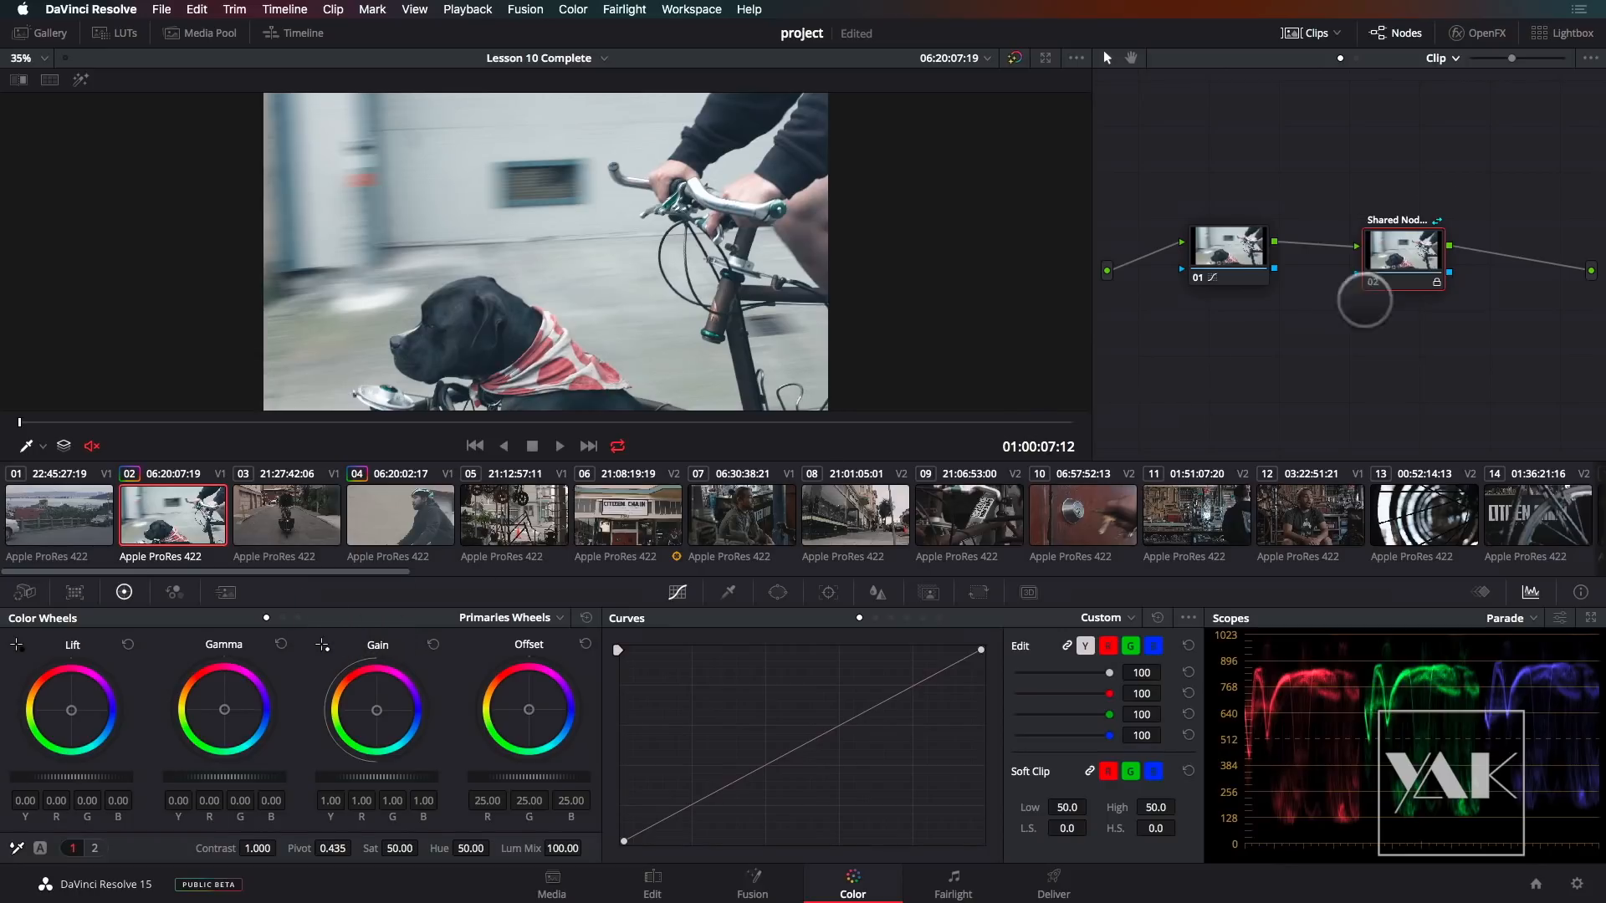
- Unlock clip 02's shared node and warm its offset to R 33.65, G 23.43, B 10.97
{"action": "right_click", "coordinate": [1413, 248]}
{"action": "left_click", "coordinate": [1444, 311]}
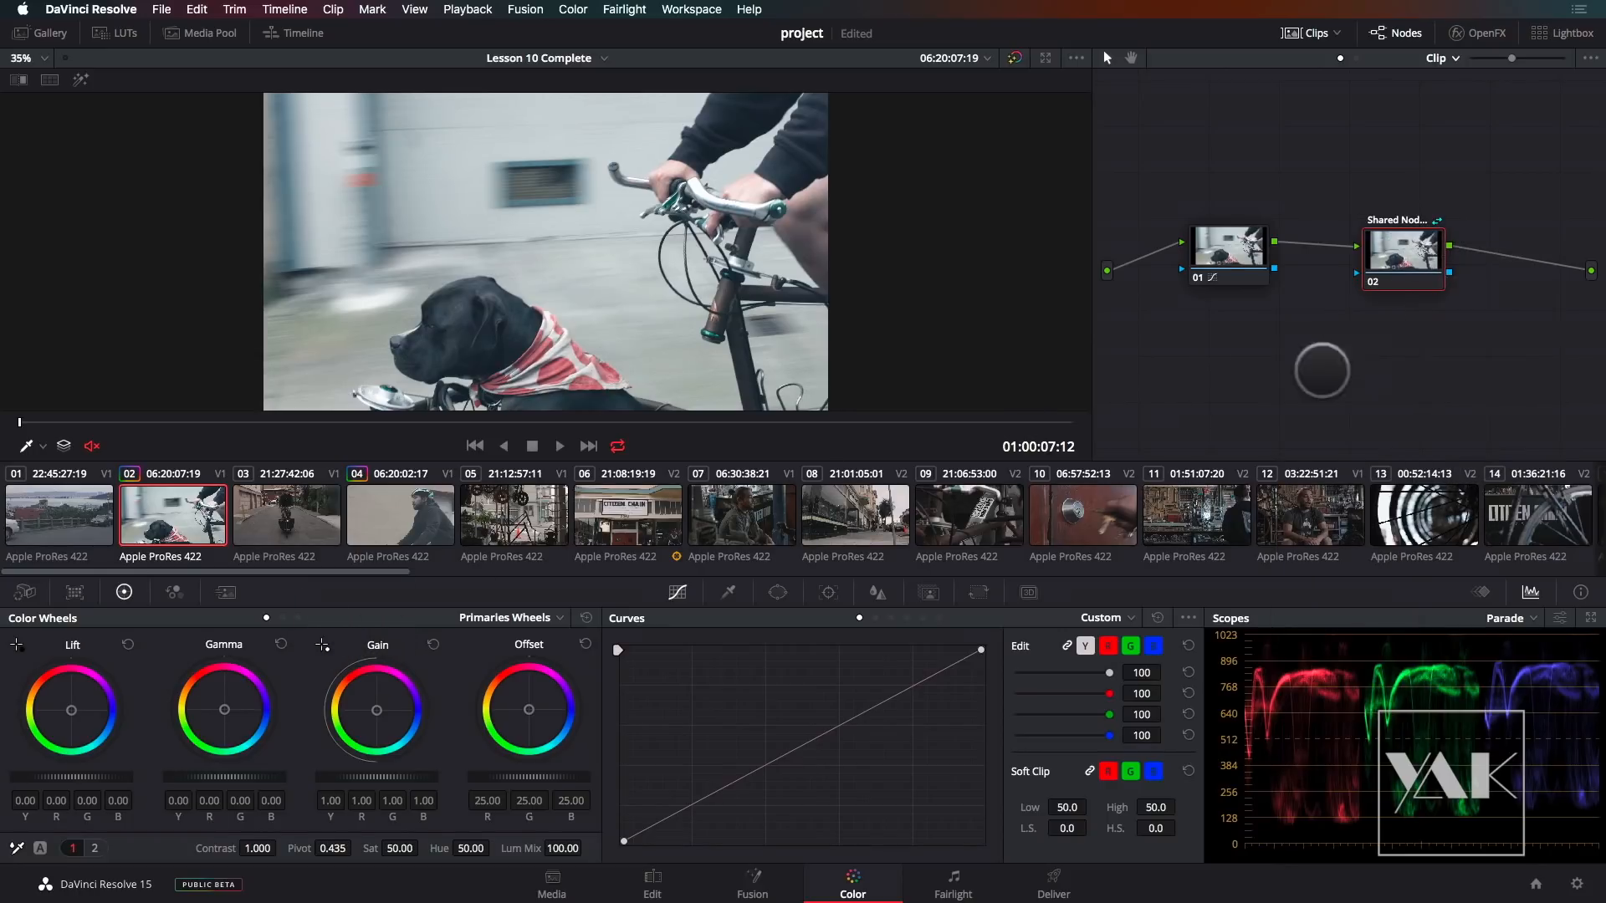
{"action": "left_click_drag", "start_coordinate": [527, 704], "coordinate": [430, 635]}
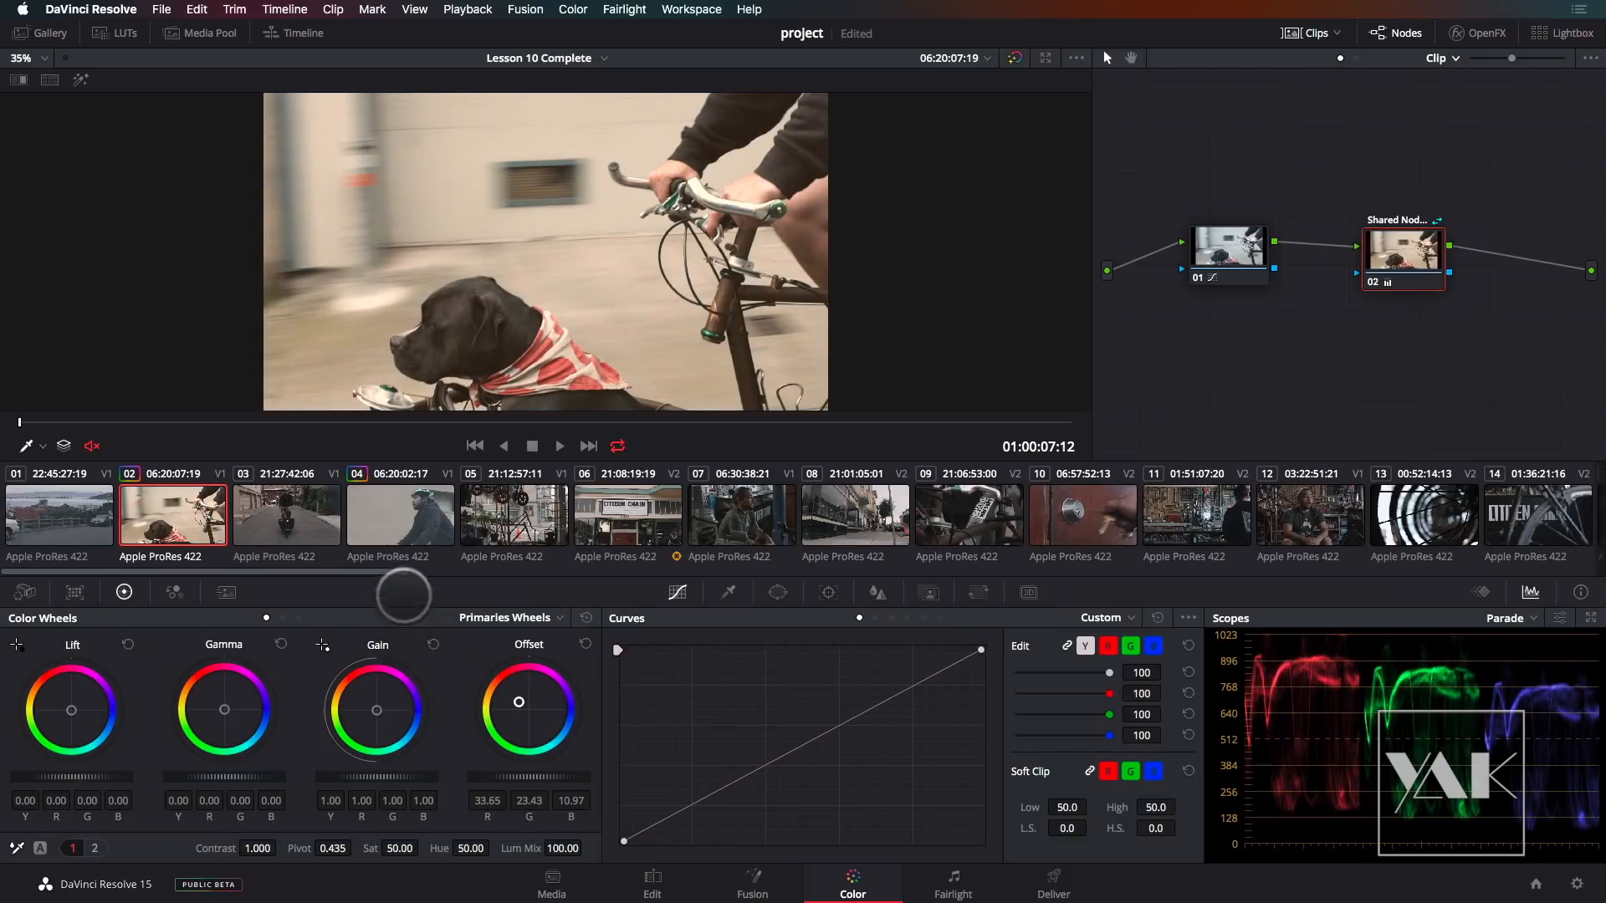
- On clip 04, delete node 02 and add Shared Node 1 after node 01, spacing it farther along the graph
{"action": "left_click", "coordinate": [390, 517]}
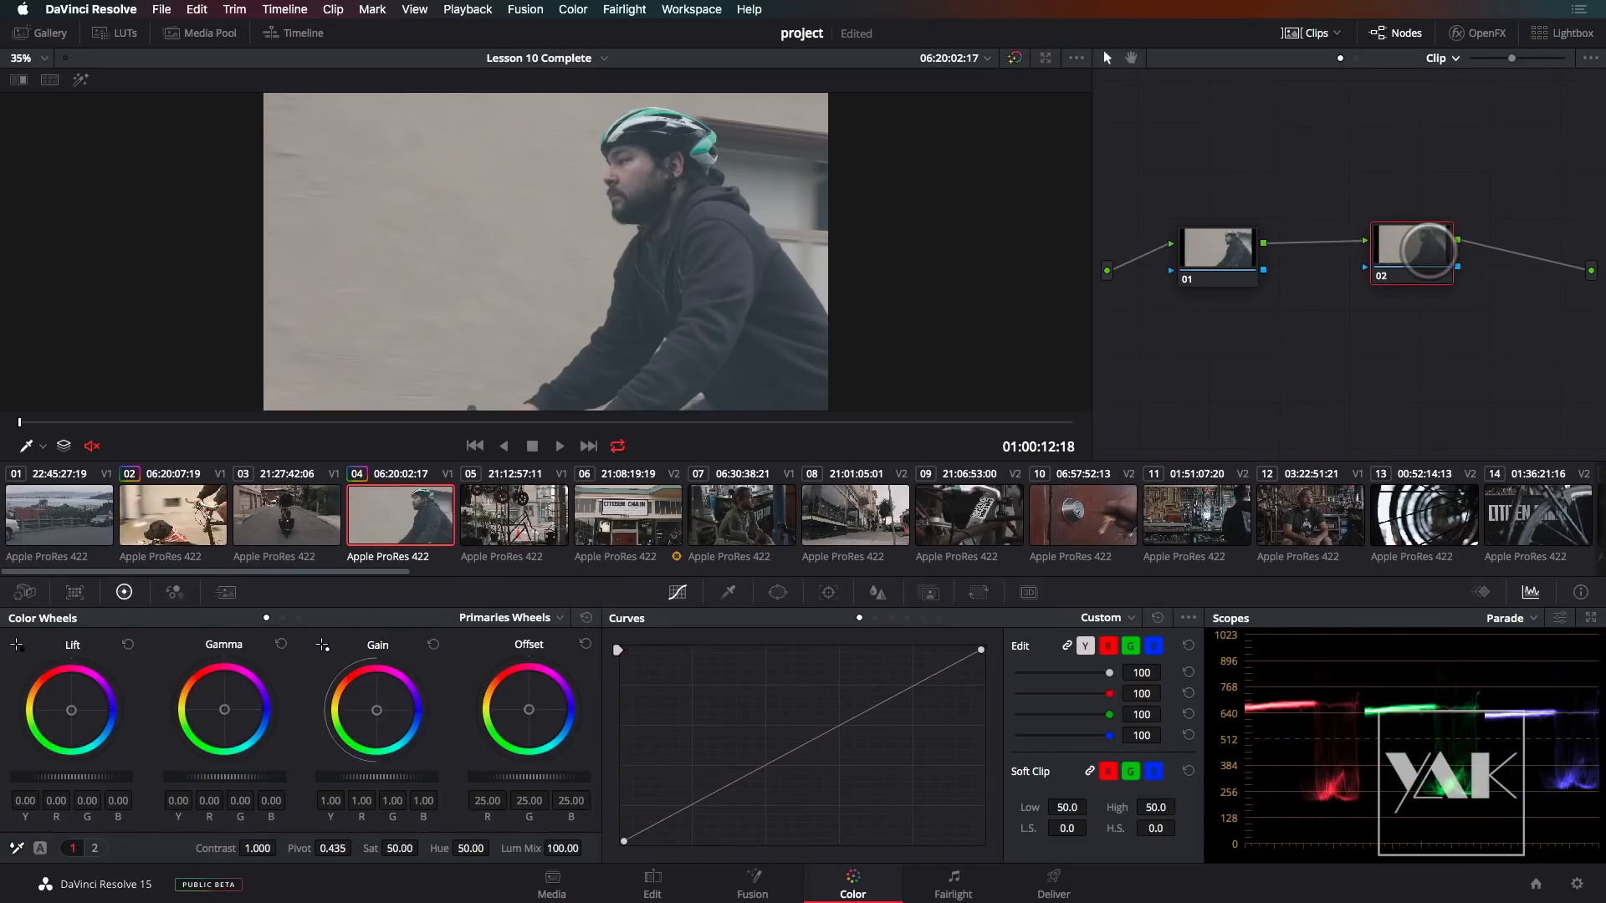
{"action": "key", "text": "BackSpace"}
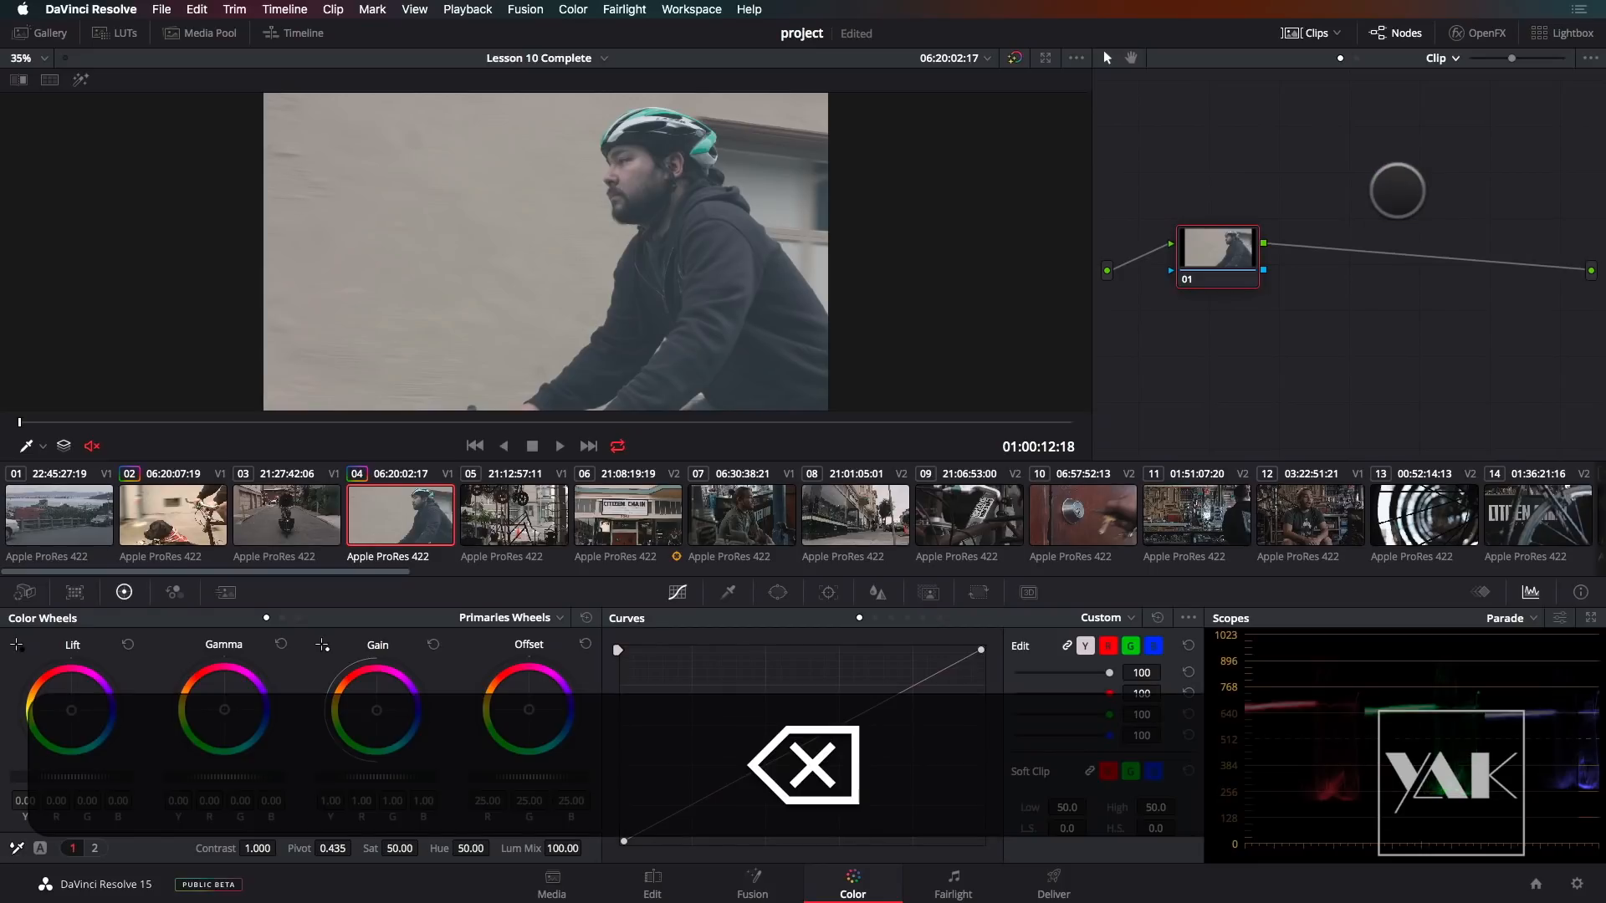
{"action": "right_click", "coordinate": [1234, 257]}
{"action": "mouse_move", "coordinate": [1275, 337]}
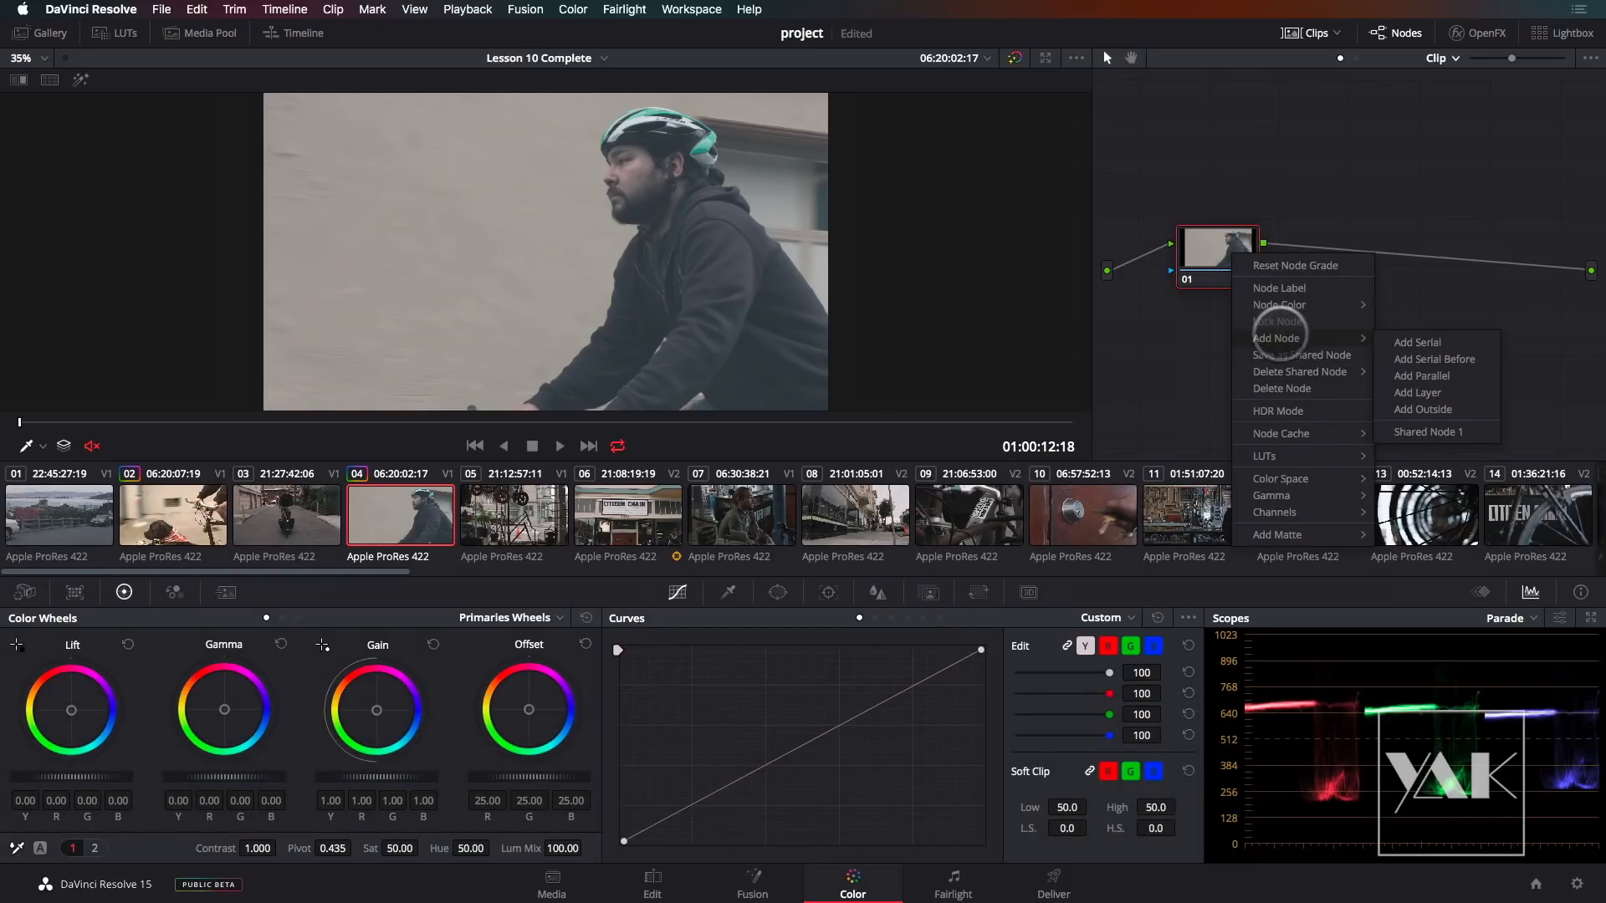
{"action": "left_click", "coordinate": [1426, 432]}
{"action": "left_click_drag", "start_coordinate": [1330, 246], "coordinate": [1410, 249]}
- Unlock the shared node on clip 04 and shift both nodes farther along the graph
{"action": "right_click", "coordinate": [1412, 251]}
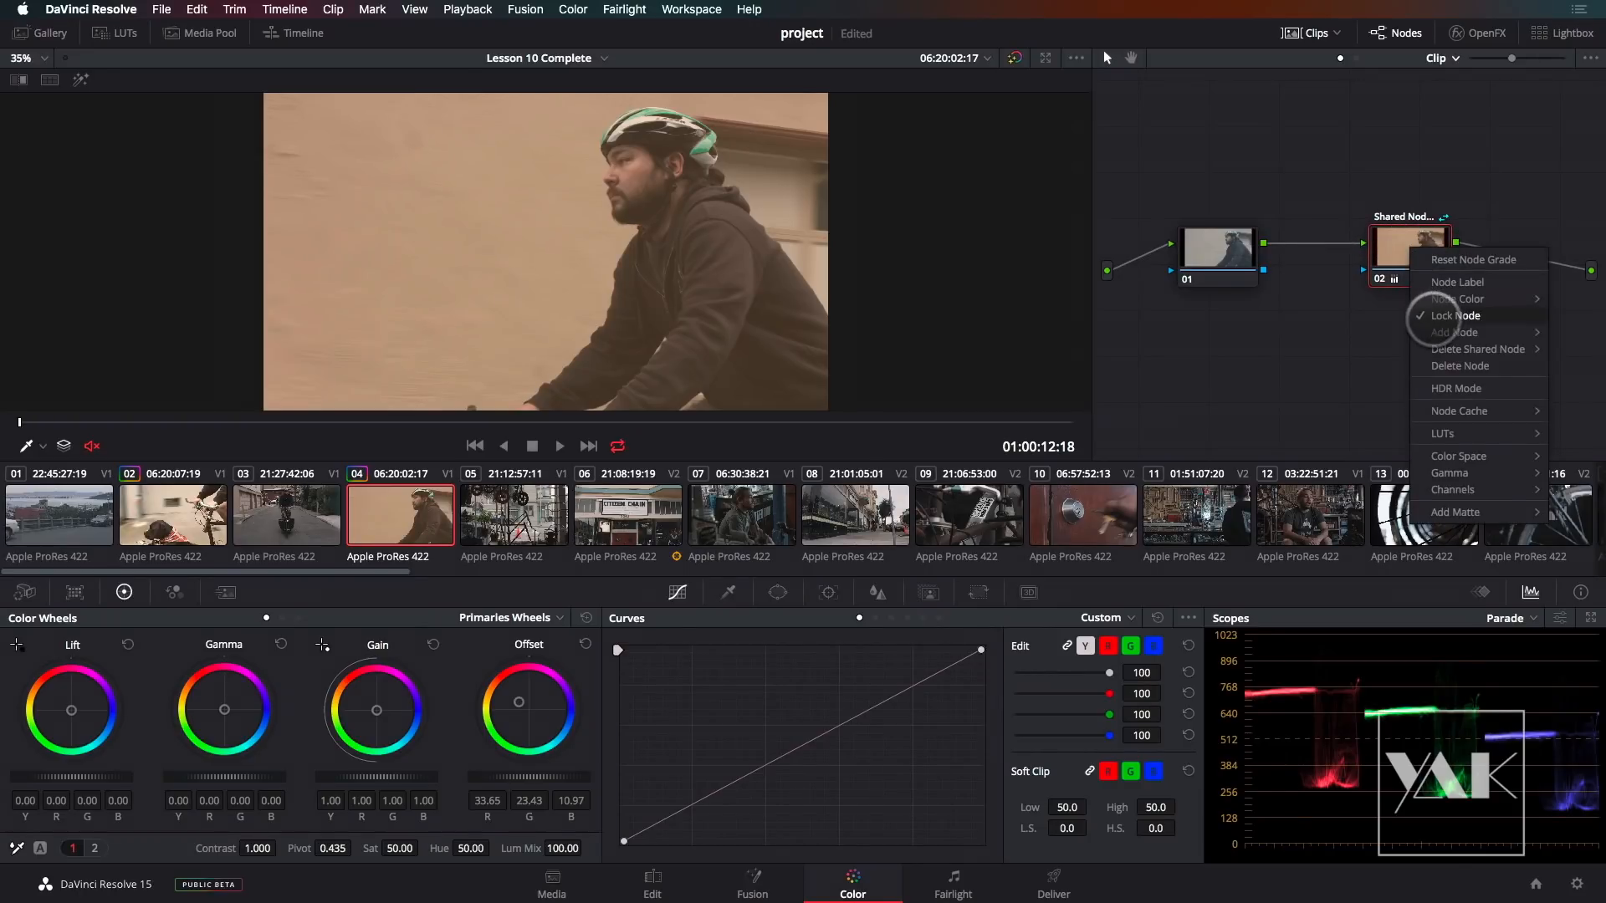
{"action": "left_click", "coordinate": [1428, 333]}
{"action": "left_click_drag", "start_coordinate": [1410, 257], "coordinate": [1405, 260]}
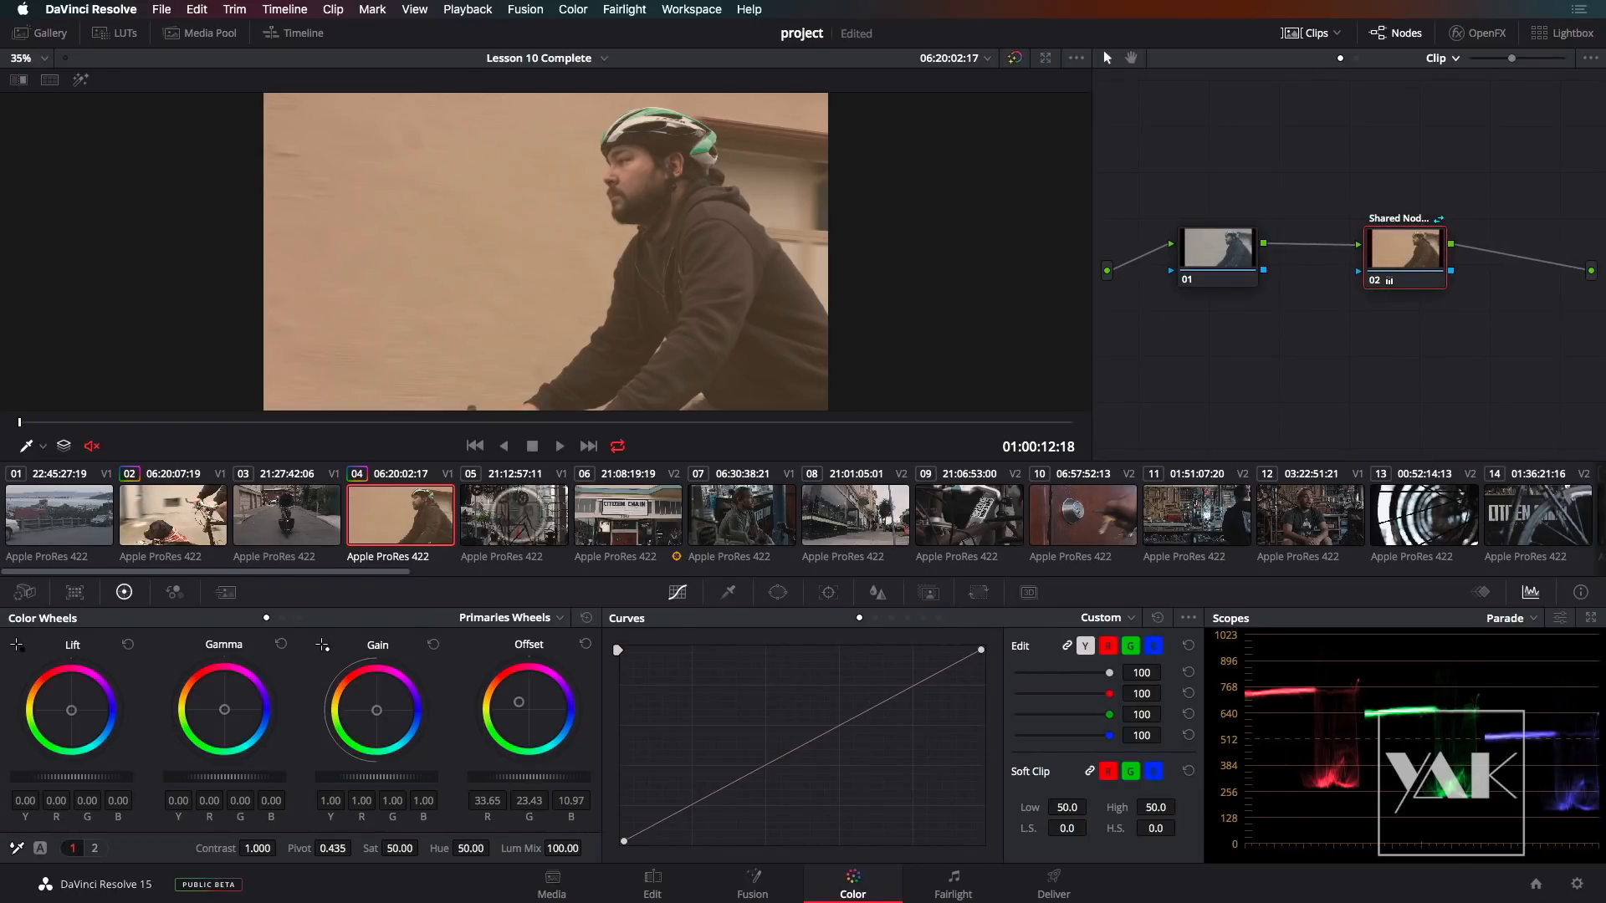
{"action": "left_click_drag", "start_coordinate": [1219, 251], "coordinate": [1250, 249]}
{"action": "left_click_drag", "start_coordinate": [1401, 229], "coordinate": [1429, 224]}
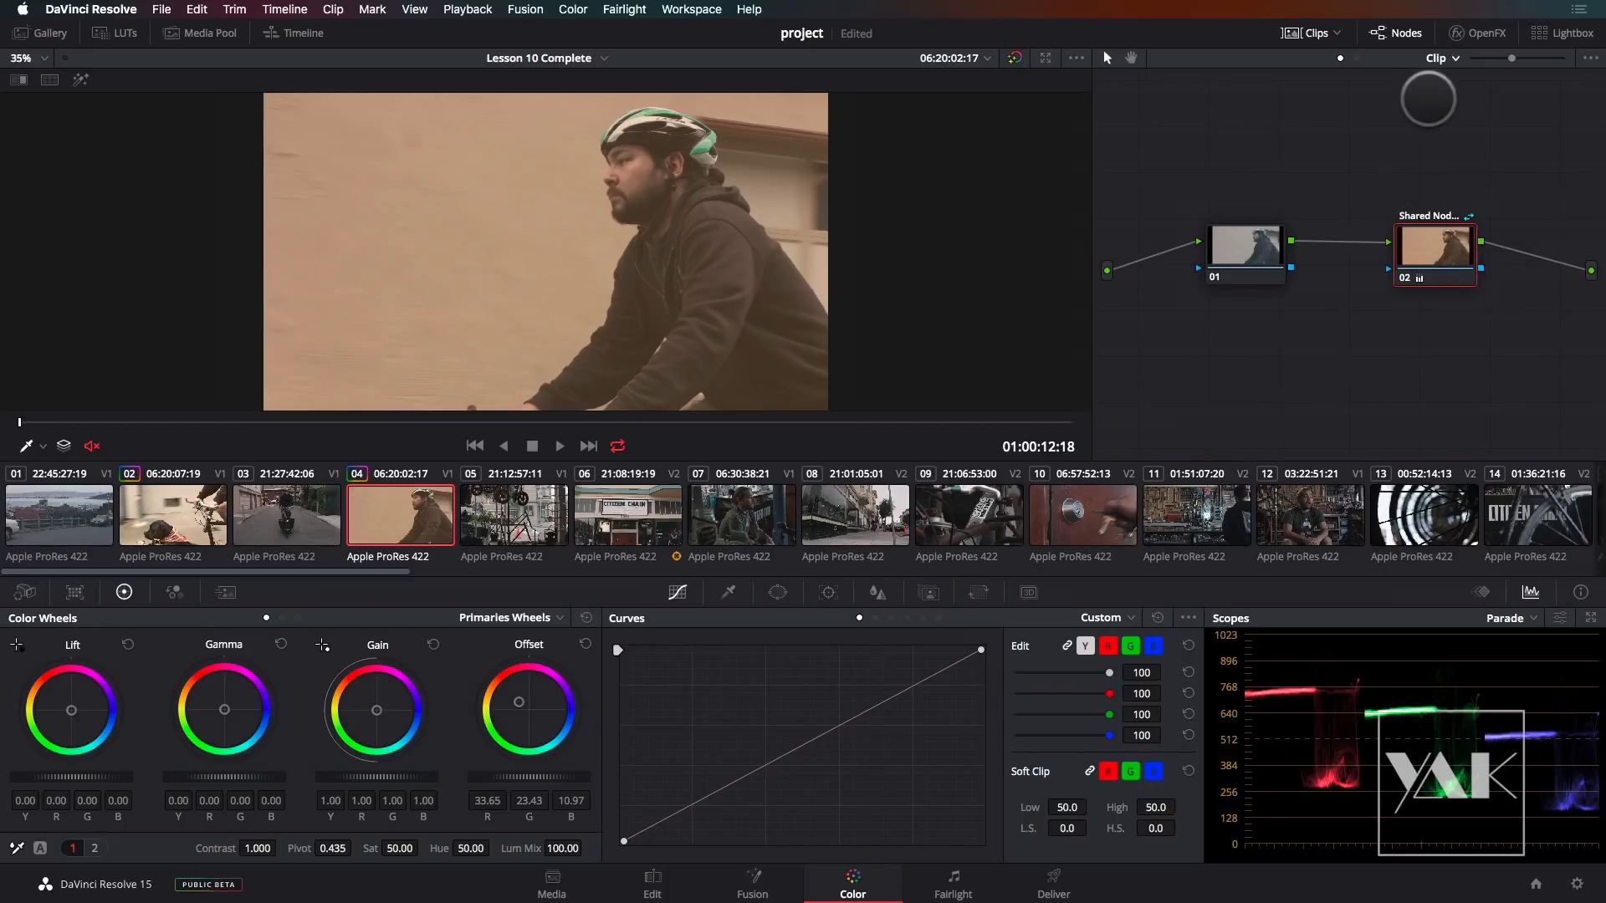
- Check the node graph's available grading levels, and move clip 04's shared node closer to node 01, leaving node 01 selected
{"action": "left_click", "coordinate": [1451, 59]}
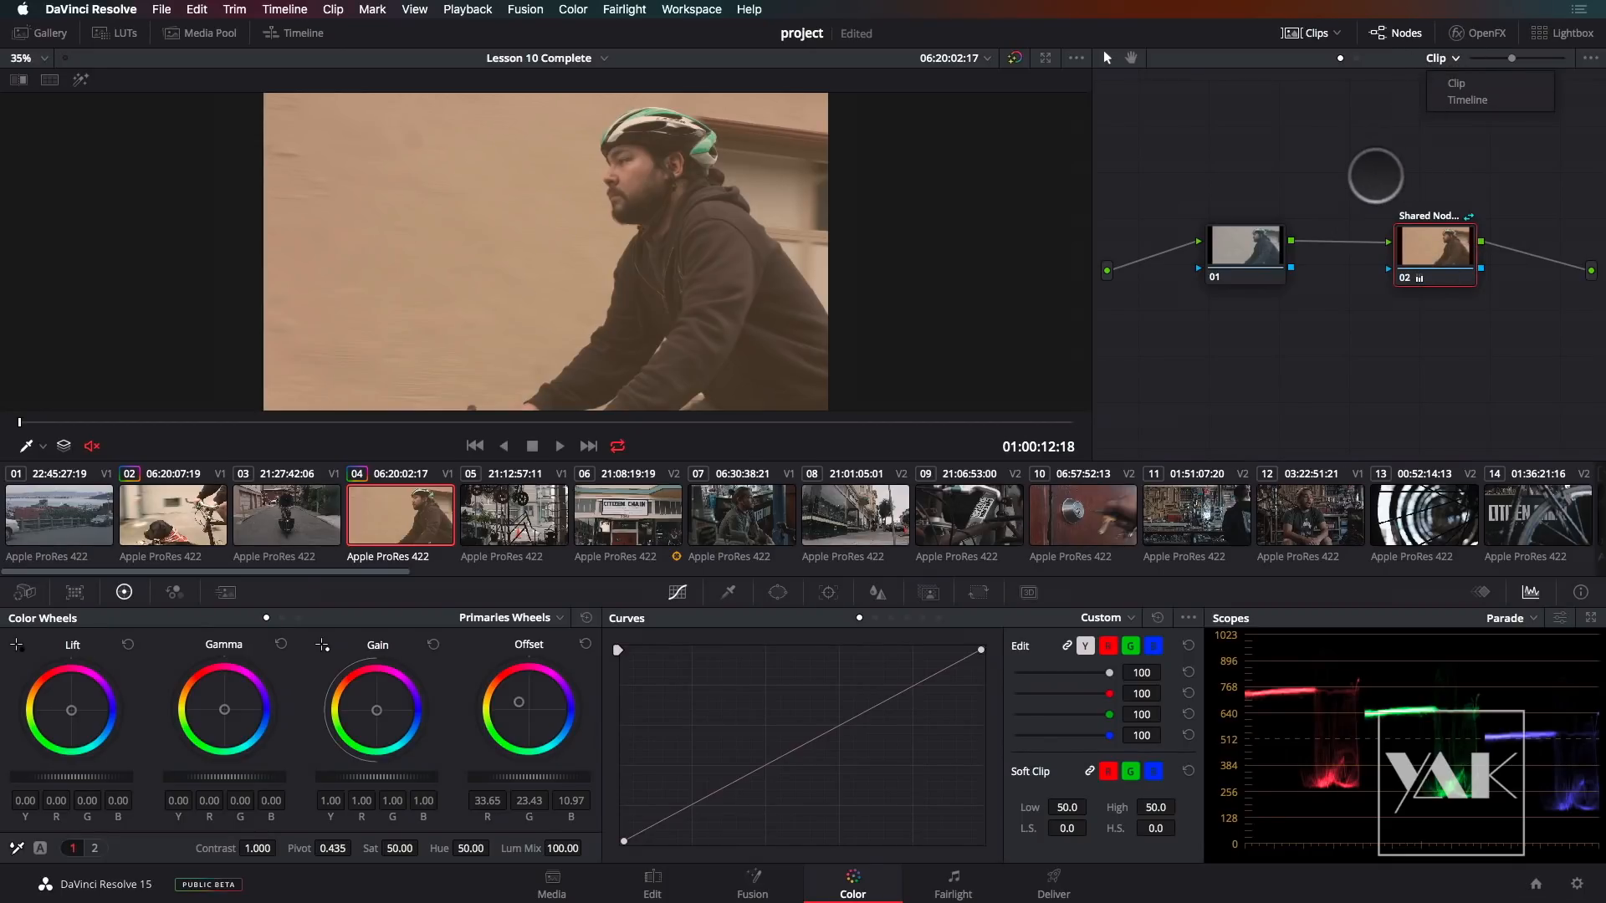
{"action": "left_click", "coordinate": [1352, 338]}
{"action": "left_click_drag", "start_coordinate": [1401, 215], "coordinate": [1382, 222]}
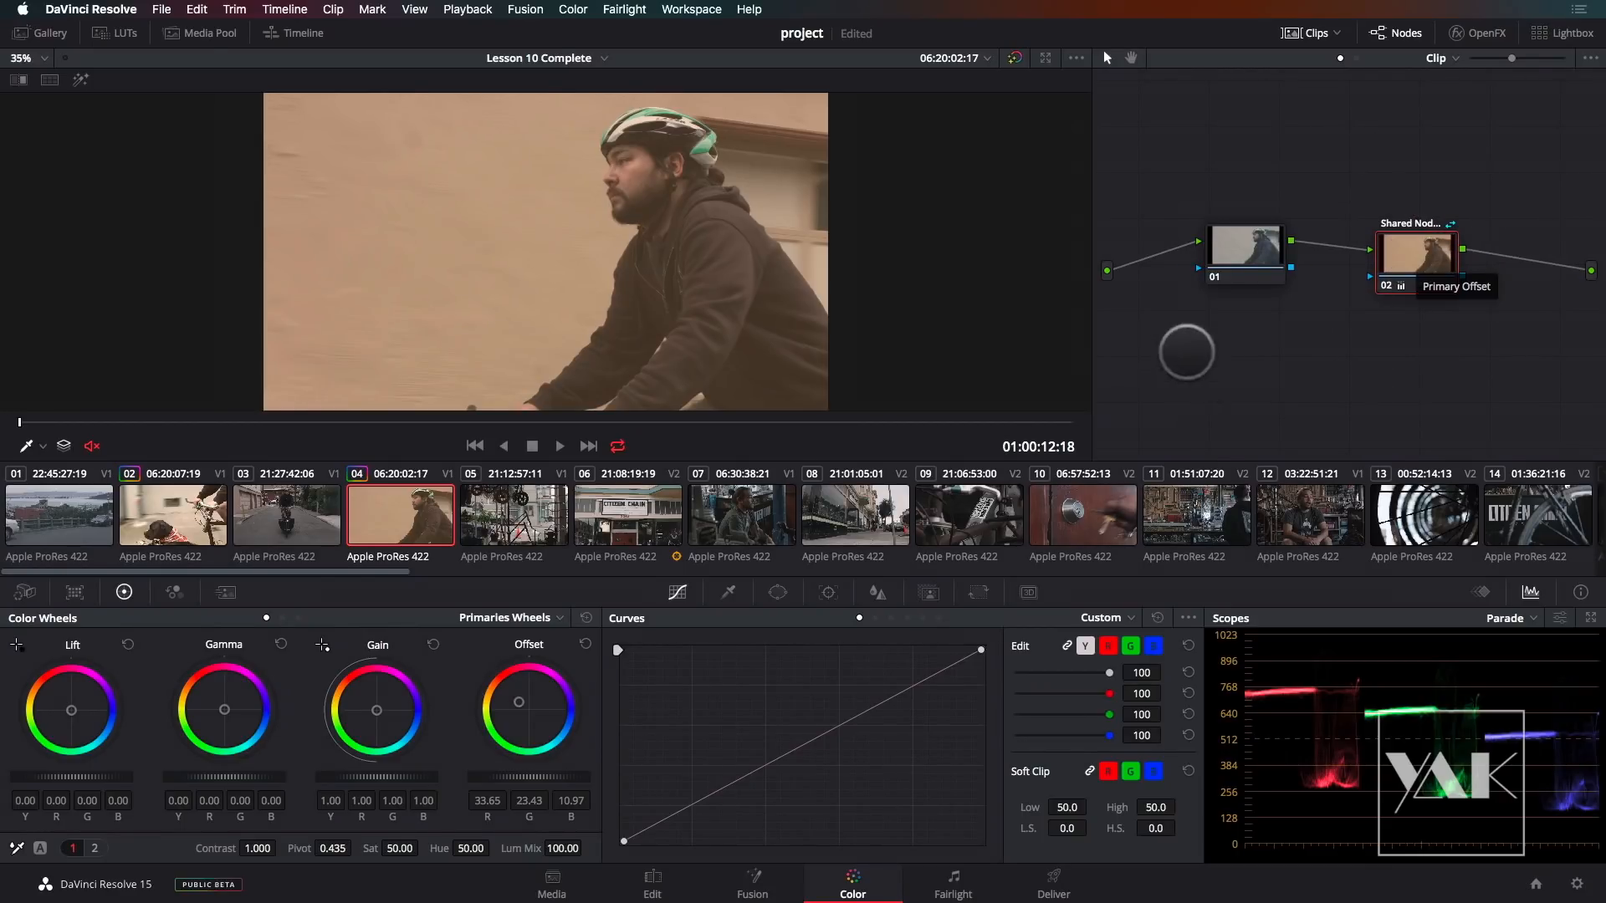
{"action": "left_click", "coordinate": [1244, 251]}
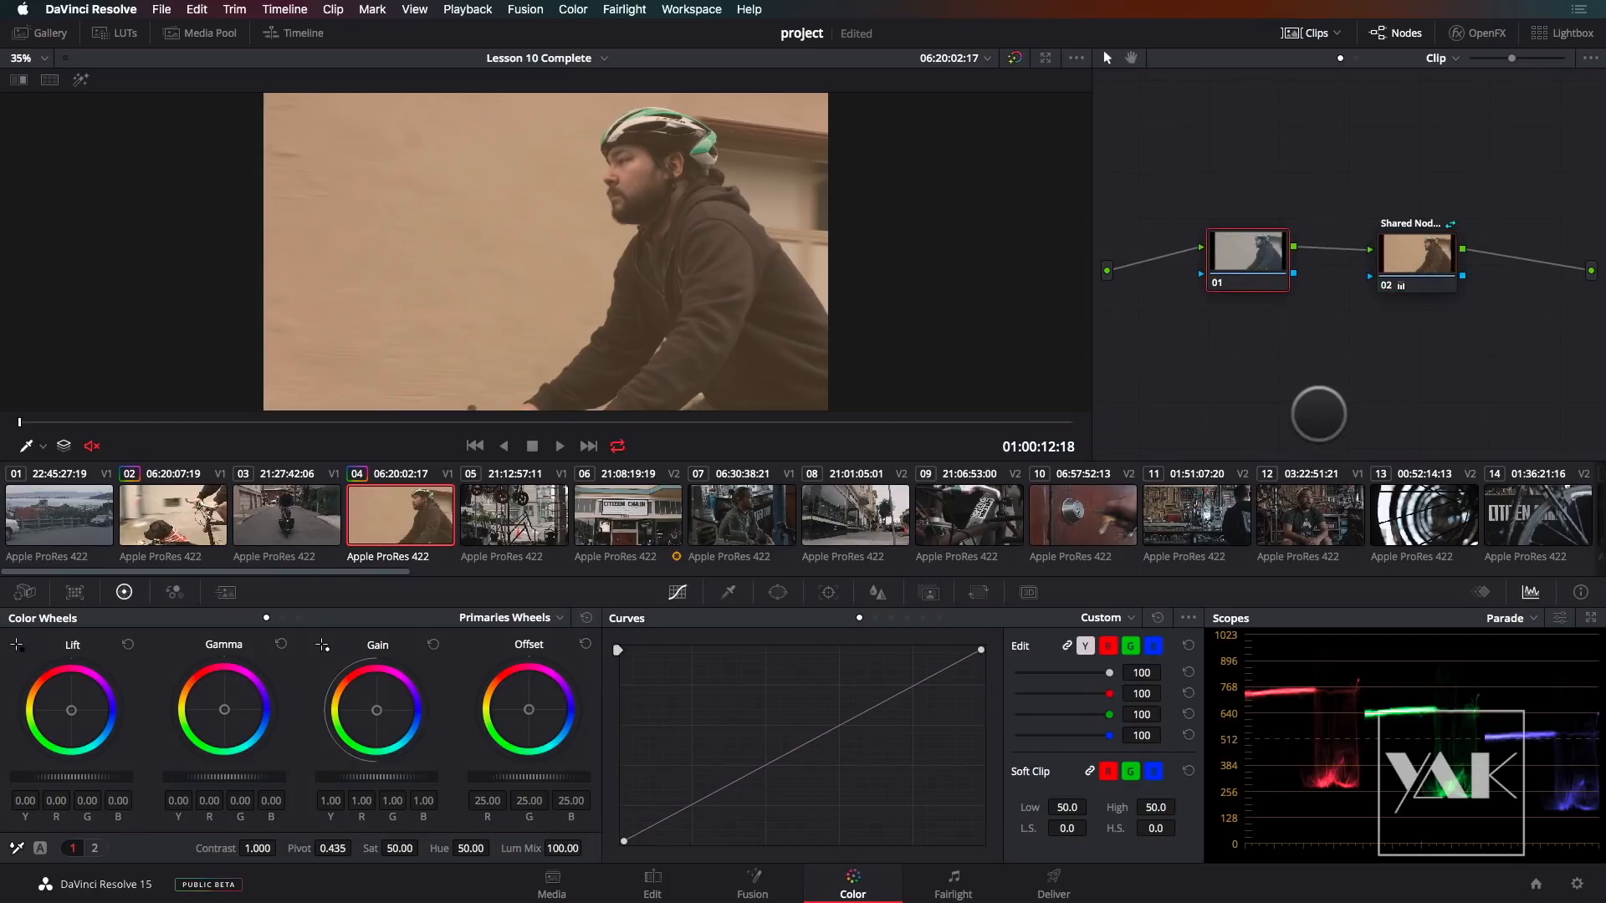